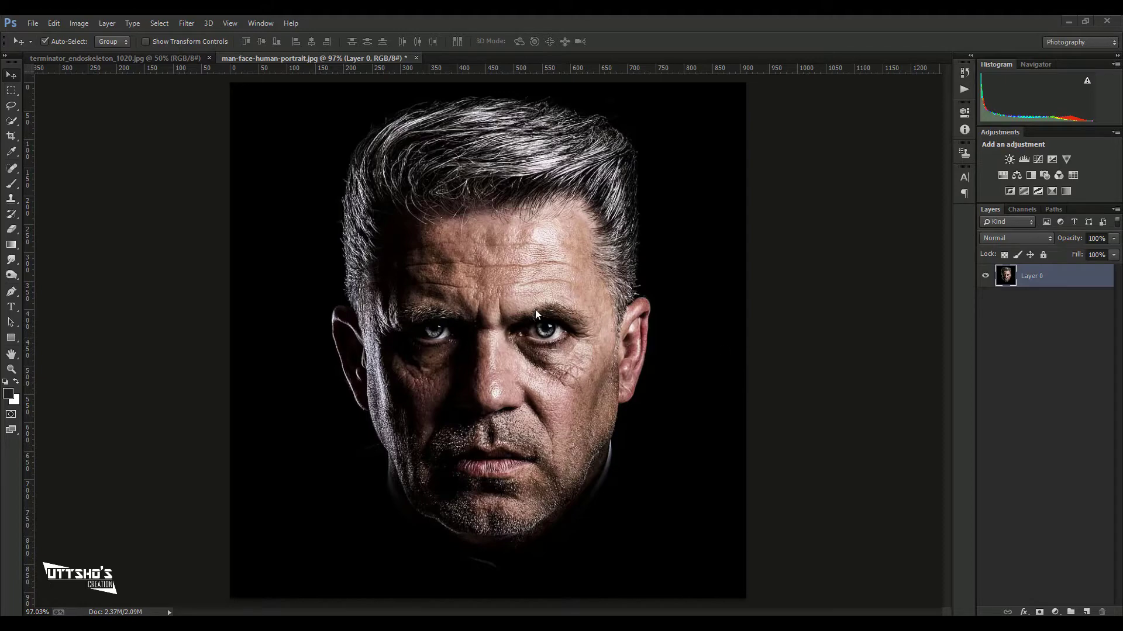
Switch to the terminator_endoskeleton_1020.jpg document and unlock its Background into editable Layer 0.
left_click(131, 58)
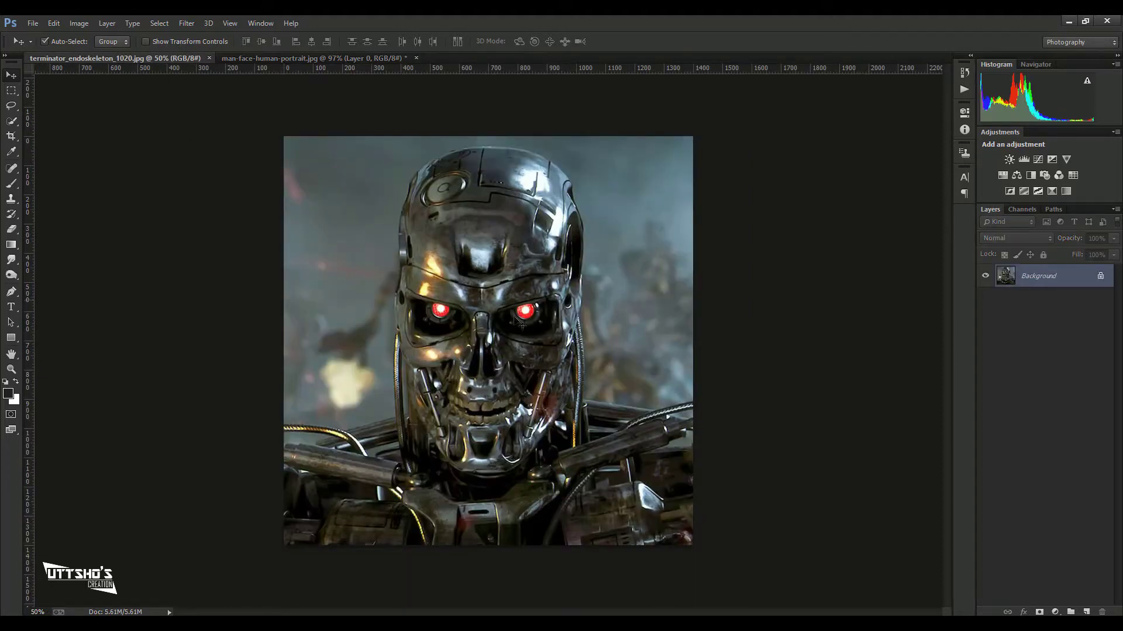
left_click(1102, 277)
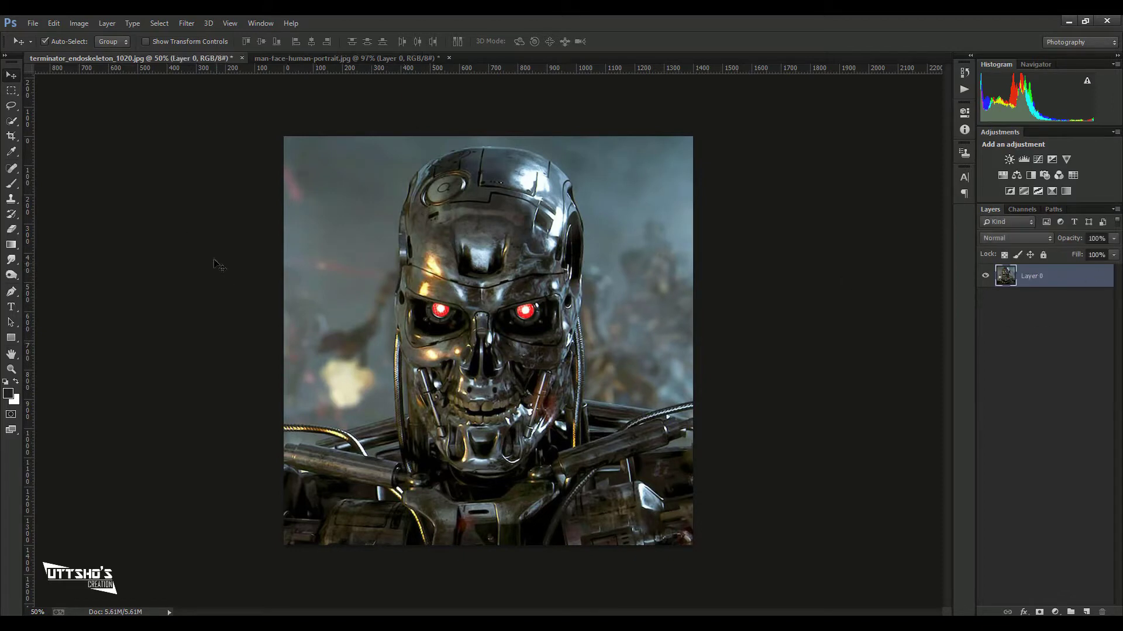
Quick-select the endoskeleton's skull, side highlight, jaw, chin and neck.
left_click(12, 121)
mouse_move(402, 221)
left_mouse_down()
mouse_move(473, 447)
mouse_move(400, 293)
left_mouse_up()
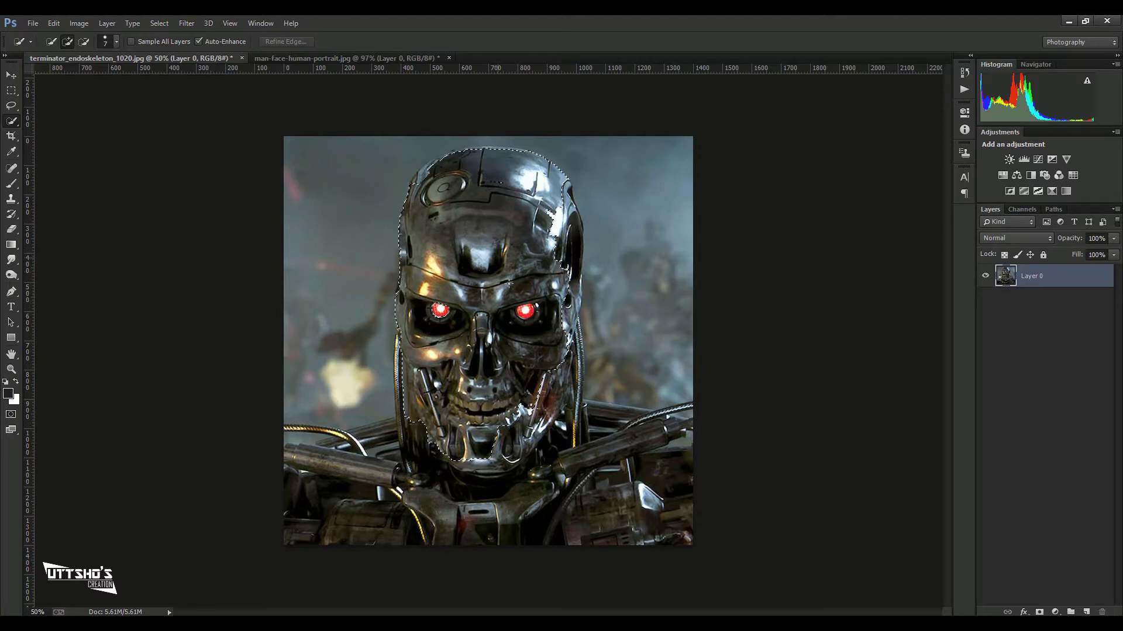
left_click_drag(581, 254, 577, 229)
left_click_drag(569, 343, 563, 359)
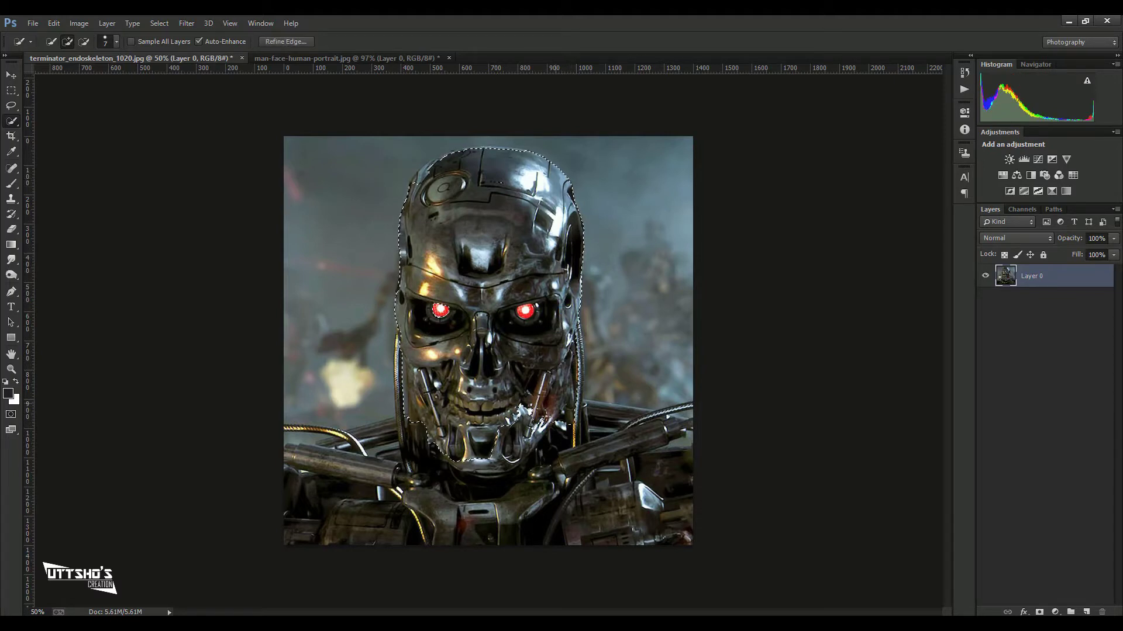
left_click_drag(522, 410, 510, 459)
left_click_drag(495, 462, 515, 453)
key("v")
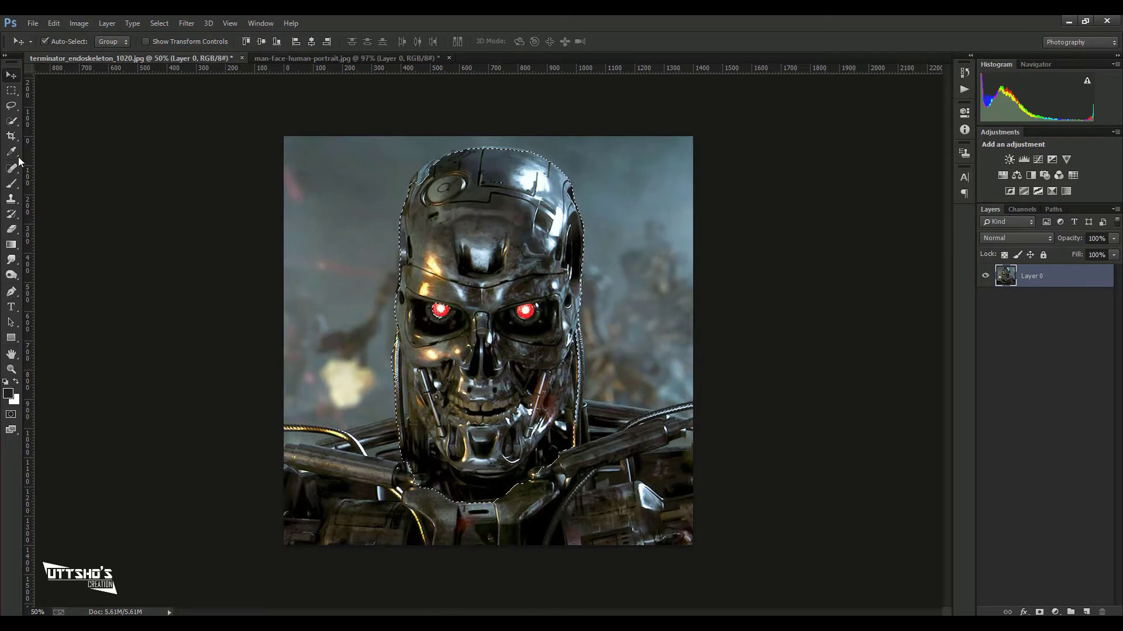
left_click(12, 121)
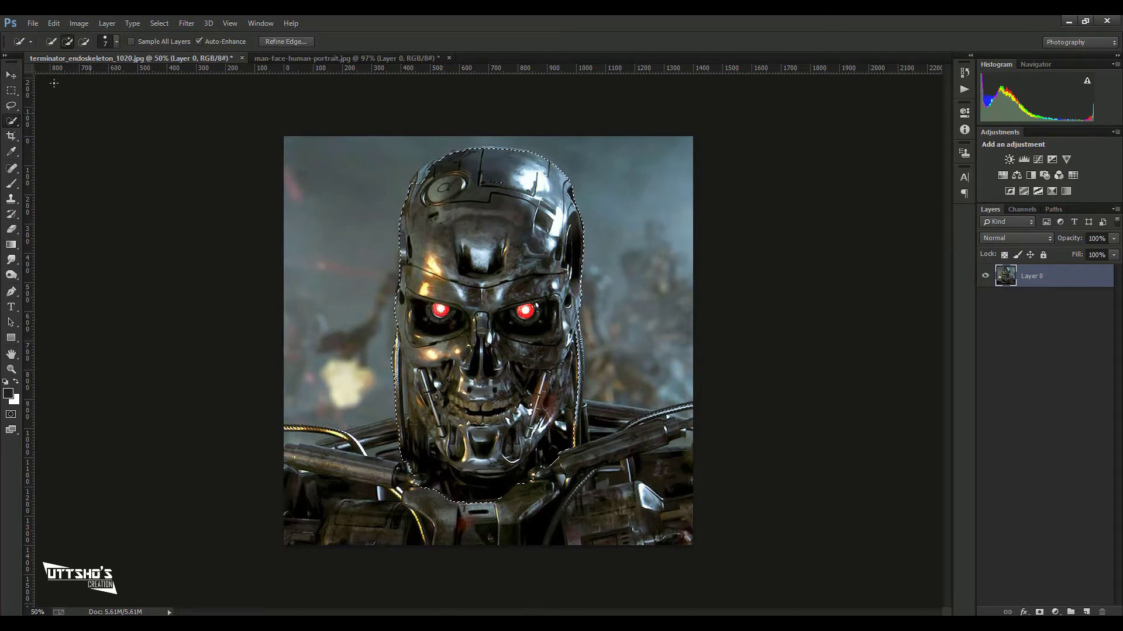
left_click(10, 76)
Drop the skull into the portrait as Layer 1, scaled to about 63% and tilted over the face.
mouse_move(474, 351)
left_mouse_down()
mouse_move(355, 282)
mouse_move(302, 63)
left_mouse_up()
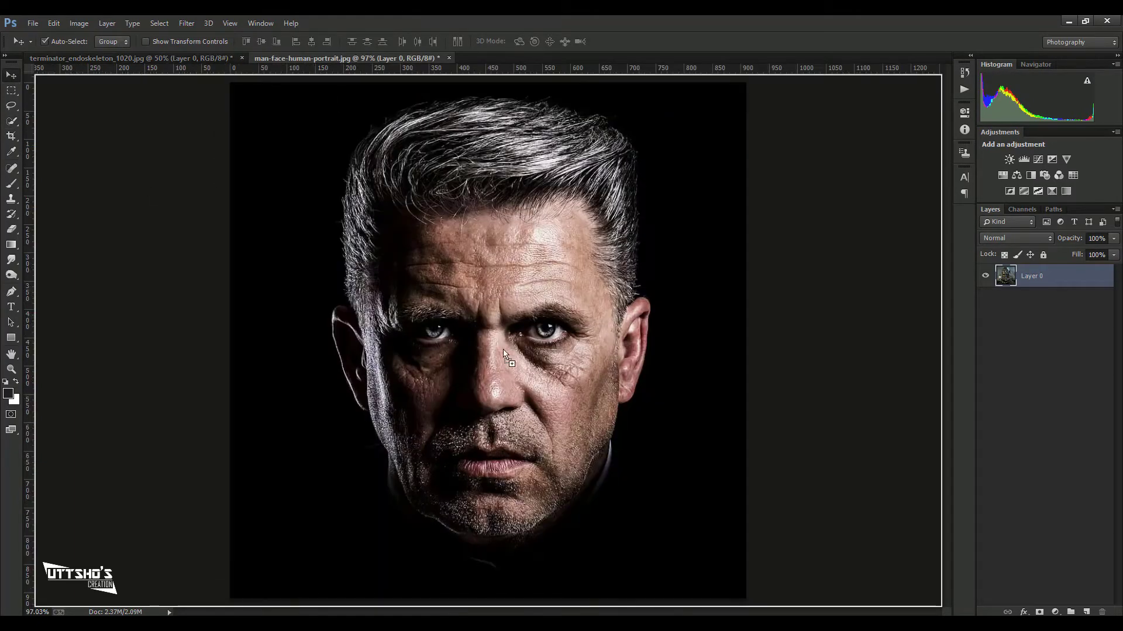
mouse_move(302, 63)
left_mouse_down()
mouse_move(509, 357)
mouse_move(440, 338)
mouse_move(449, 344)
left_mouse_up()
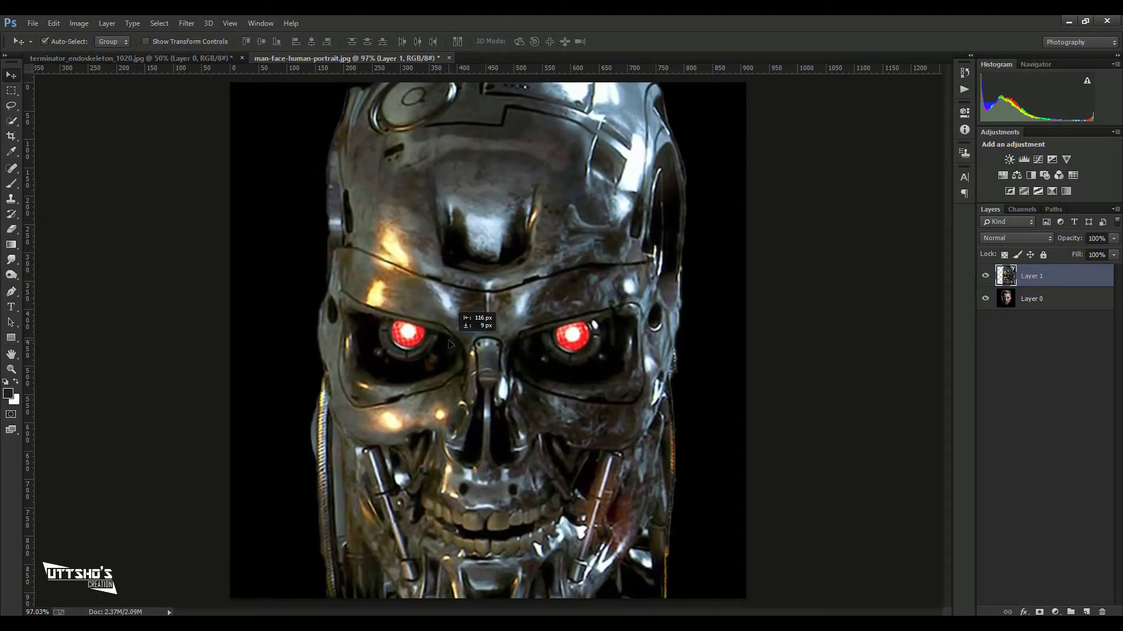
key("ctrl+t")
key("ctrl+0")
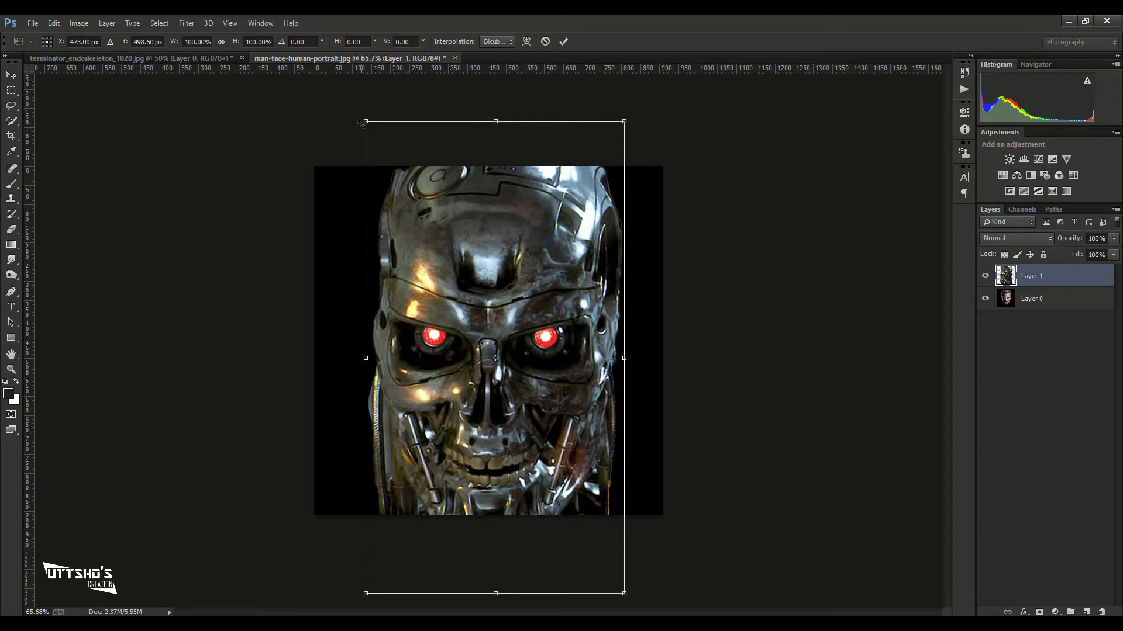
left_click_drag(366, 121, 425, 230)
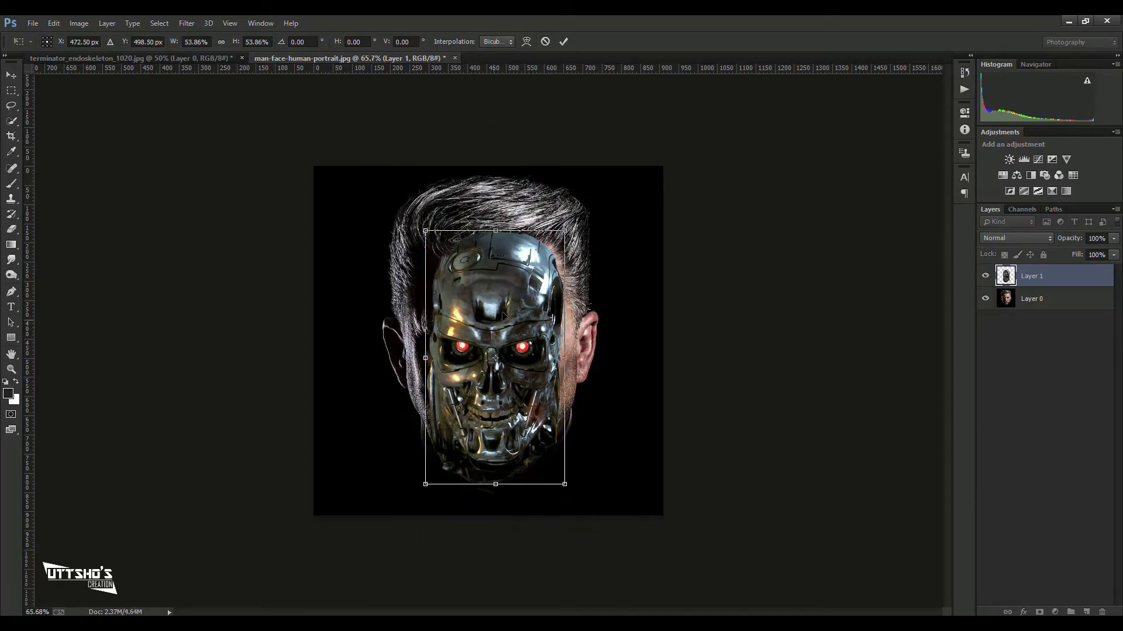
left_click_drag(503, 314, 512, 306)
left_click_drag(579, 218, 570, 212)
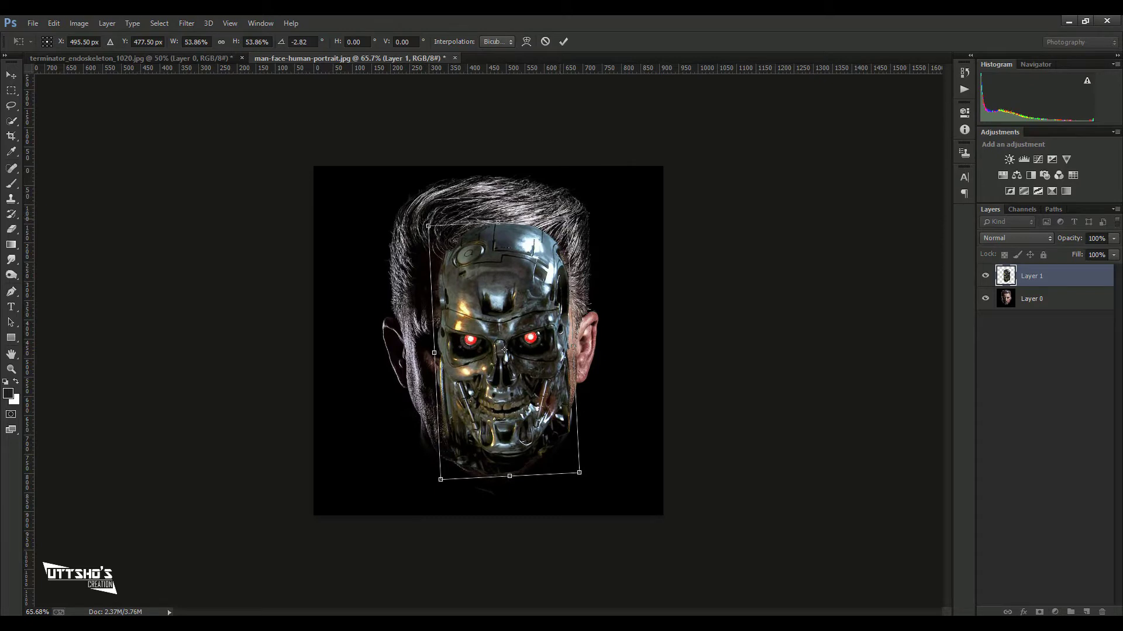
left_click_drag(560, 218, 577, 197)
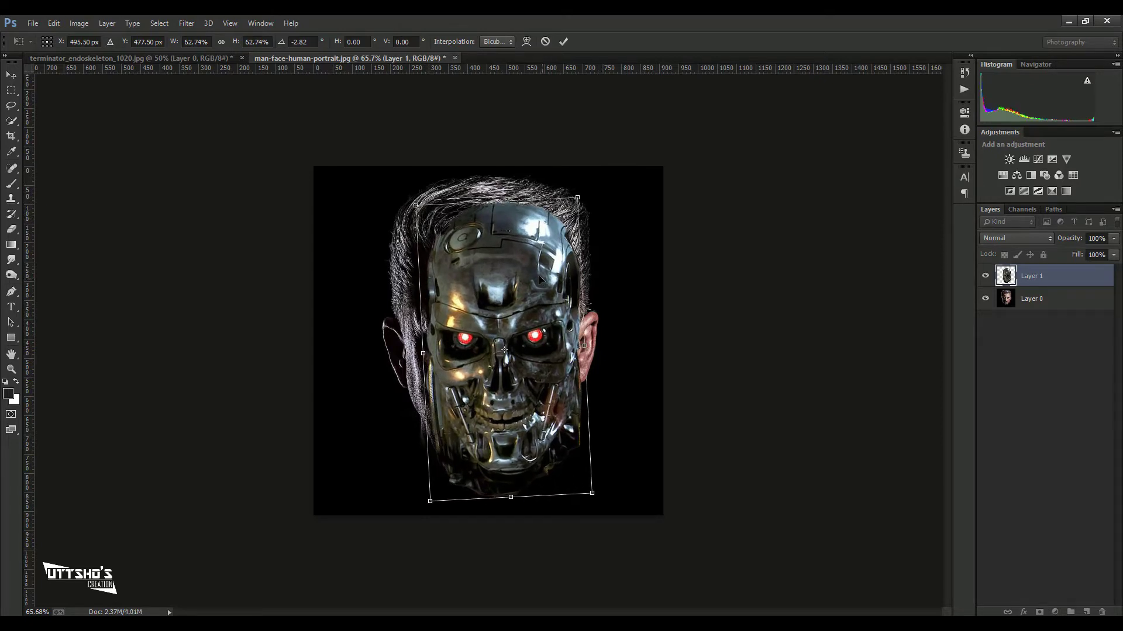
left_click_drag(539, 280, 532, 269)
mouse_move(570, 186)
left_mouse_down()
mouse_move(579, 167)
mouse_move(569, 199)
left_mouse_up()
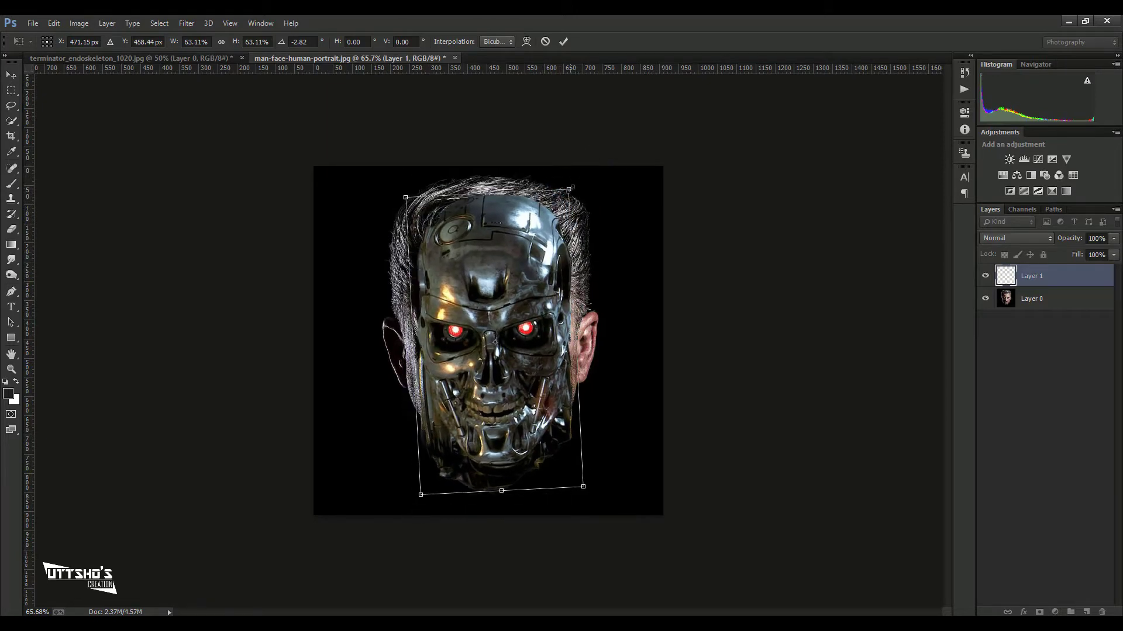
key("Return")
Lower the skull layer to 70% opacity and nudge it into alignment with the face.
left_click(1113, 238)
left_click_drag(1114, 253, 1097, 255)
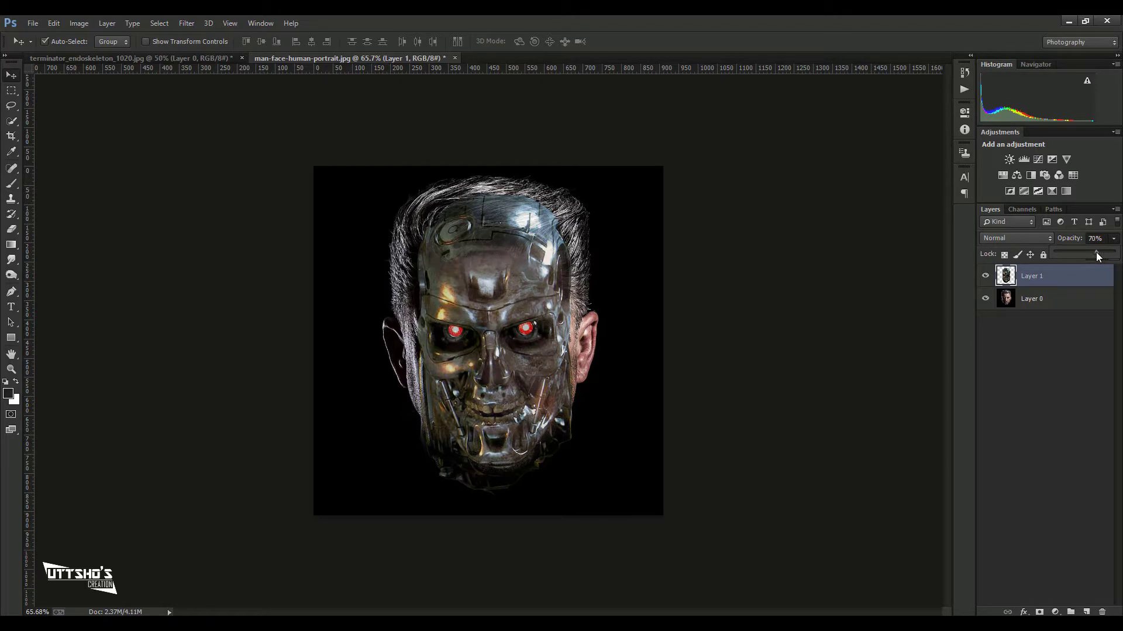
left_click_drag(486, 312, 493, 314)
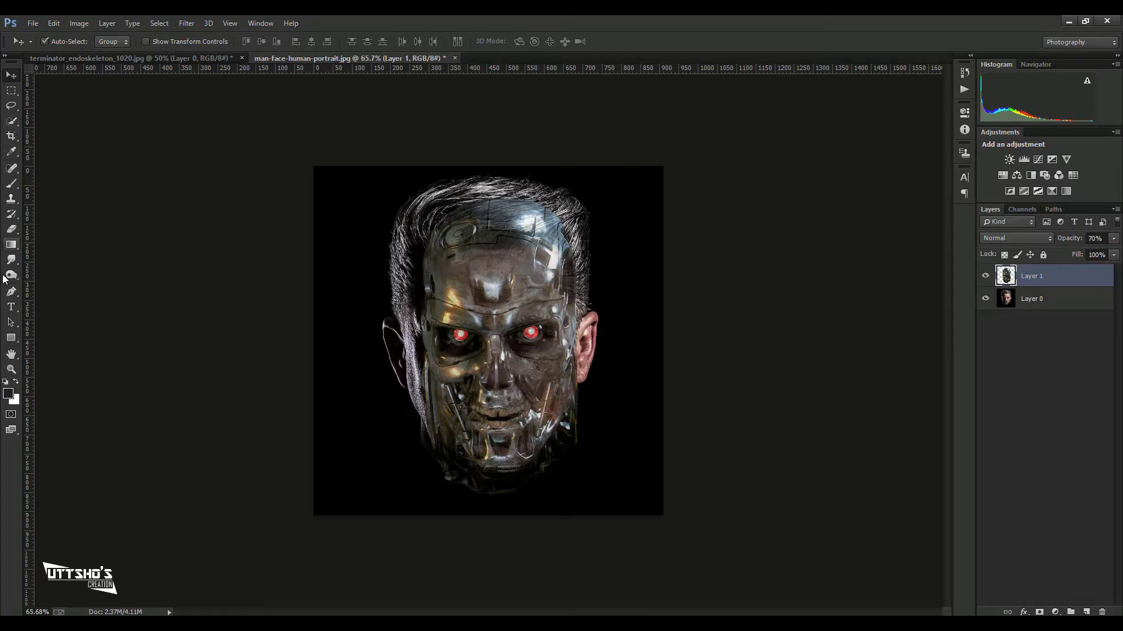
Erase the skull over the man's left eye, cheek, forehead, hair, nose, mouth and chin.
left_click(11, 228)
right_click(10, 229)
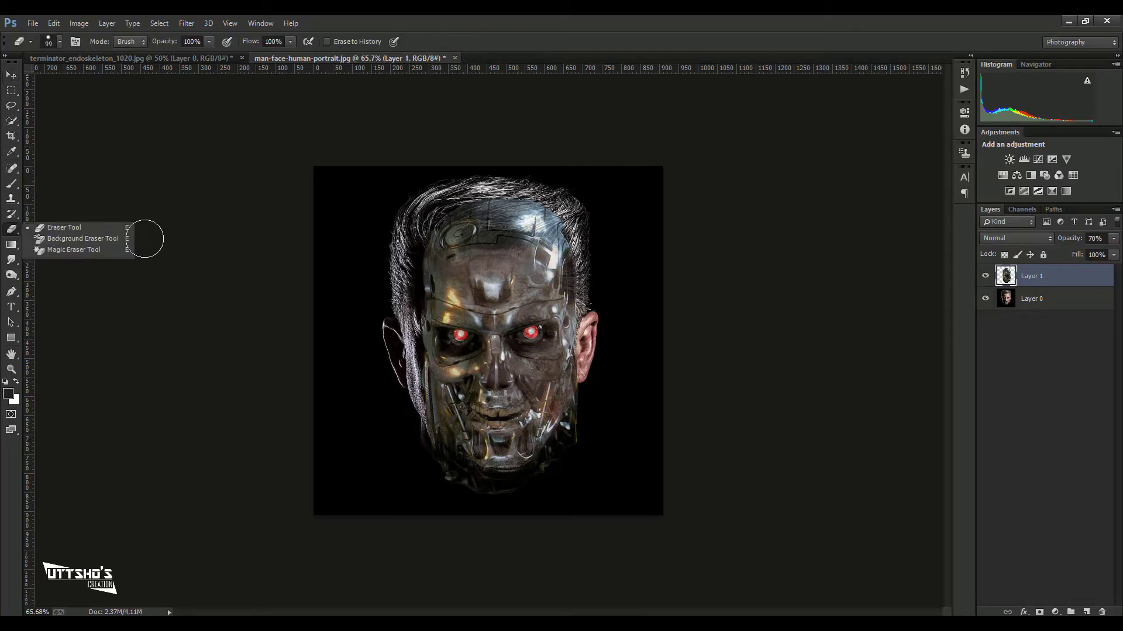
left_click(90, 228)
left_click_drag(421, 247, 449, 461)
right_click(449, 461)
key("Escape")
mouse_move(455, 401)
left_mouse_down()
mouse_move(456, 234)
mouse_move(514, 228)
mouse_move(562, 246)
mouse_move(517, 222)
left_mouse_up()
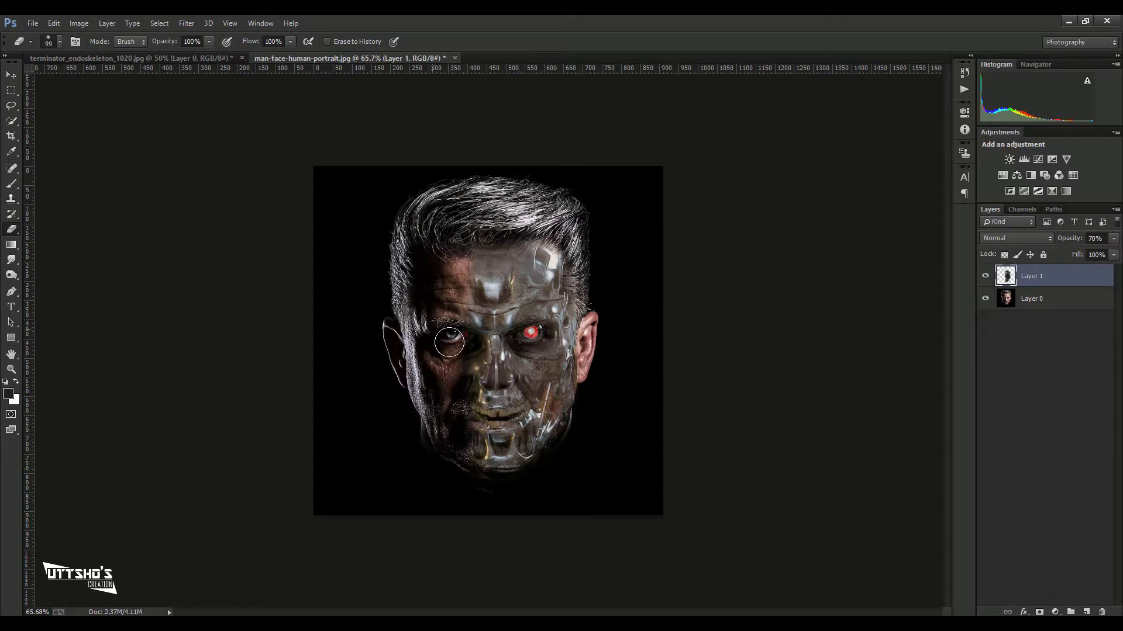
mouse_move(458, 401)
left_mouse_down()
mouse_move(479, 432)
mouse_move(482, 468)
mouse_move(464, 289)
left_mouse_up()
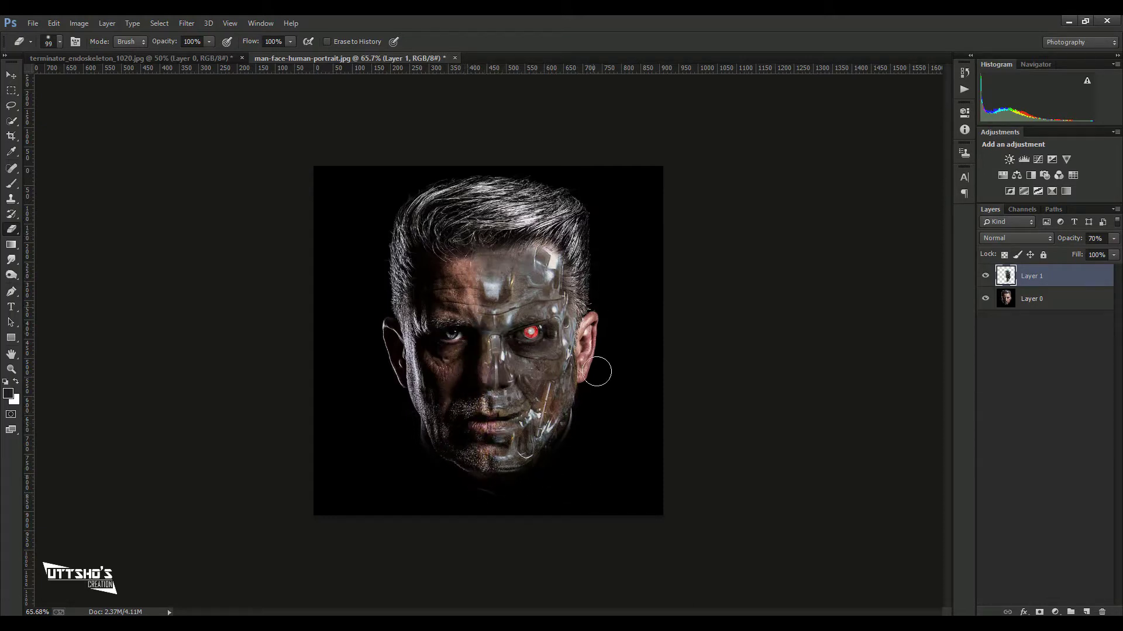
Return the skull layer to 100% opacity and enlarge it slightly.
left_click(1113, 239)
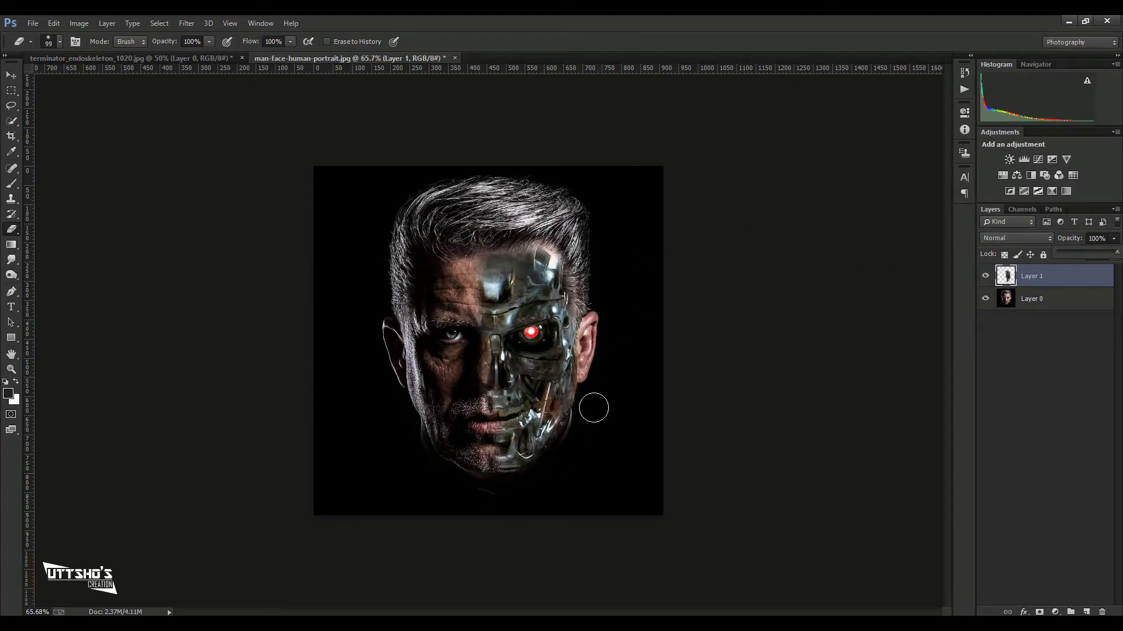
left_click_drag(462, 336, 468, 251)
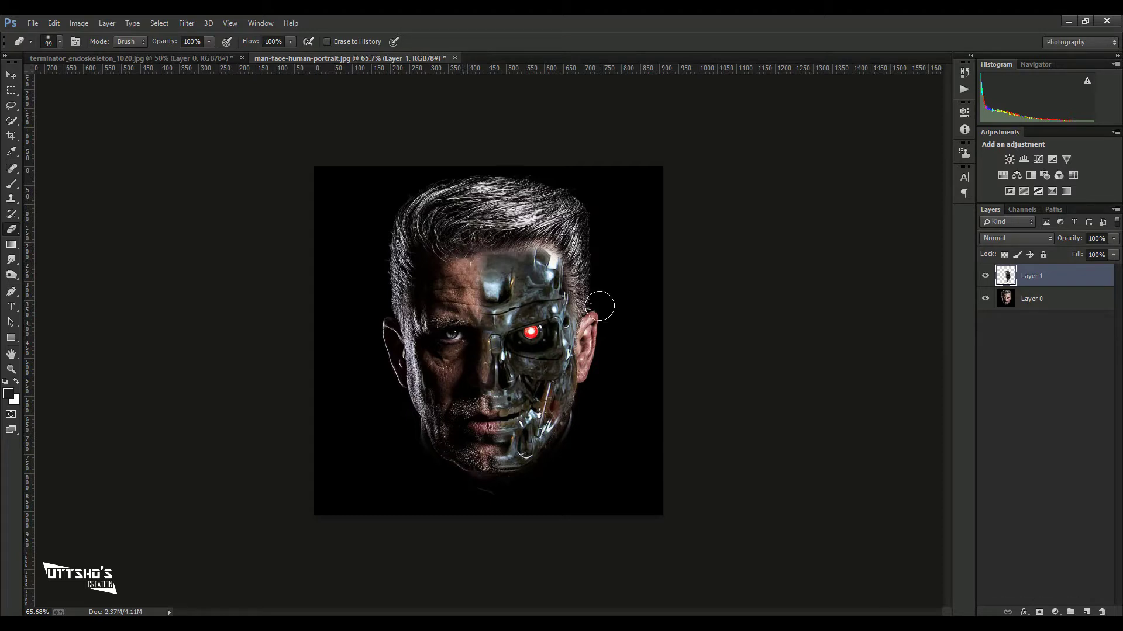
key("ctrl+t")
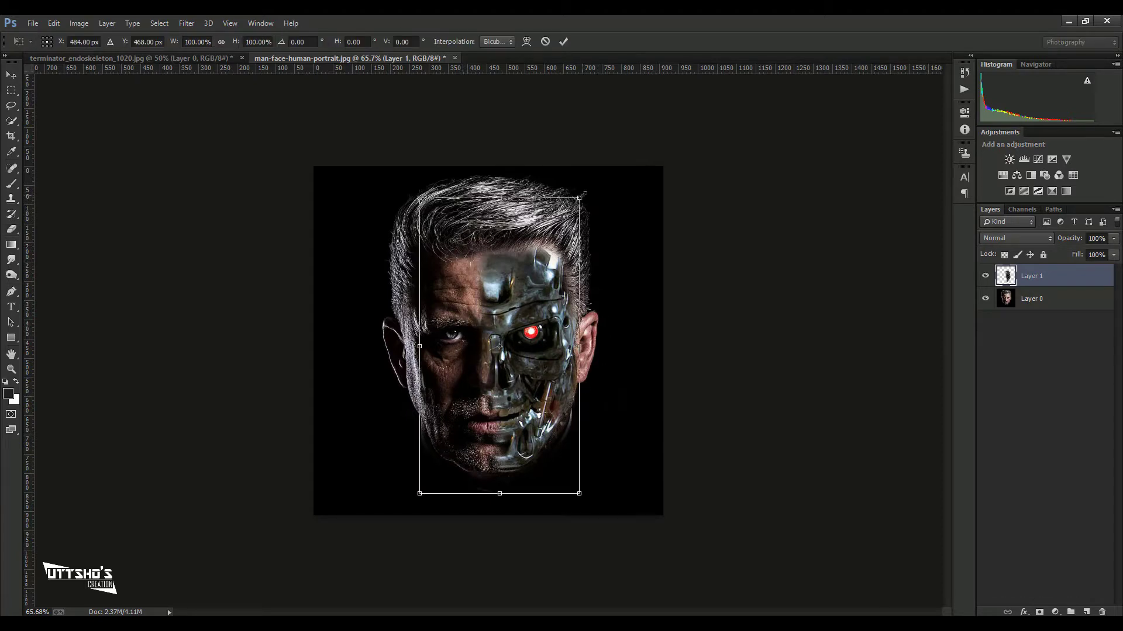
left_click_drag(579, 197, 587, 192)
key("Return")
key("e")
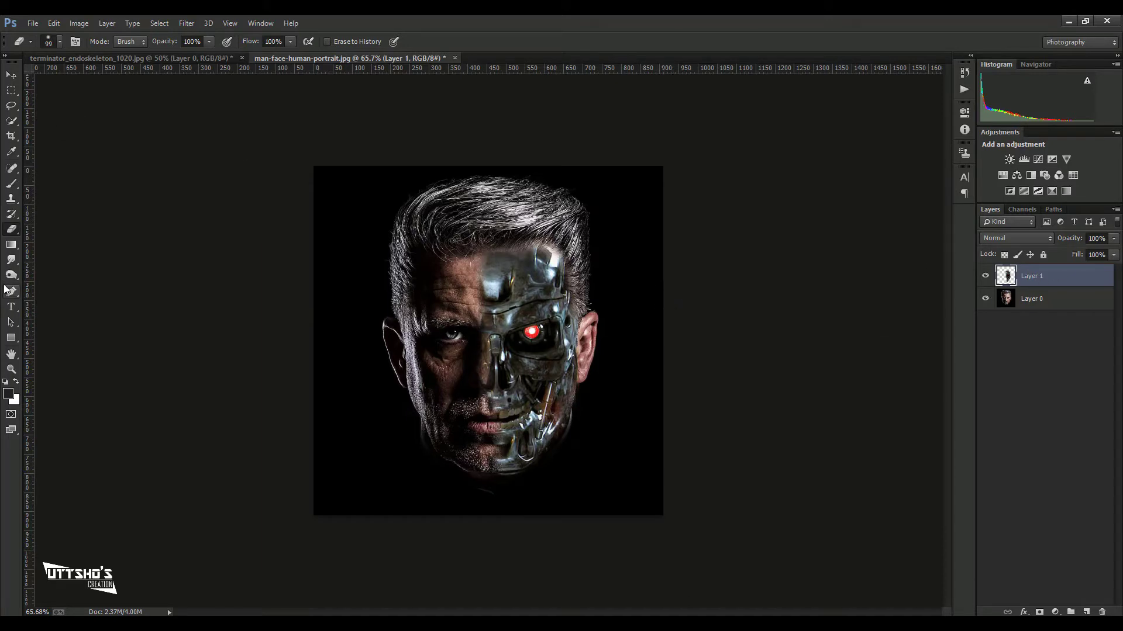
left_click(12, 257)
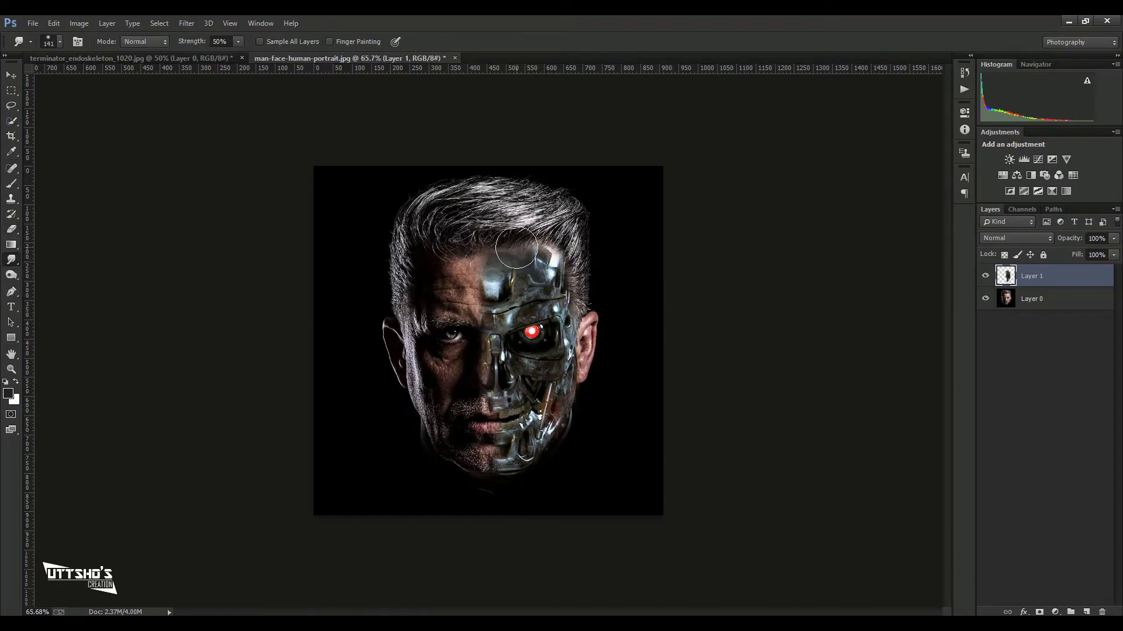
Smudge the metal plate edge into the hair with a 51 px brush.
right_click(518, 248)
left_click(597, 275)
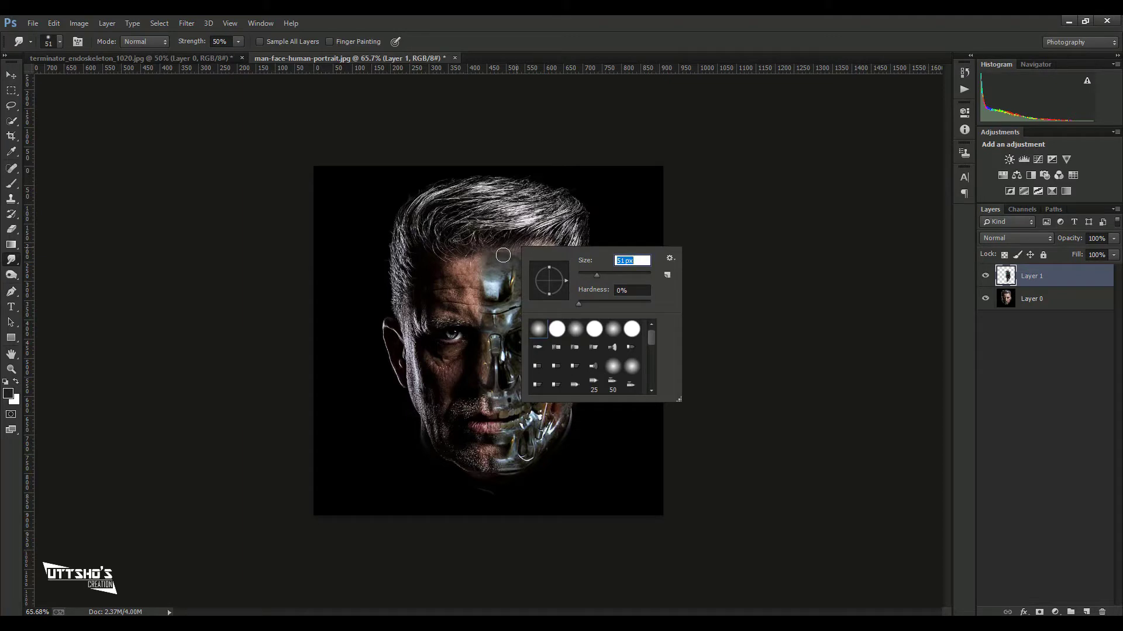
left_click(503, 255)
left_click_drag(525, 250, 514, 252)
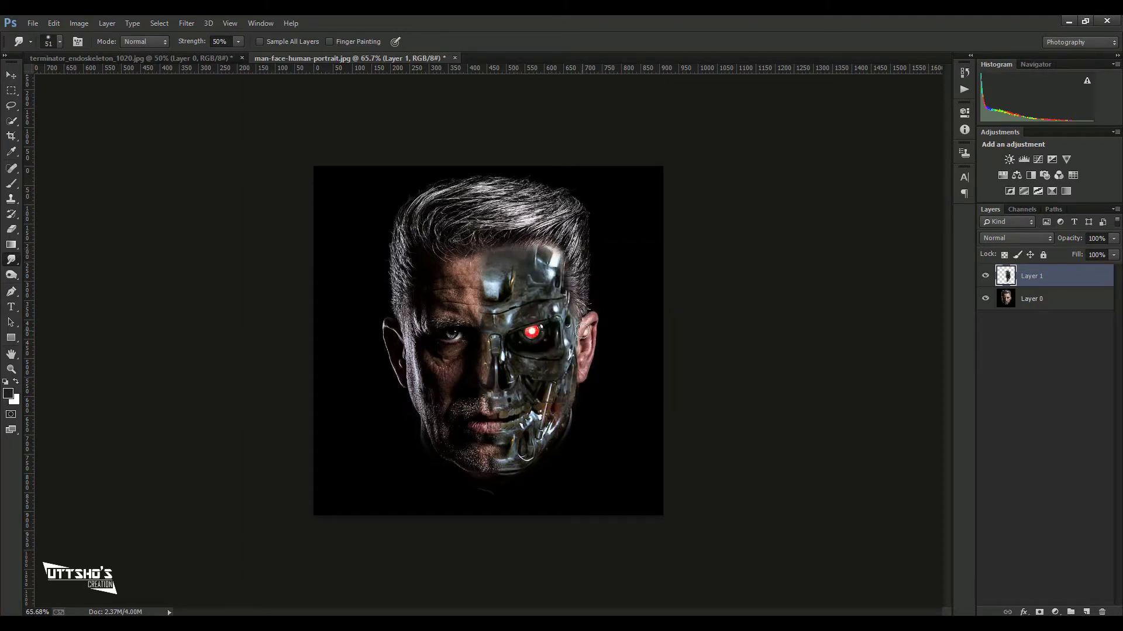
Draw a closed pen path along the jaw and turn it into a selection.
left_click(11, 291)
left_click(489, 471)
left_click_drag(576, 403, 630, 310)
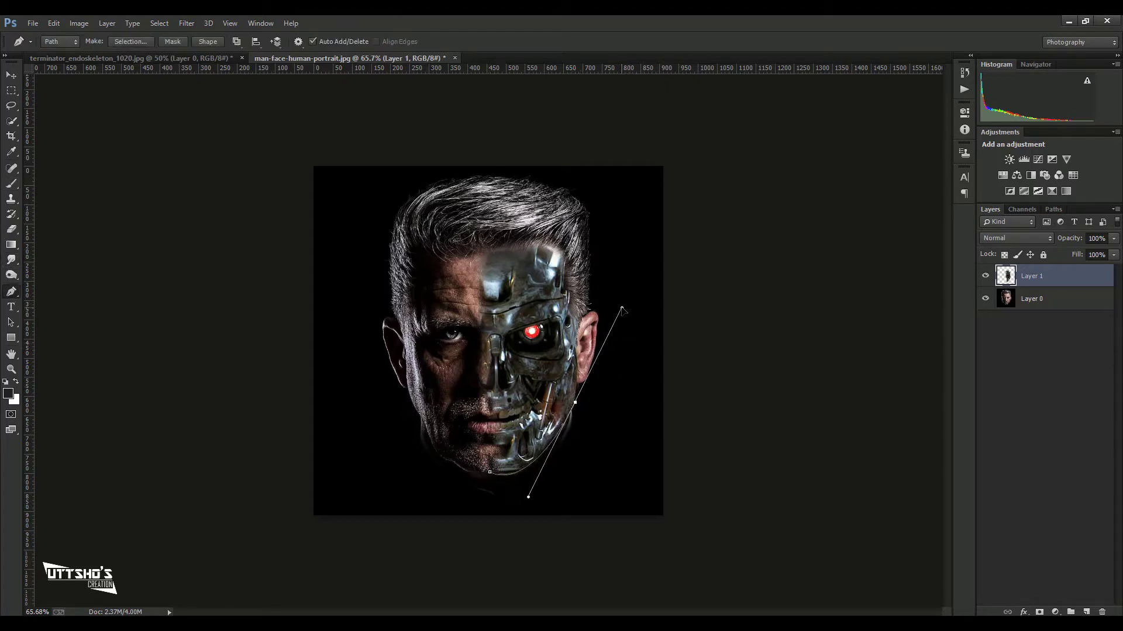
left_click(490, 472)
key("Escape")
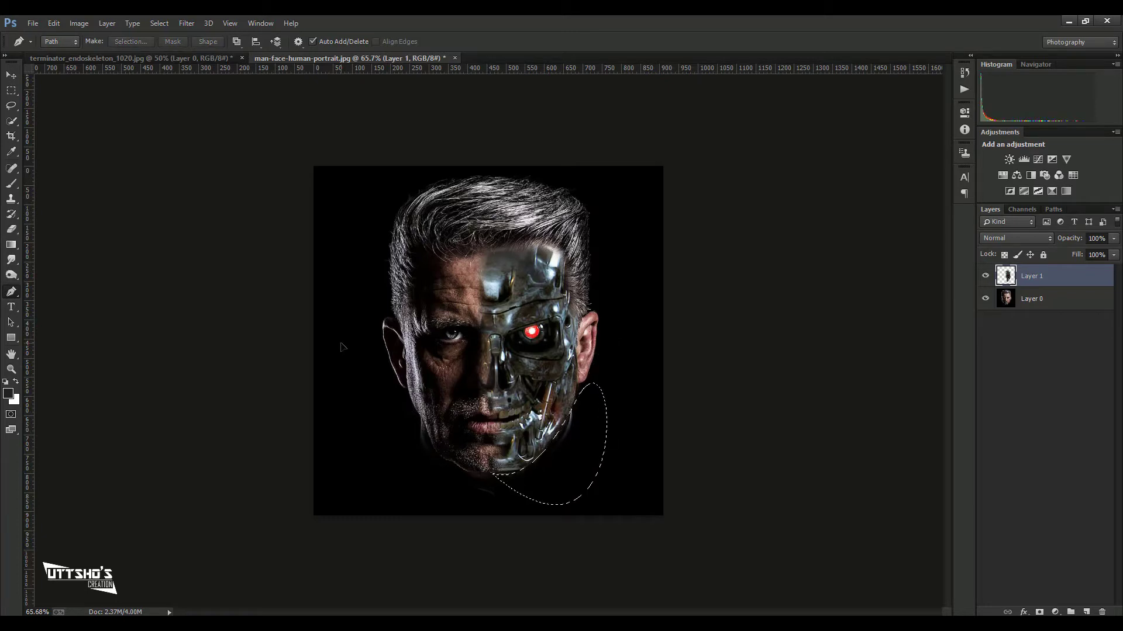
Select Layer 0 and hide the terminator overlay Layer 1.
left_click(1046, 301)
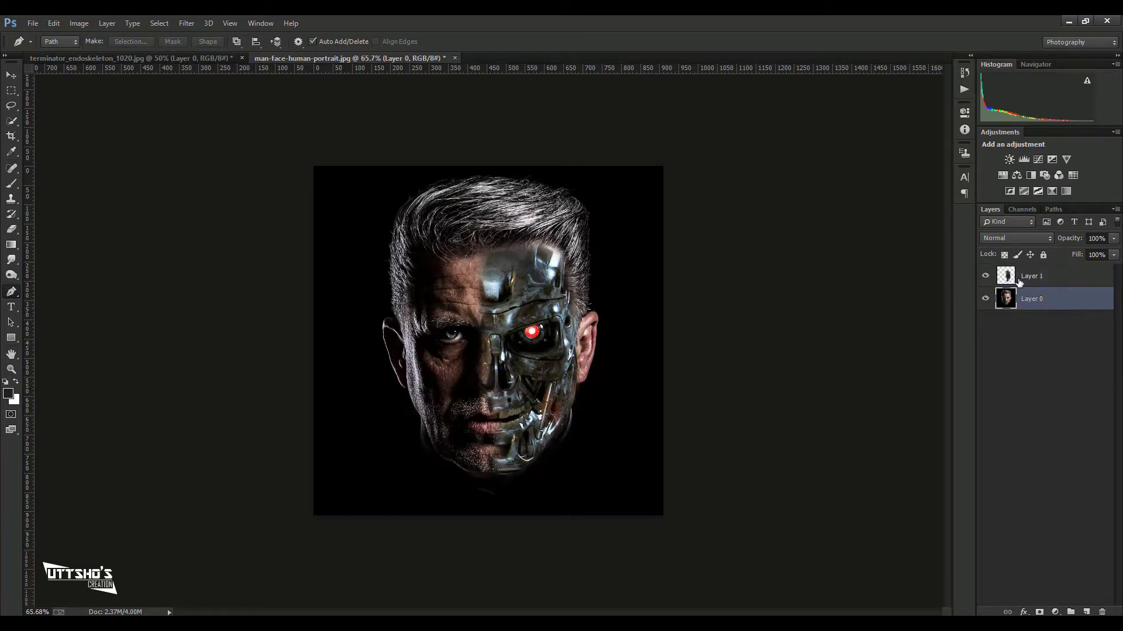
left_click(985, 277)
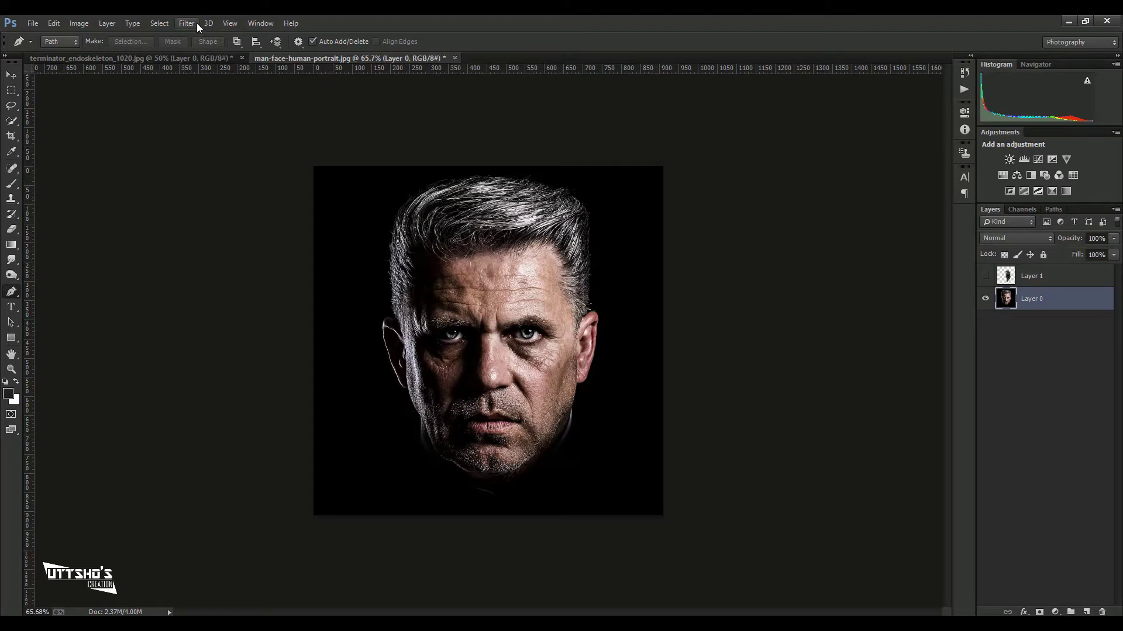
left_click(11, 74)
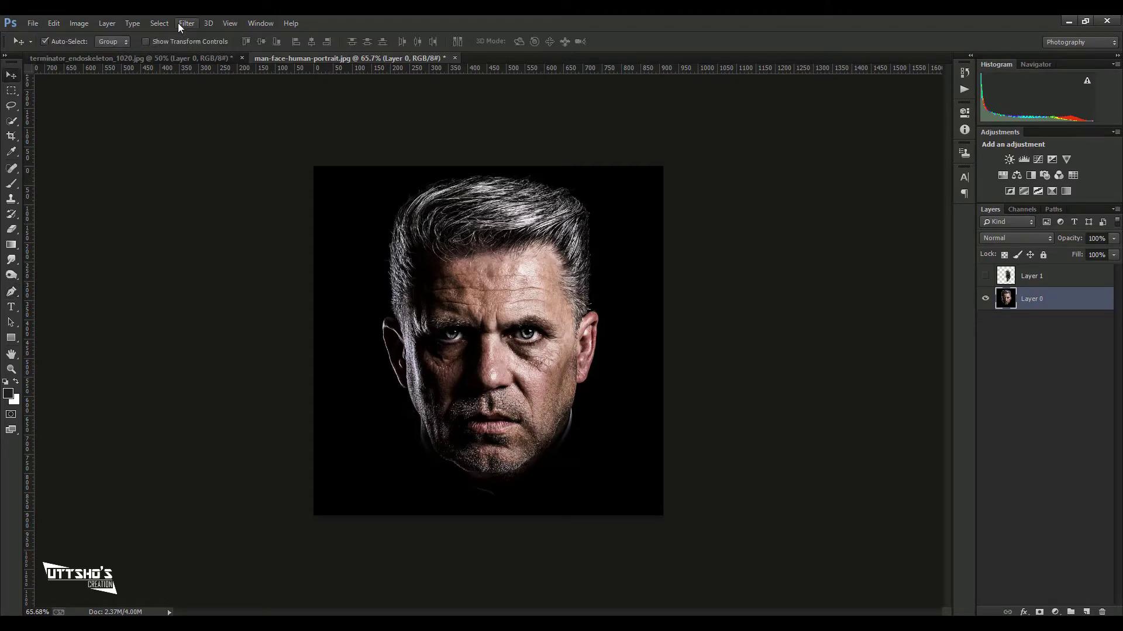
Apply Camera Raw to the face: Clarity +40, Vibrance +13, Shadows -22, vignette -100.
left_click(181, 23)
left_click(224, 110)
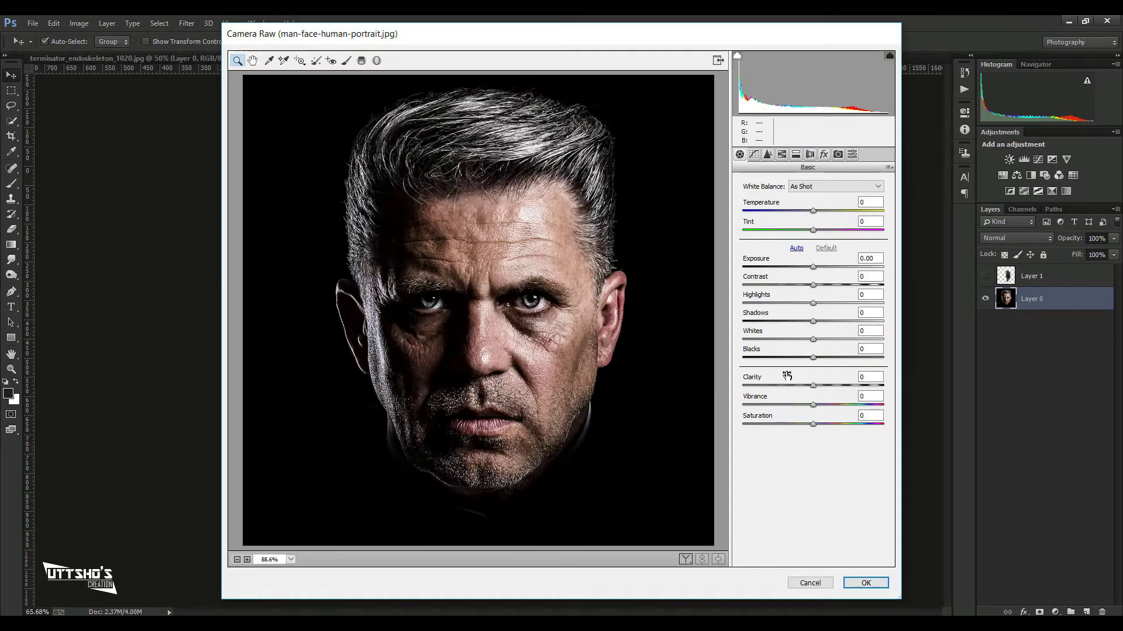
left_click_drag(823, 386, 841, 387)
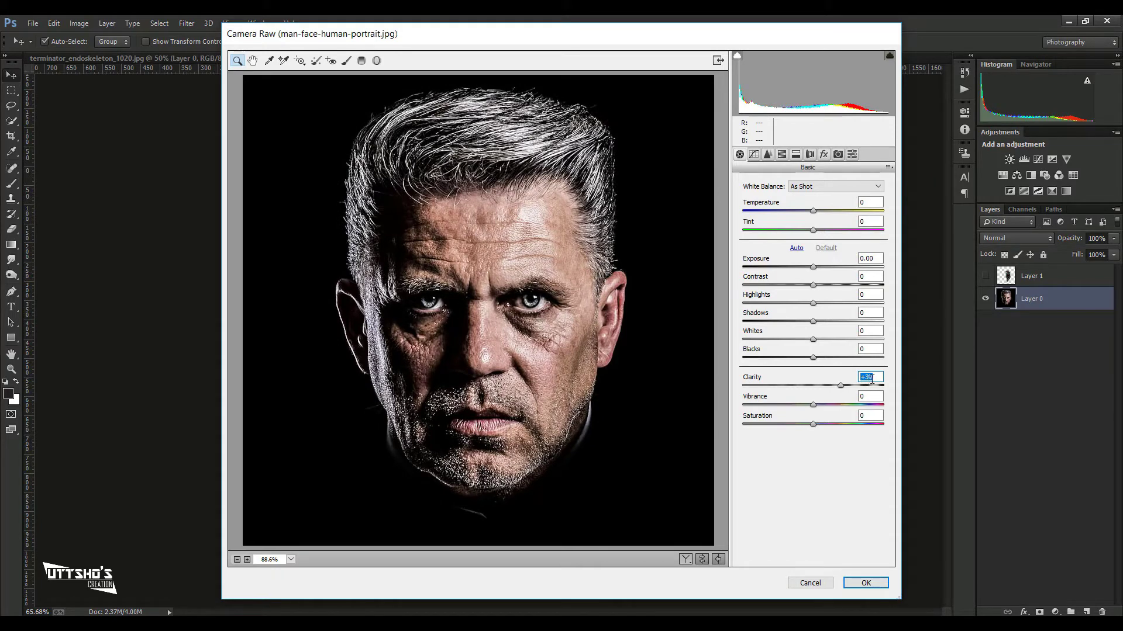
type("40")
left_click_drag(813, 406, 821, 408)
left_click_drag(812, 321, 775, 359)
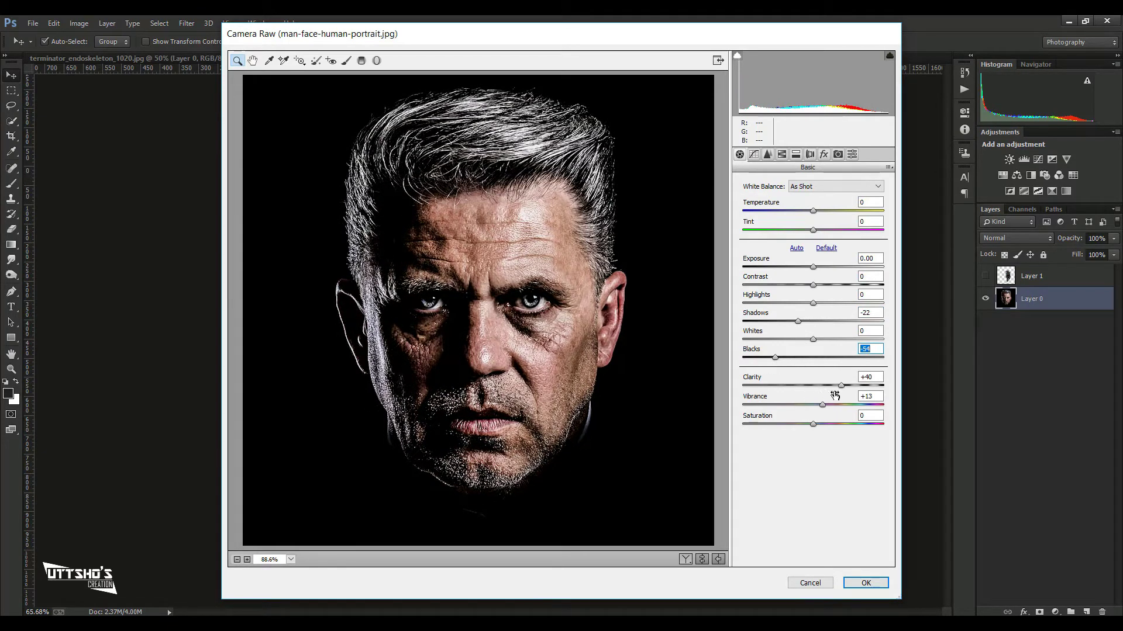
left_click(823, 155)
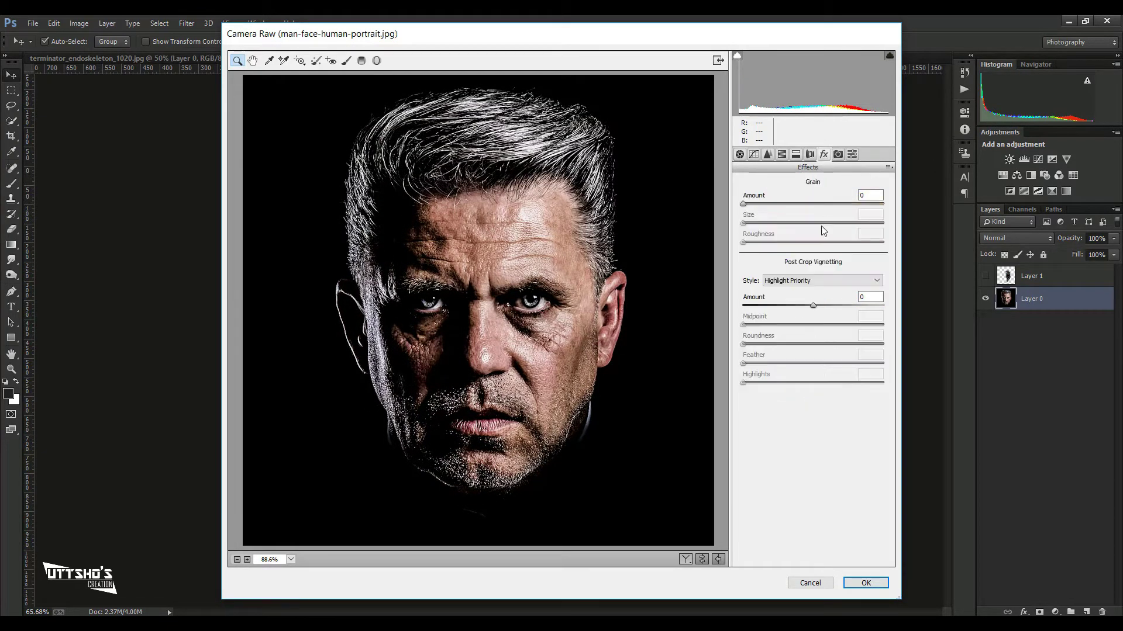
left_click_drag(813, 305, 703, 302)
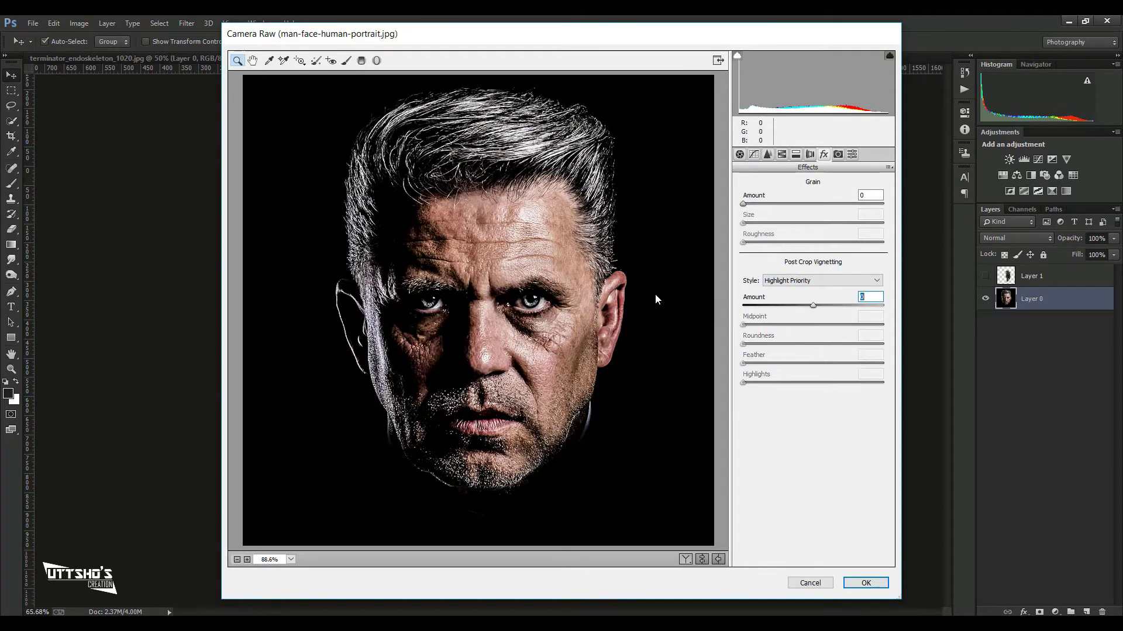
left_click(865, 583)
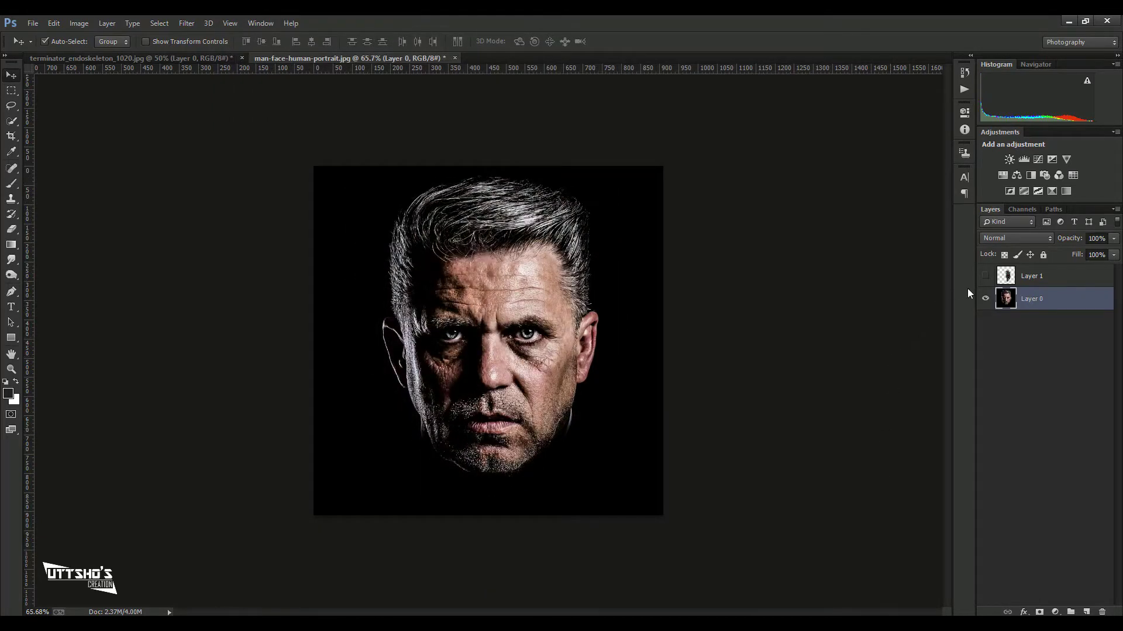
Make the terminator overlay Layer 1 visible again and select it.
left_click(985, 276)
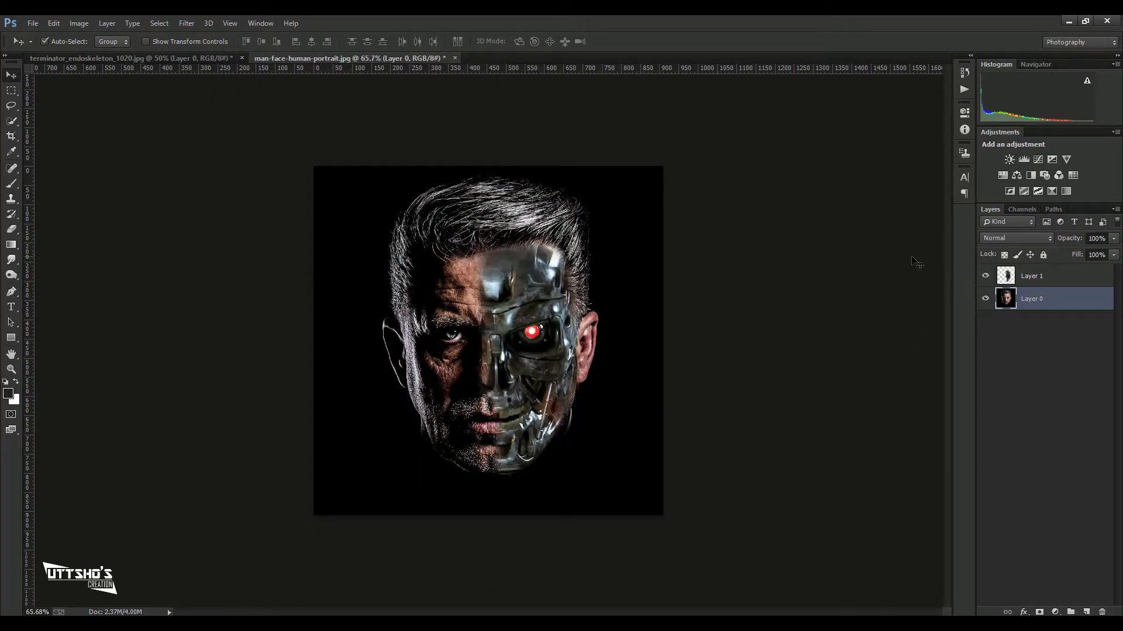
left_click(1042, 280)
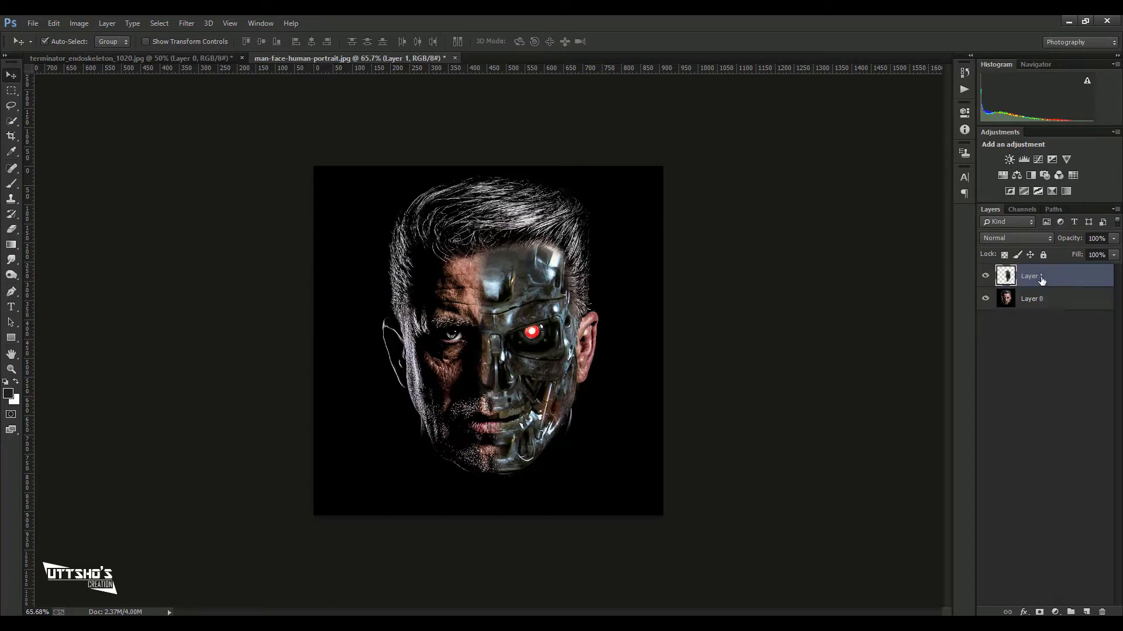
left_click(199, 23)
mouse_move(208, 23)
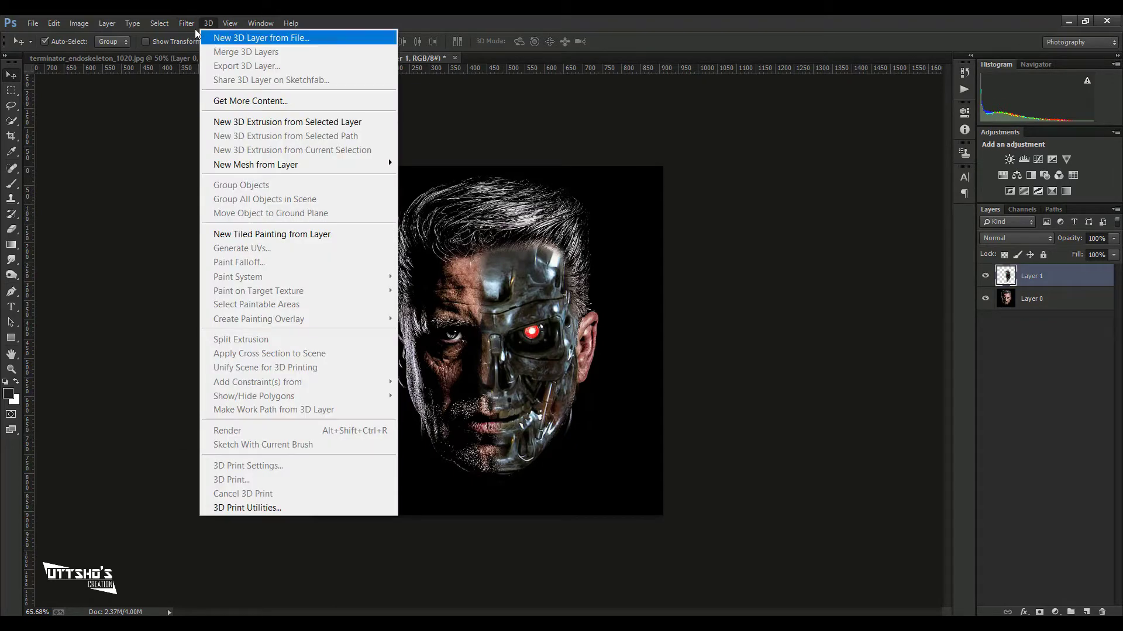
Darken the terminator overlay with a Levels black input of 25.
left_click(297, 36)
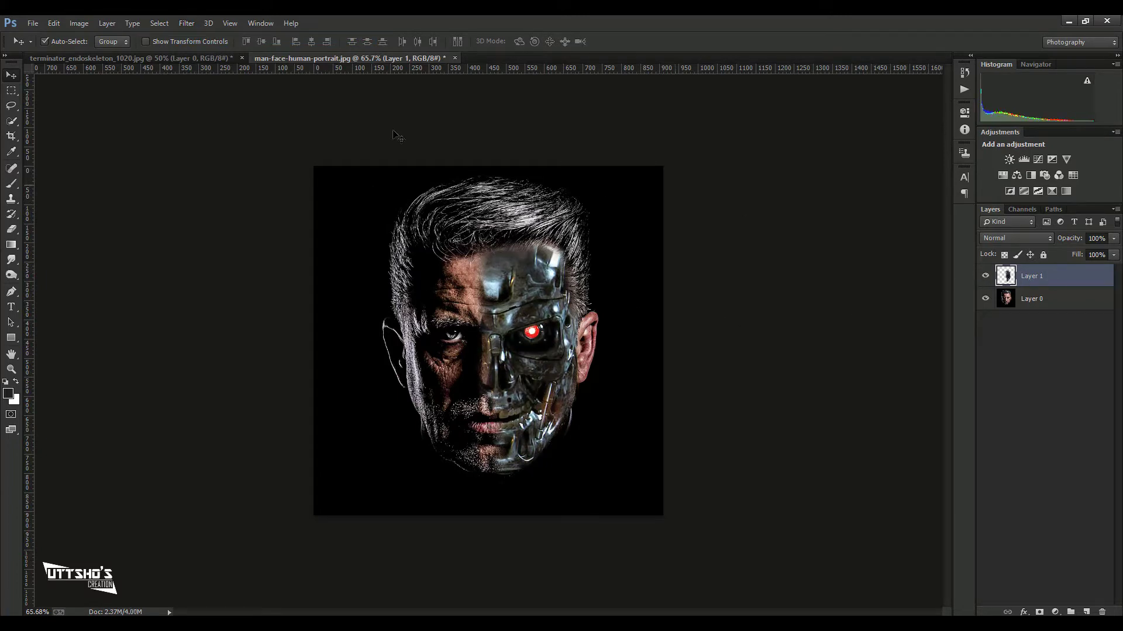
key("ctrl+l")
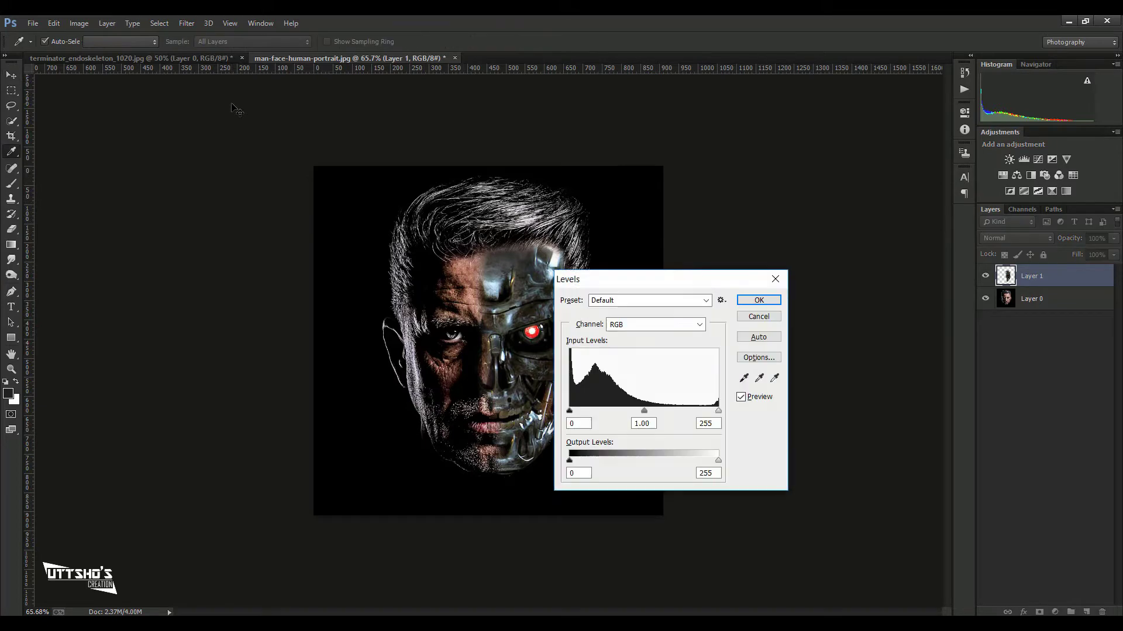
left_click_drag(569, 411, 585, 411)
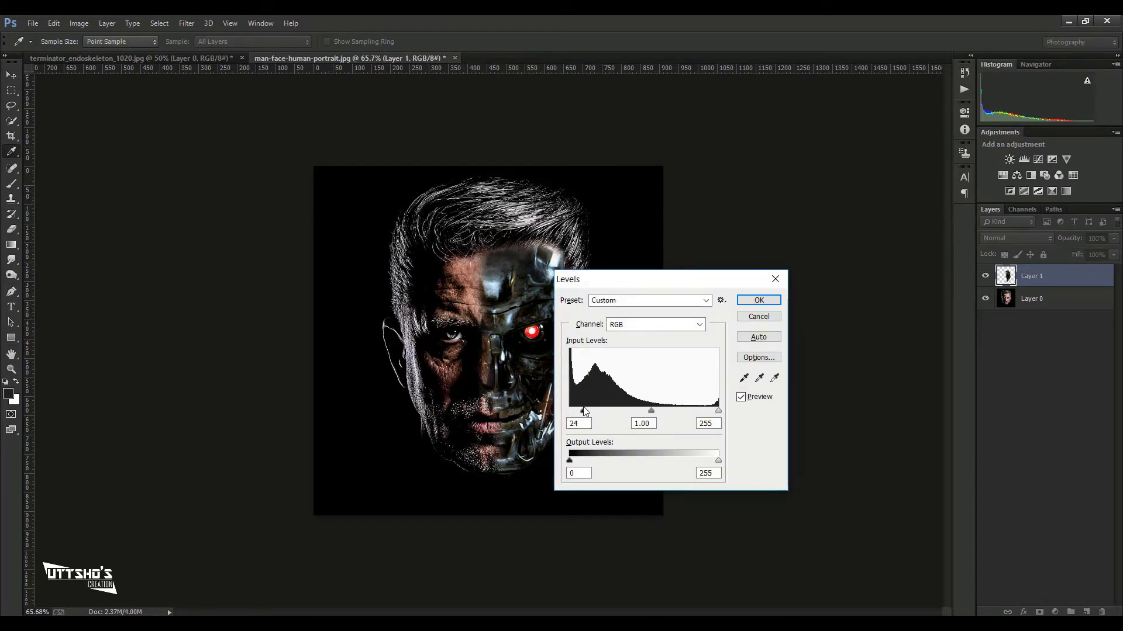
left_click(584, 411)
type("25")
key("Return")
Enlarge the overlay slightly and add a new empty Layer 2 above it.
key("v")
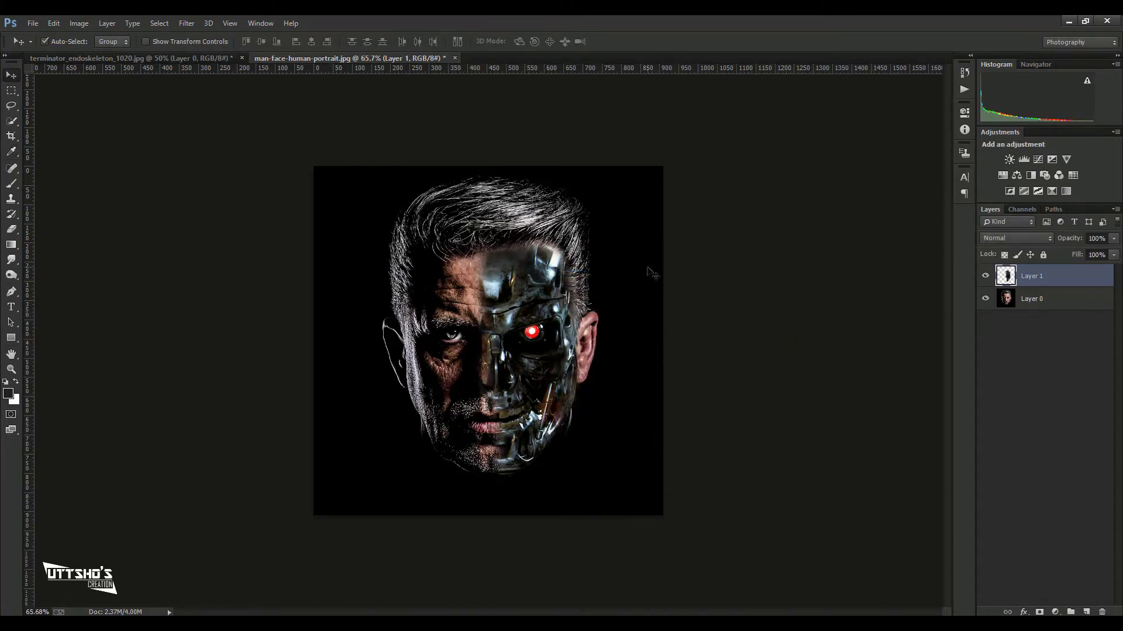
key("ctrl+t")
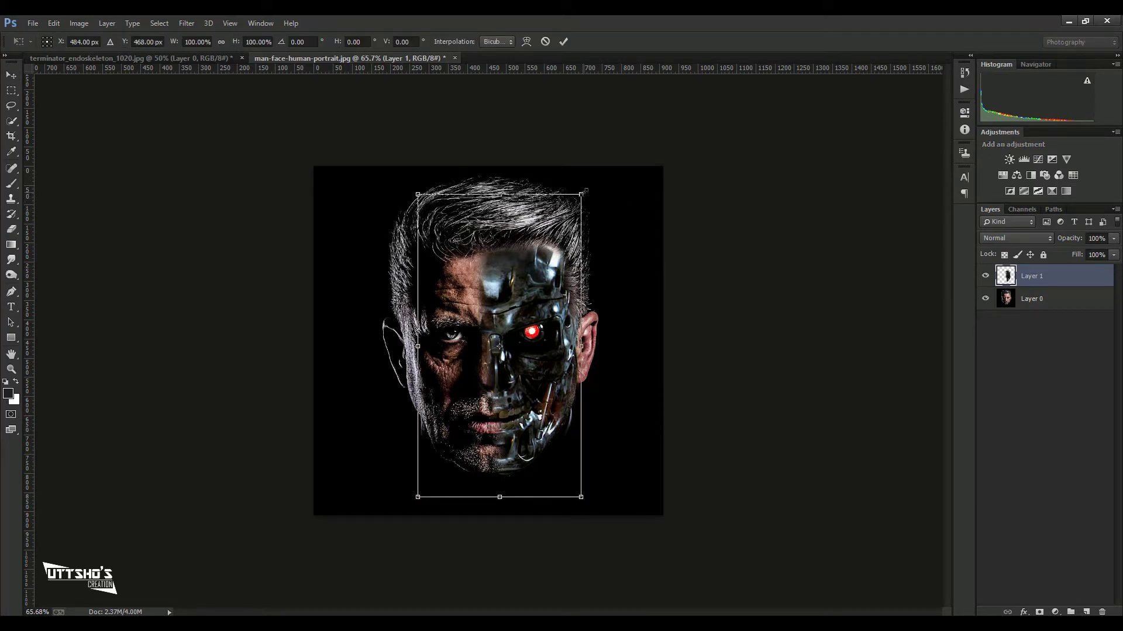
left_click_drag(585, 190, 592, 175)
key("Return")
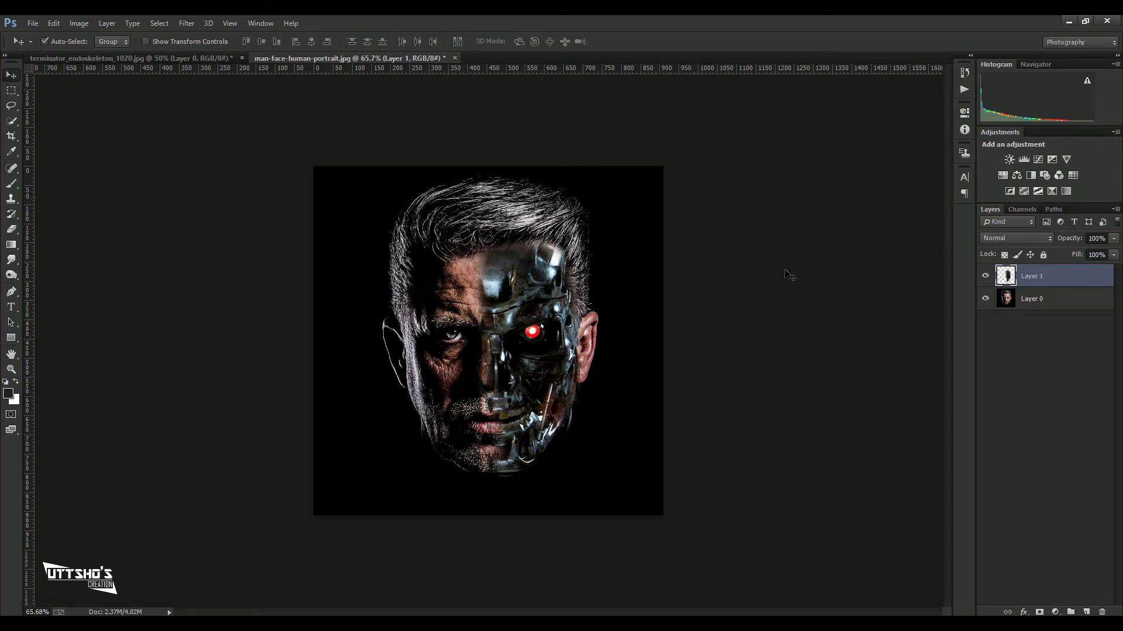
left_click(1085, 612)
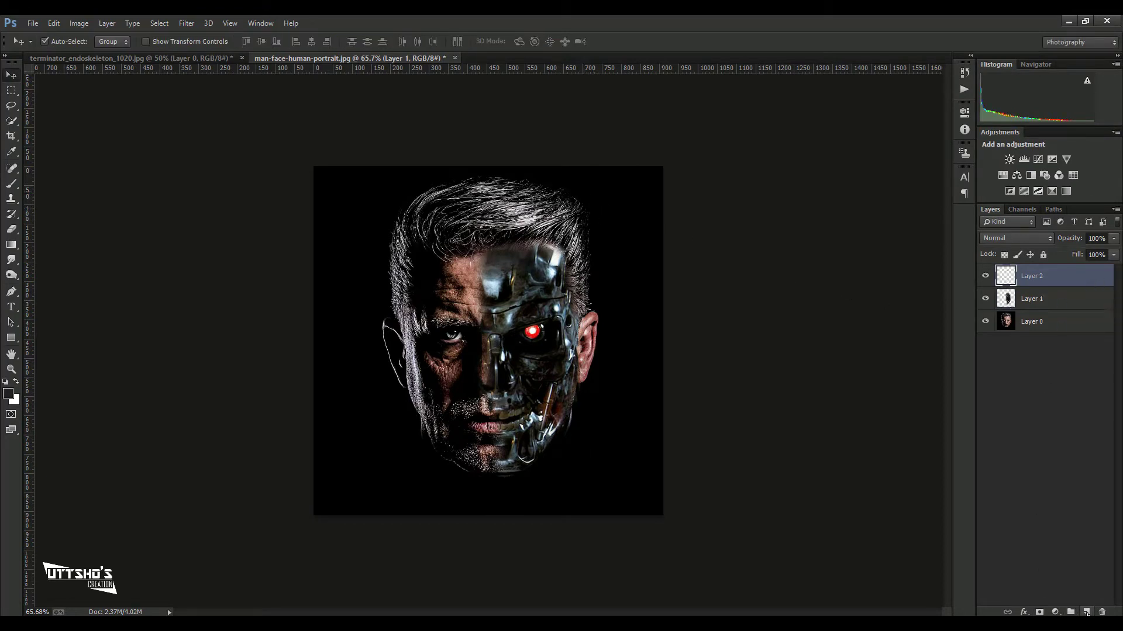
Paint a soft red glow with a white core over the robot eye using a 440 px brush.
left_click(16, 187)
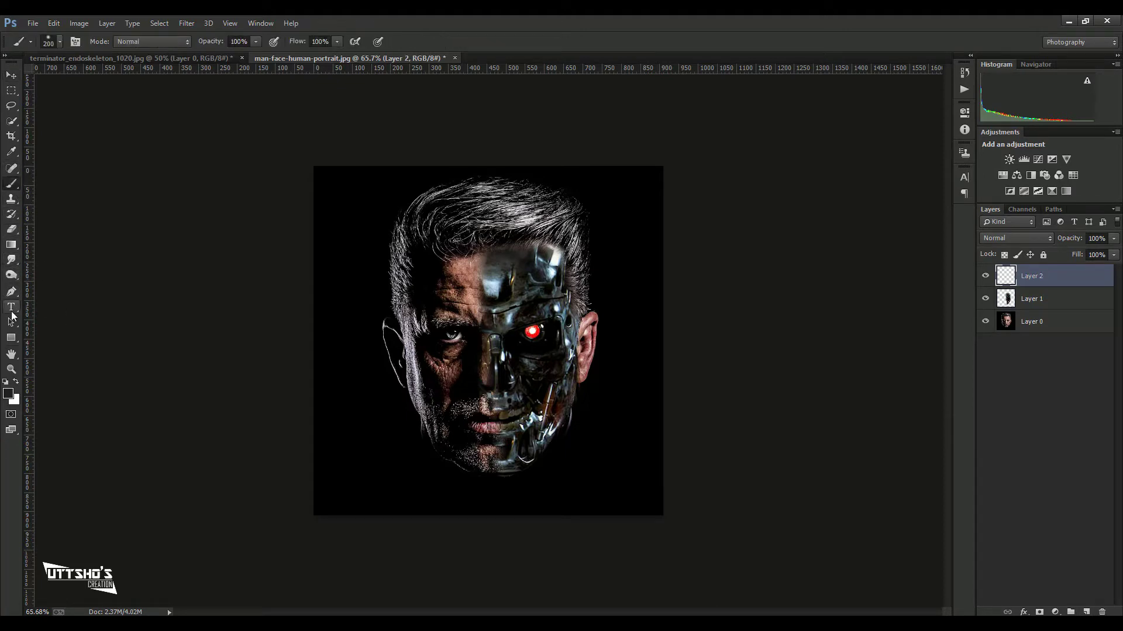
left_click(10, 151)
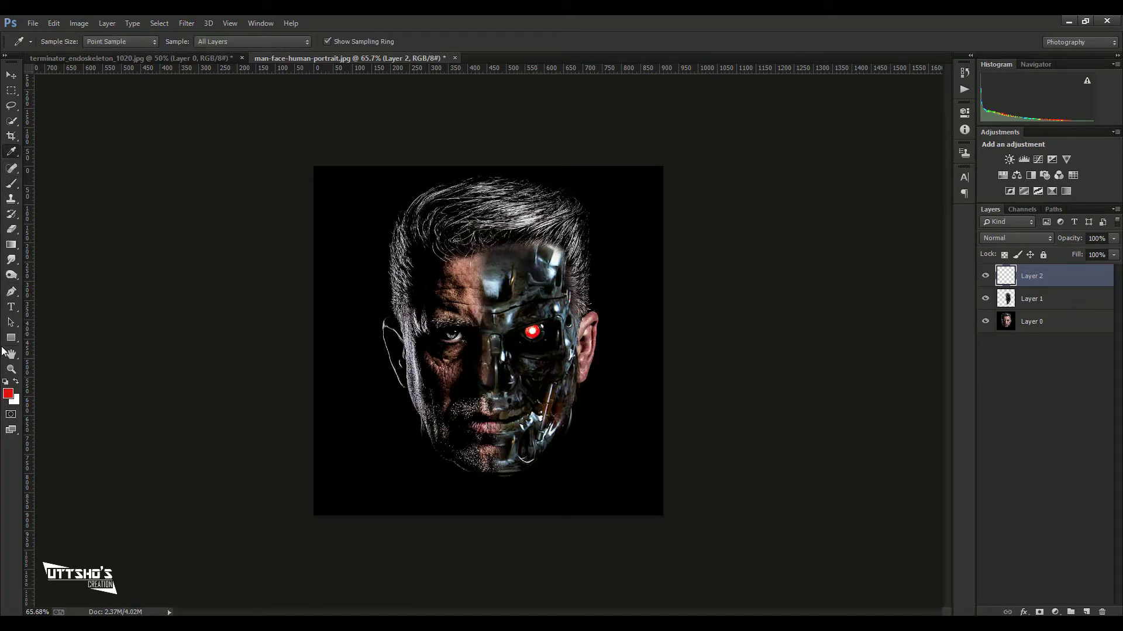
left_click(11, 184)
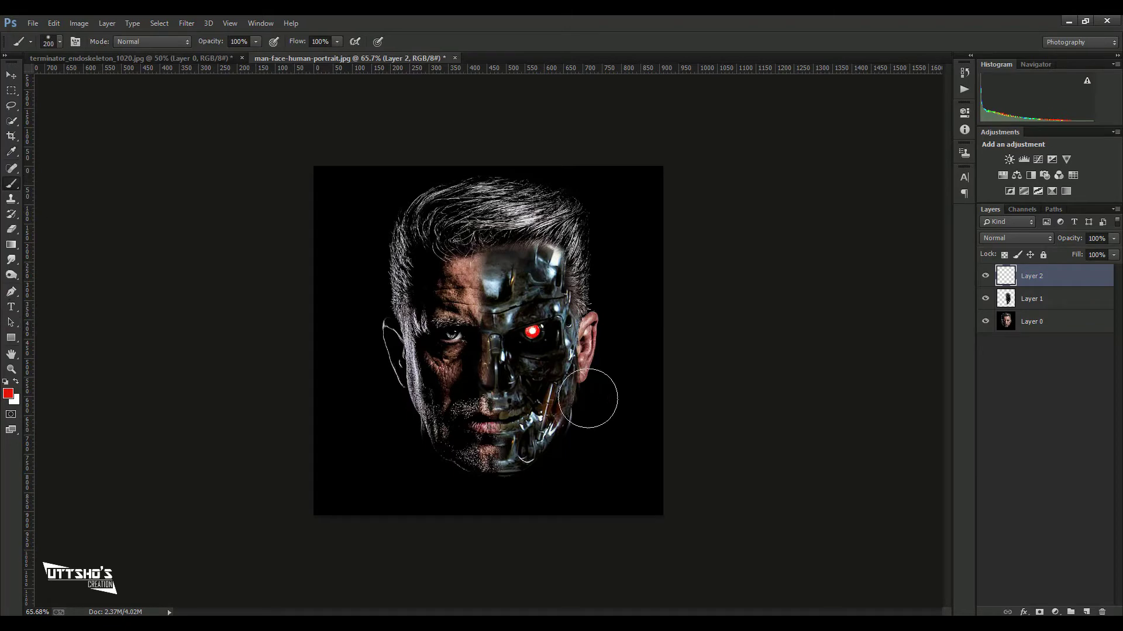
right_click(533, 331)
left_click_drag(651, 358, 652, 357)
key("Return")
left_click(532, 332)
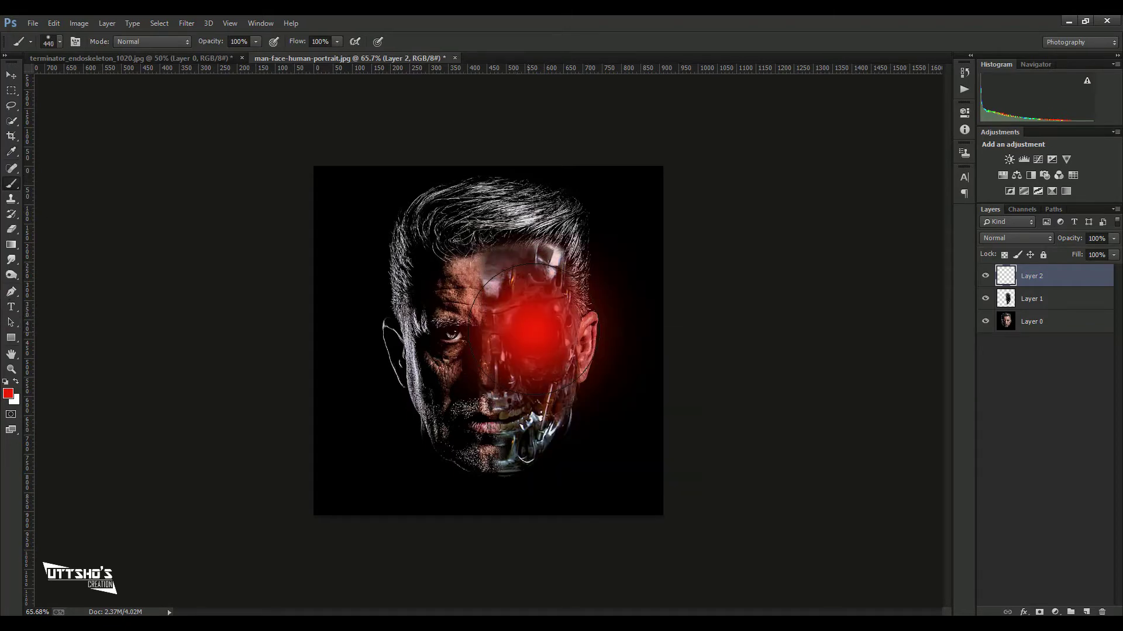
left_click(15, 381)
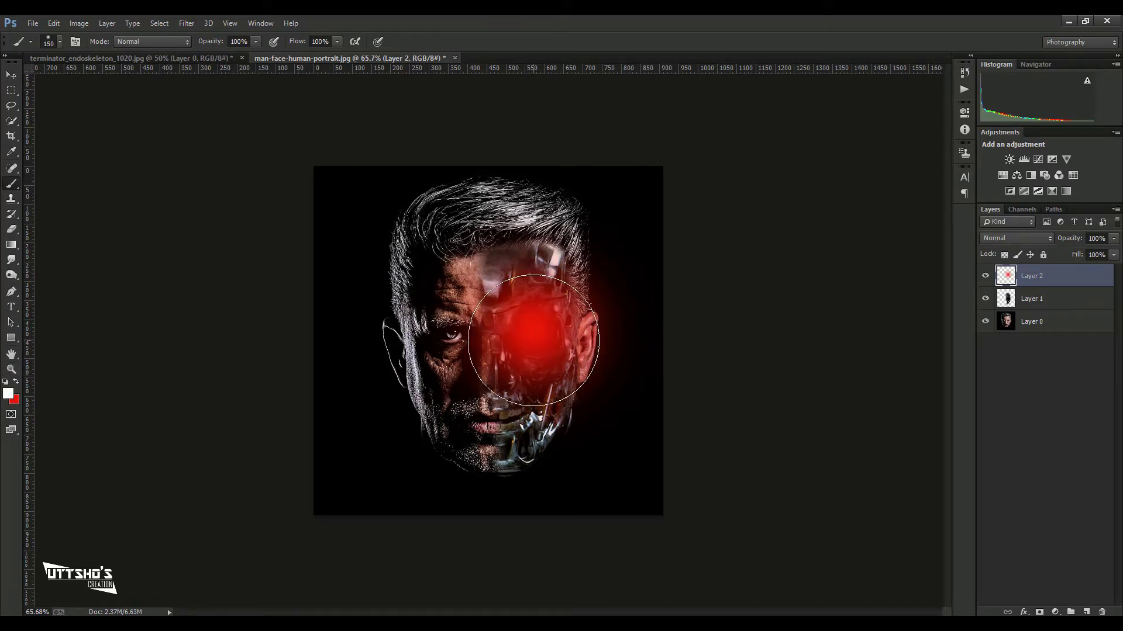
left_click(533, 338)
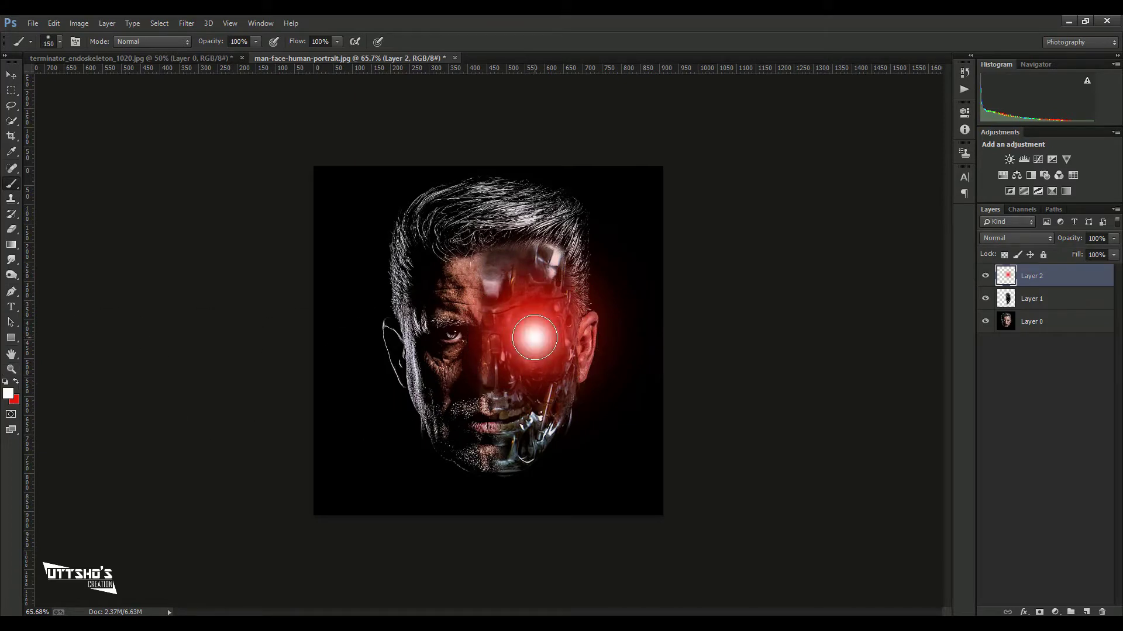
Set the glow layer to Screen blend mode at 75% opacity.
left_click(1021, 240)
left_click(1000, 370)
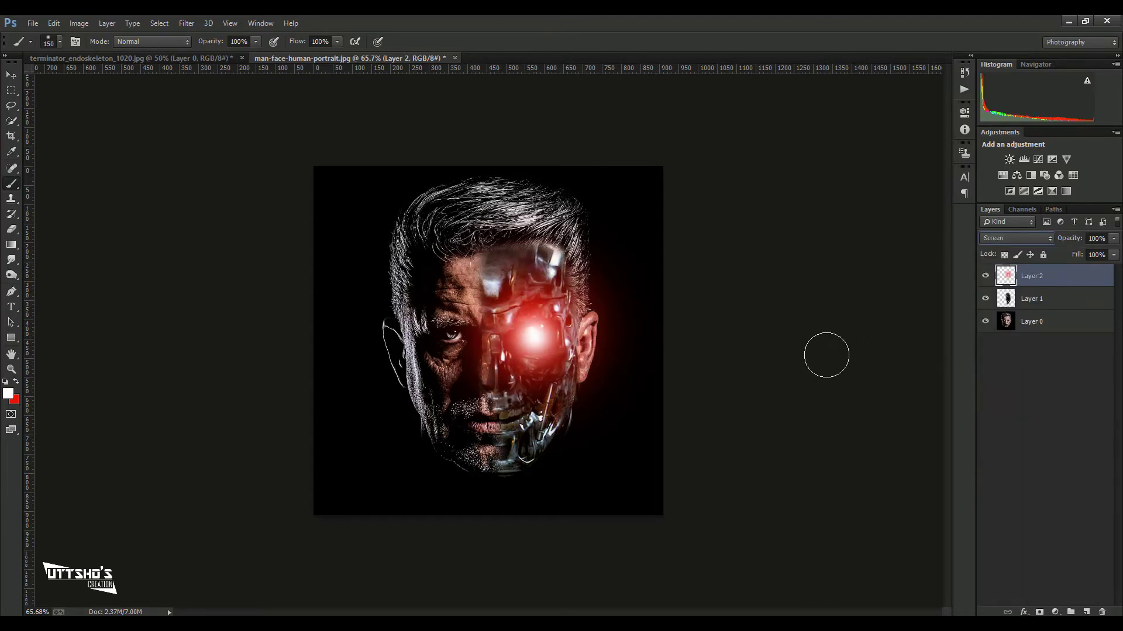
key("v")
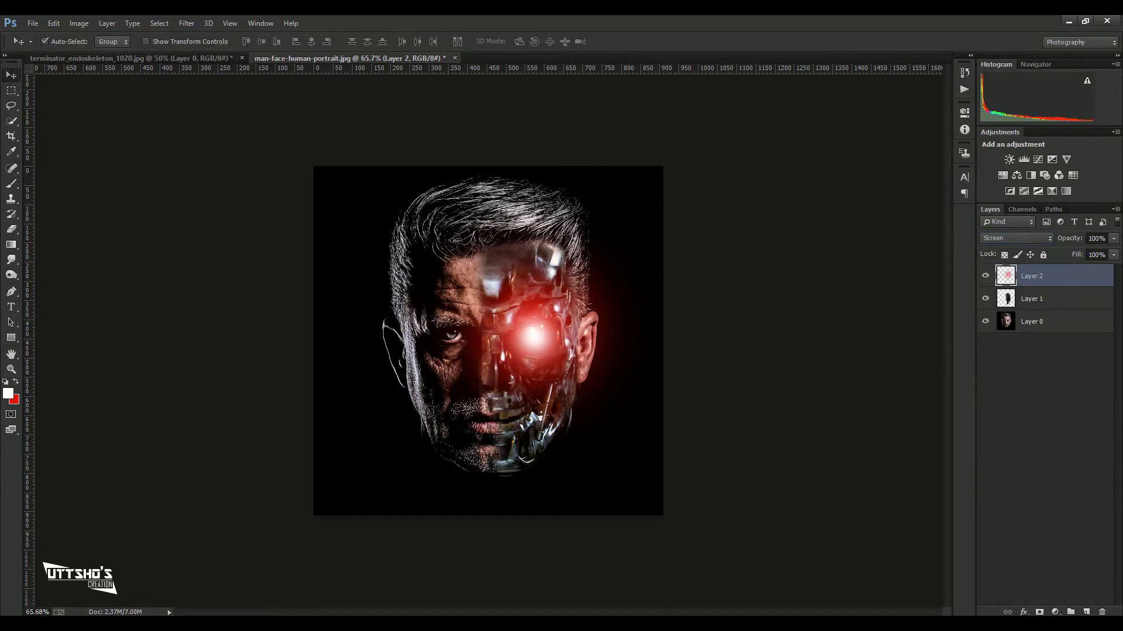
left_click_drag(1114, 241, 1098, 256)
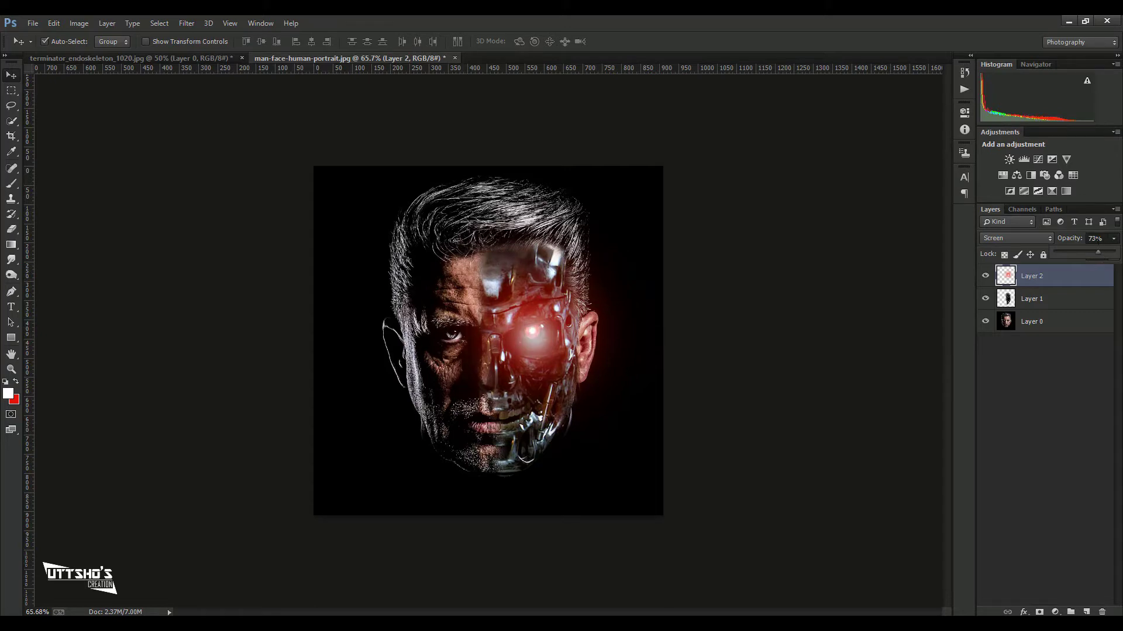
key("Return")
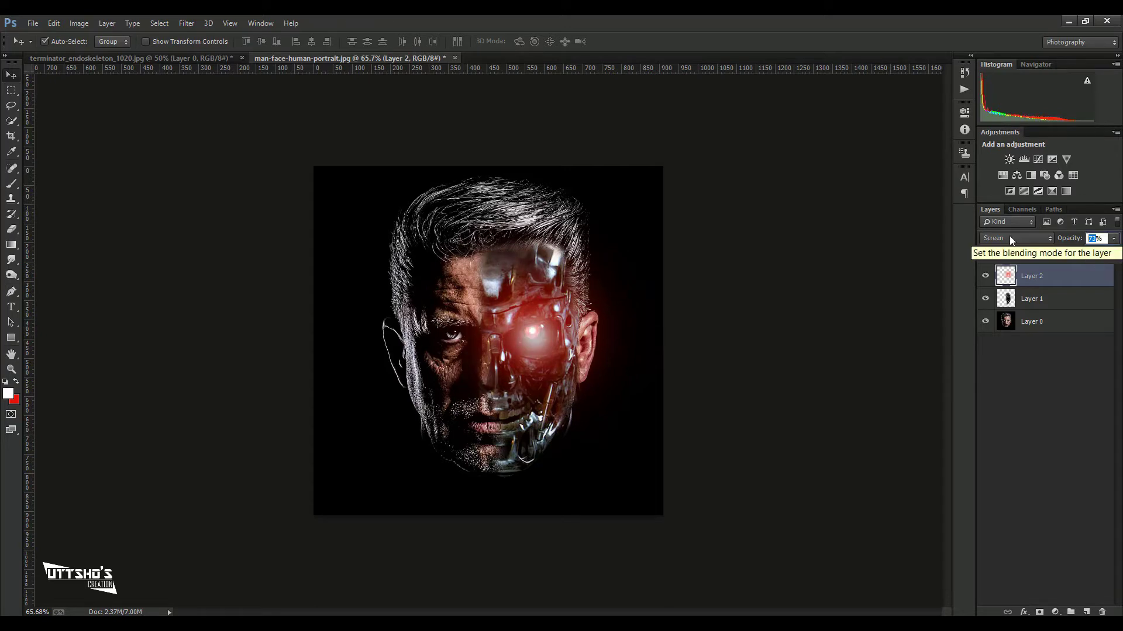
type("75")
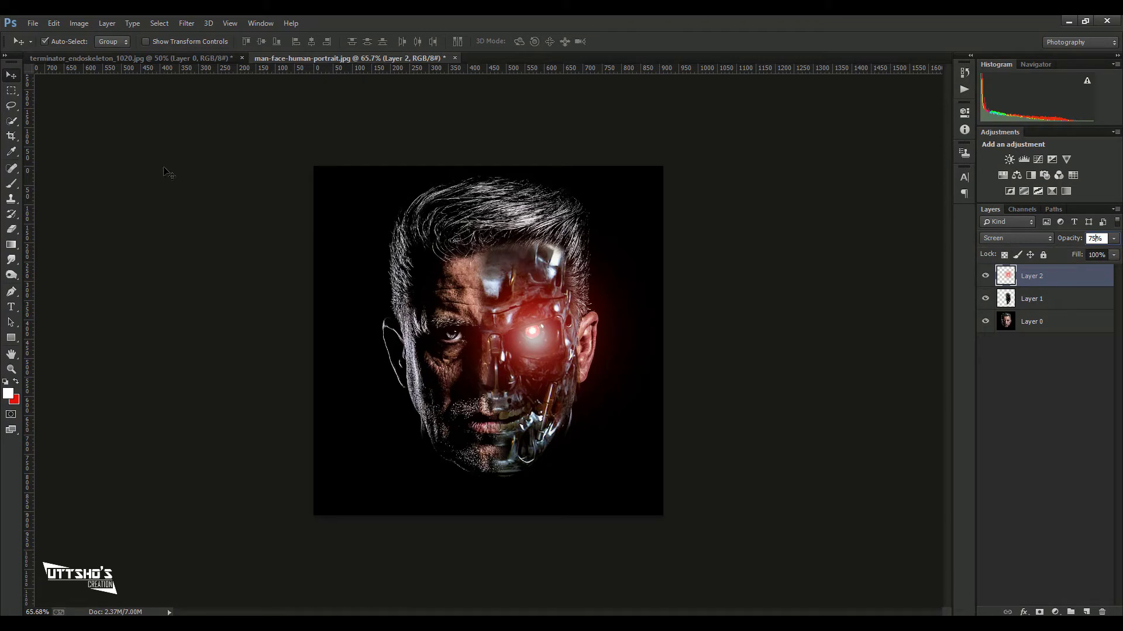
Shrink the red glow to about 49% and centre it on the robot eye.
left_click(1091, 322)
left_click(1078, 279)
key("ctrl+t")
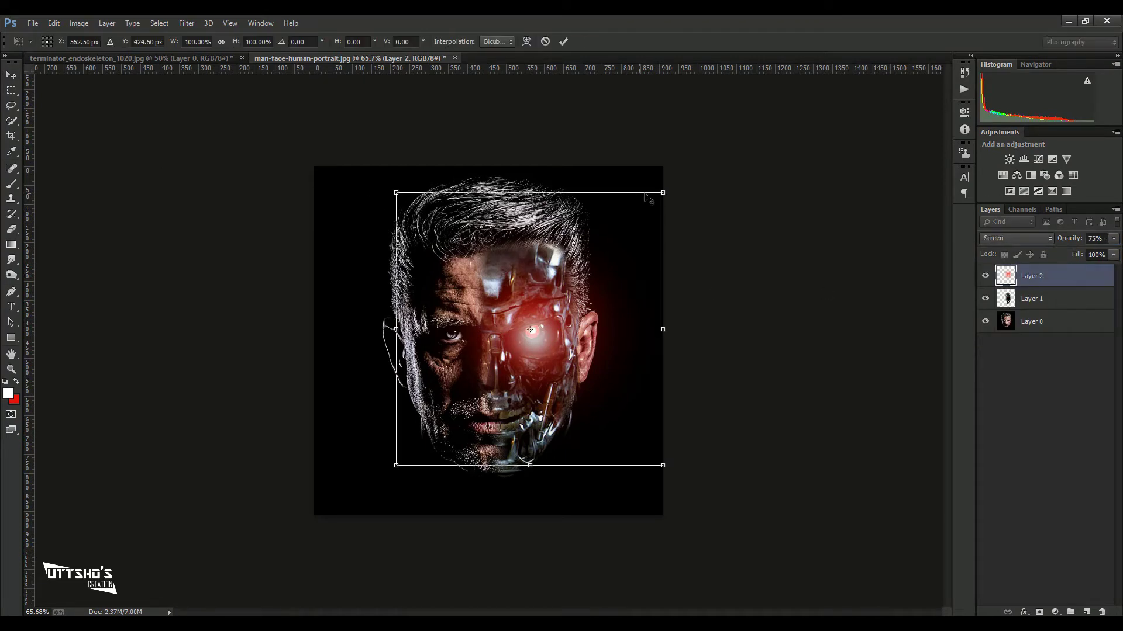
left_click_drag(662, 192, 595, 247)
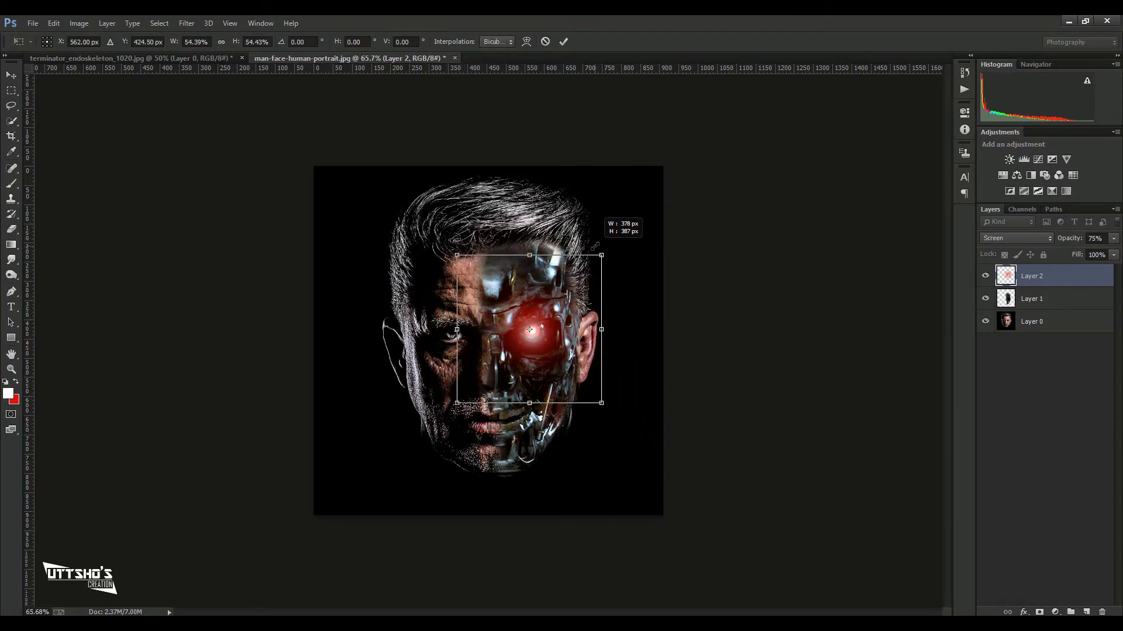
left_click_drag(528, 346, 529, 347)
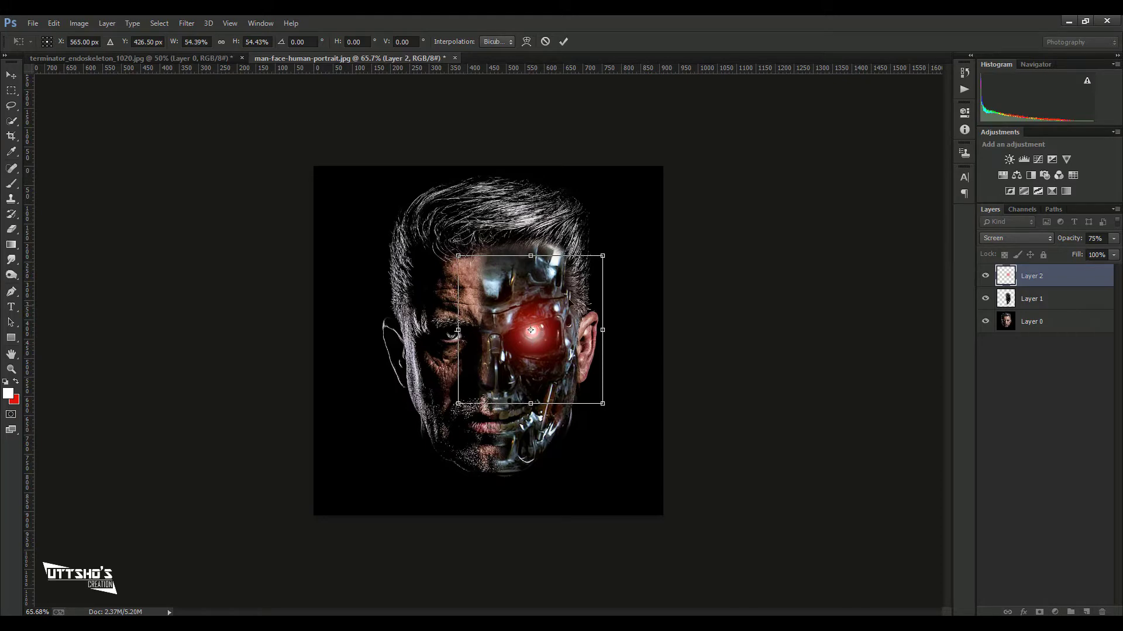
left_click_drag(607, 254, 597, 263)
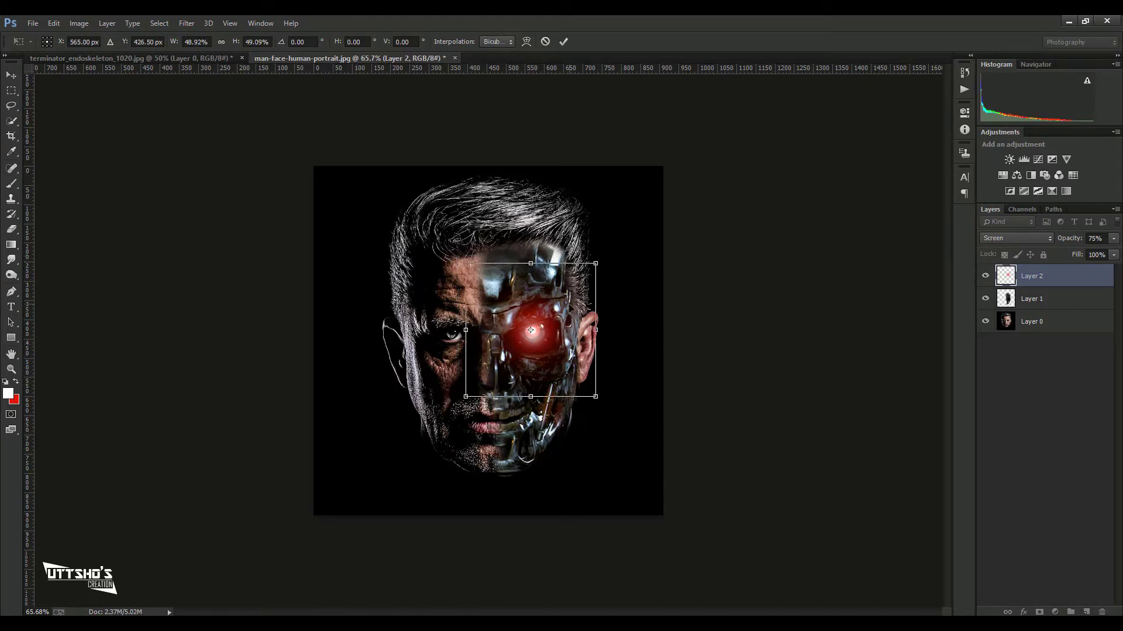
key("Return")
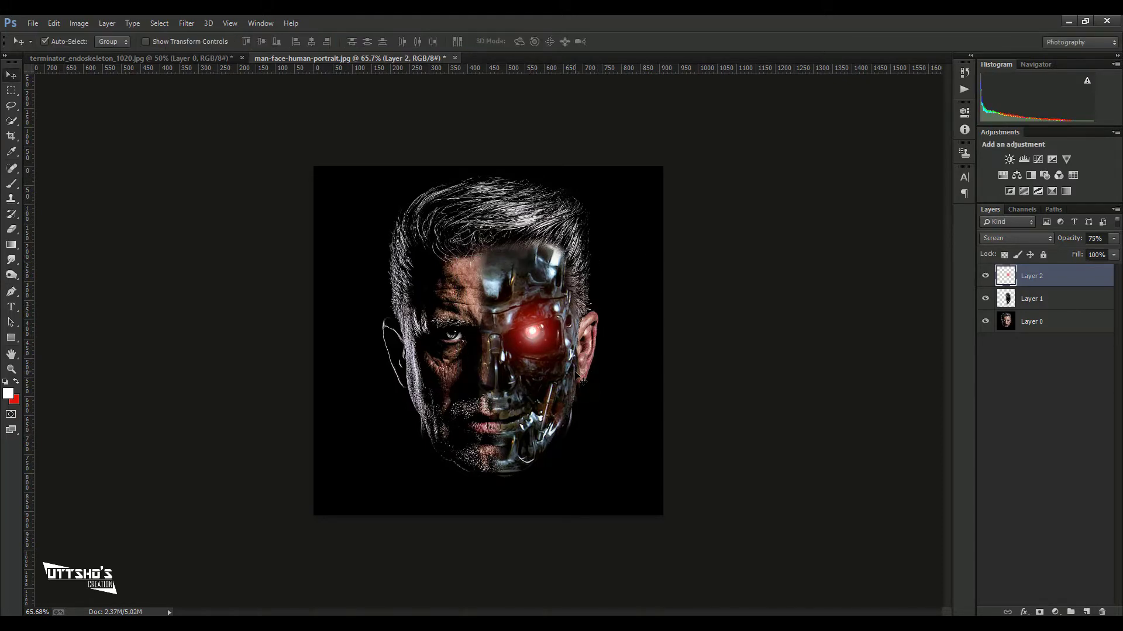
key("ctrl+0")
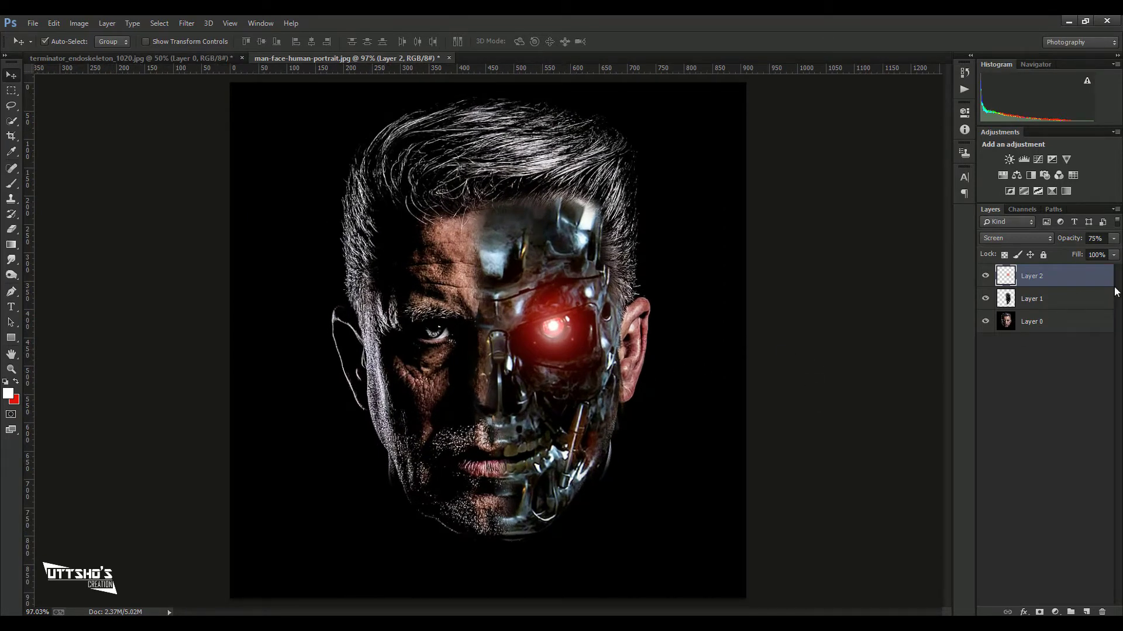
Select all three layers and merge them into one.
left_click(1054, 303, "shift")
left_click(1051, 325, "shift")
right_click(1052, 324)
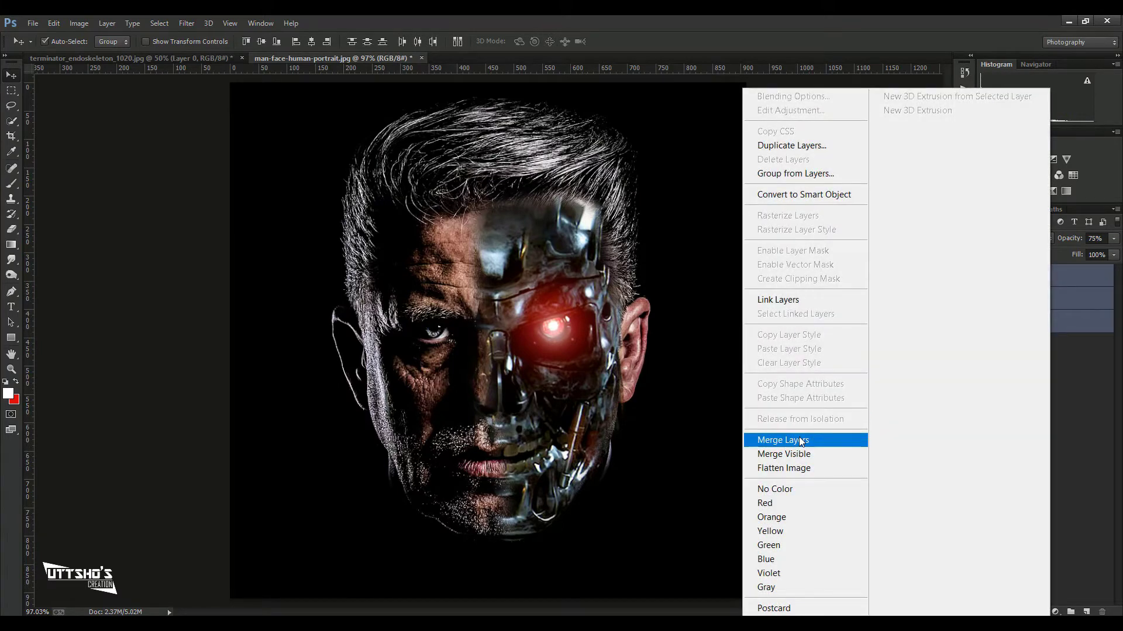
left_click(799, 440)
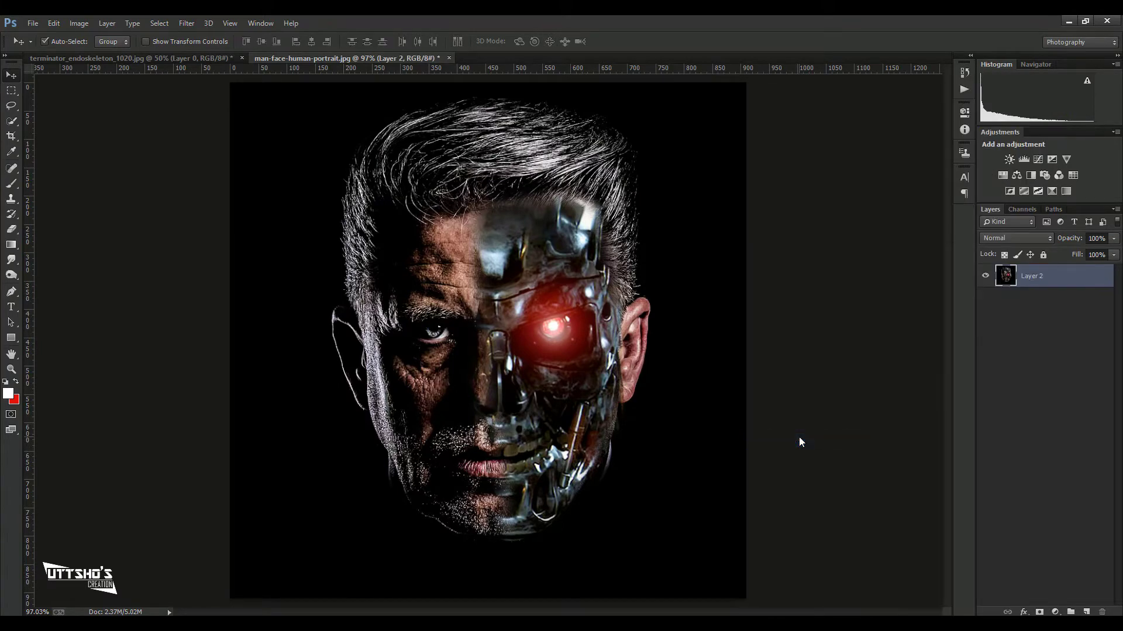
Add a Color Lookup adjustment layer with the 2Strip.look preset.
left_click(1055, 611)
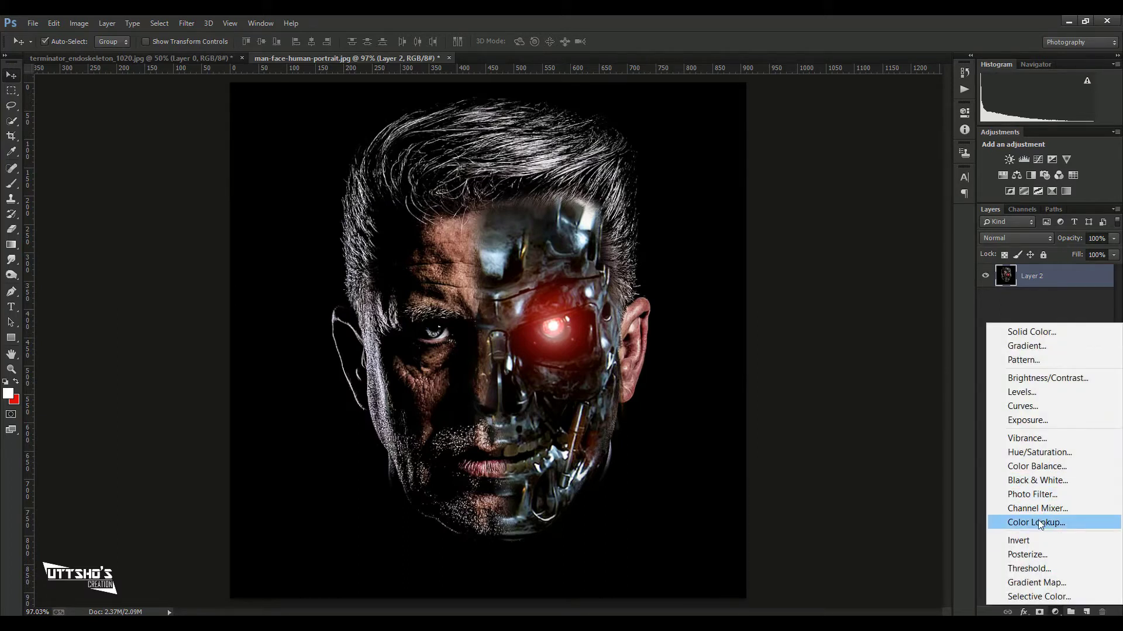
left_click(1037, 523)
left_click(896, 142)
left_click(900, 167)
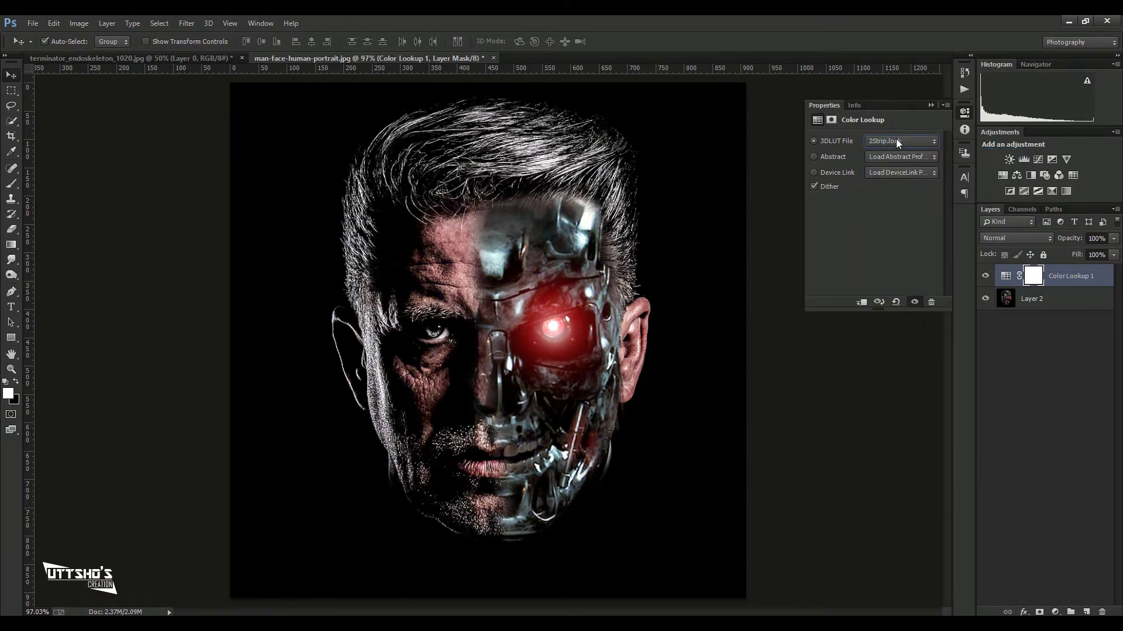
Step through the 3DLUT presets to the Kodak 5205 Fuji 3510 film look.
key("Down")
key("Down")
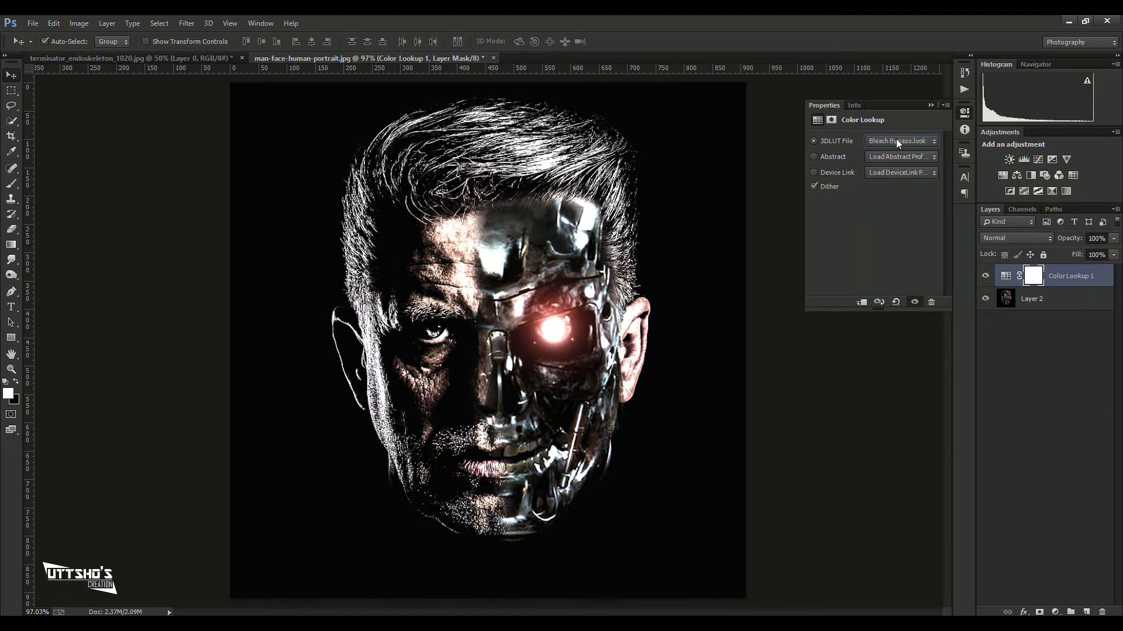
key("Down")
key("Down")
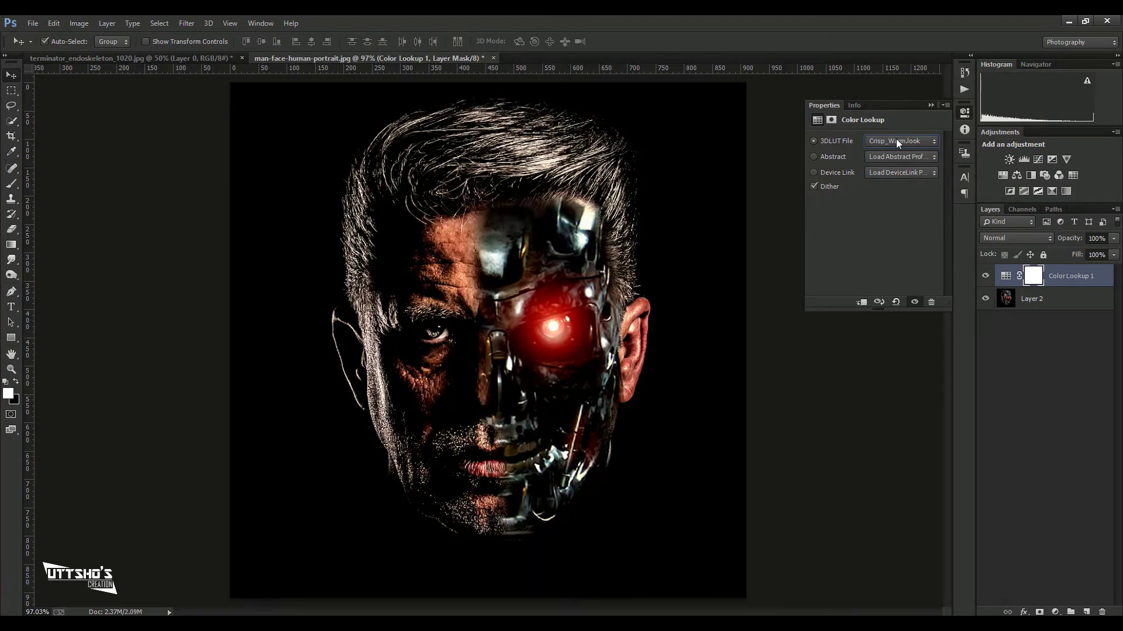
key("Down")
key("Down")
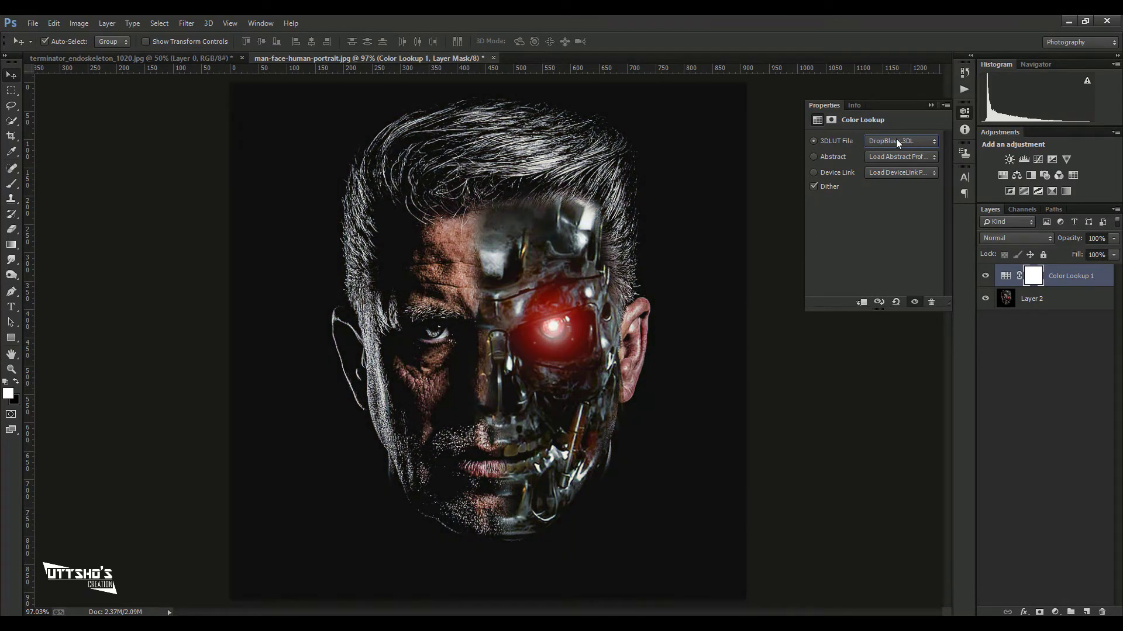
key("Down")
key("Down")
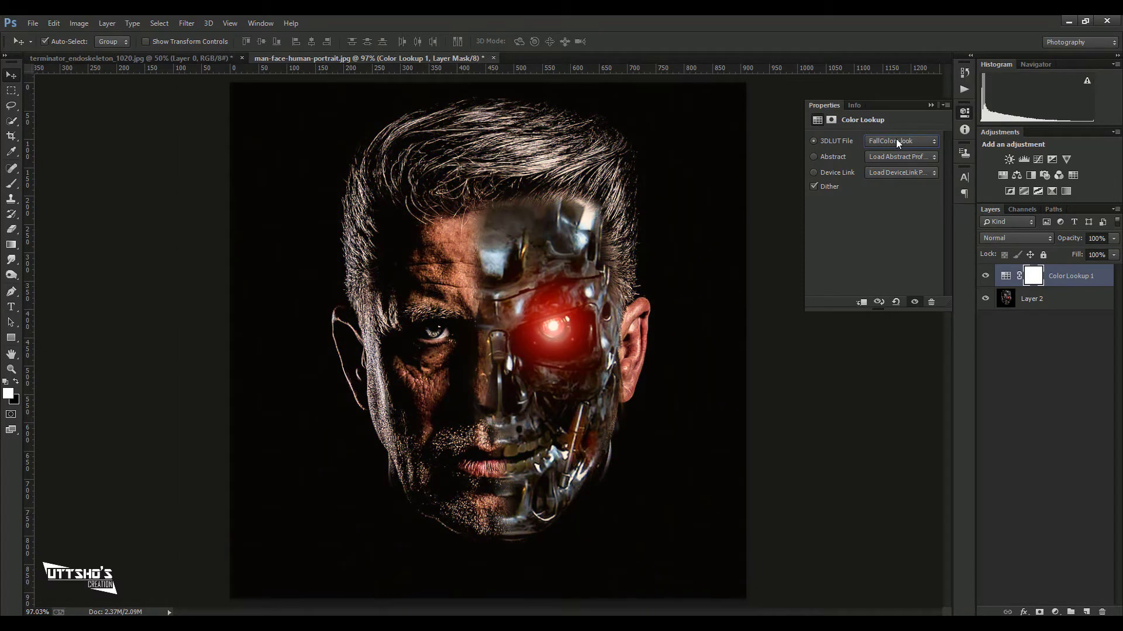
key("Down")
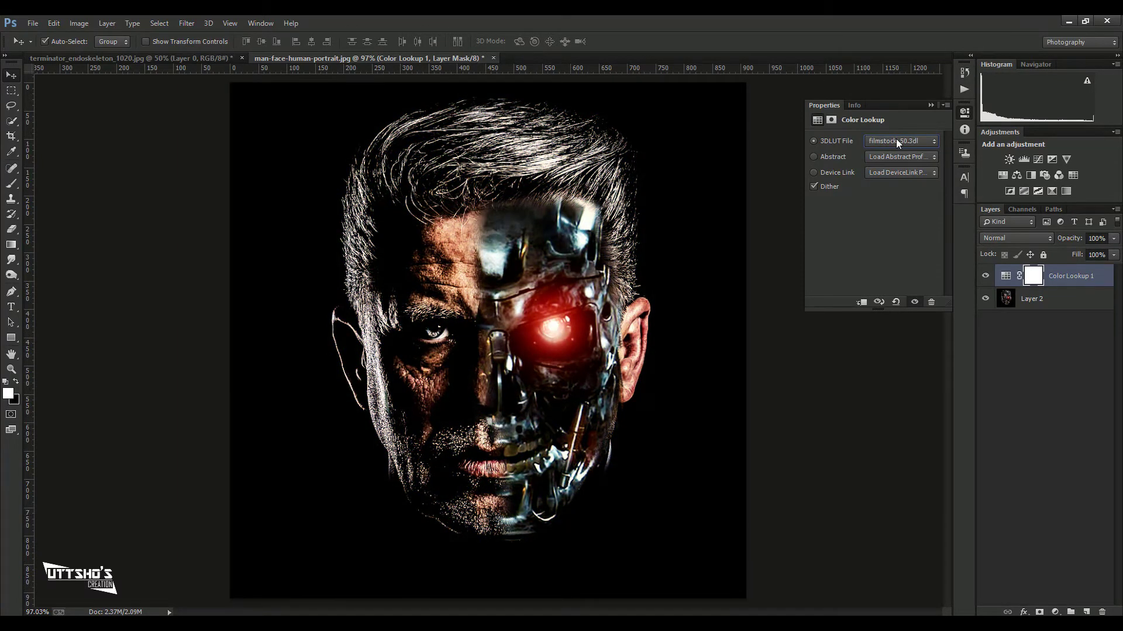
key("Down")
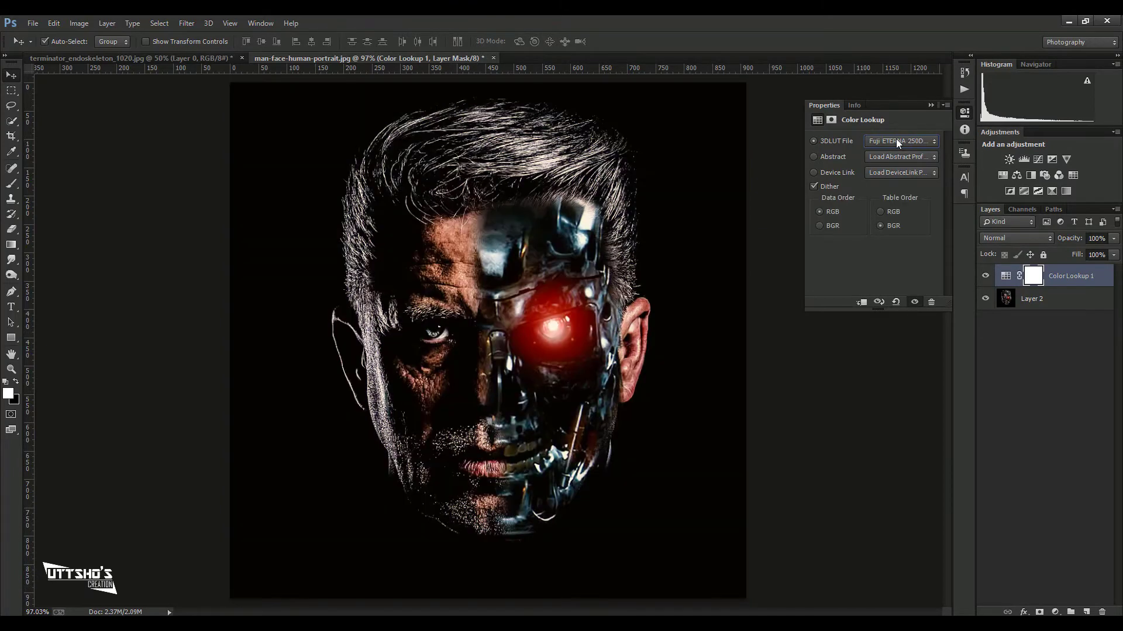
key("Down")
key("Down")
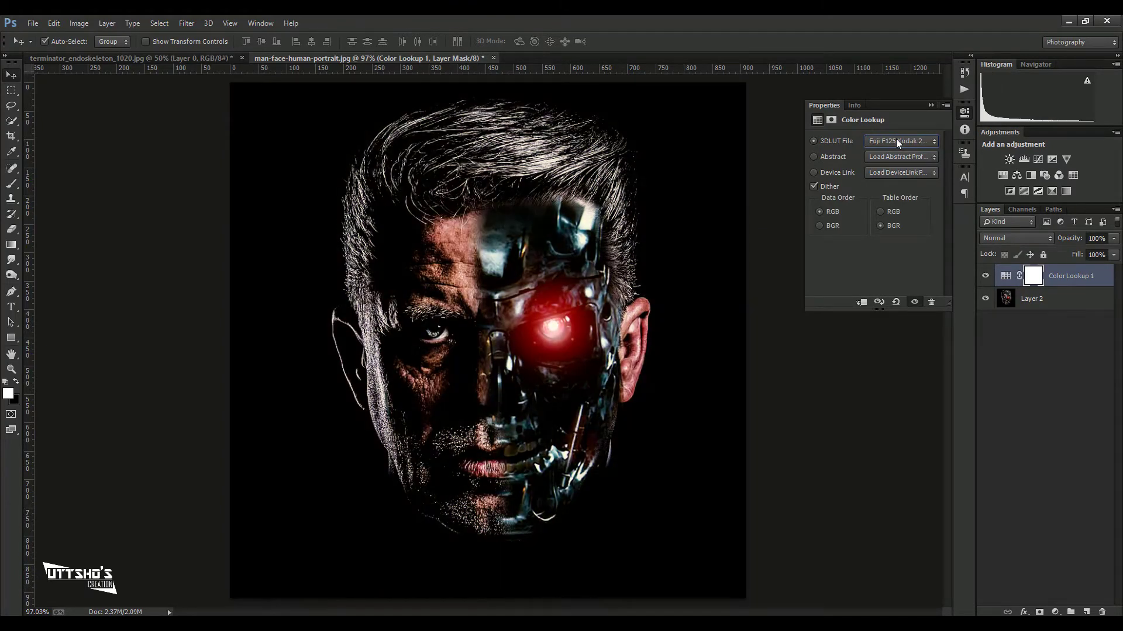
key("Down")
key("Down")
key("Down")
key("Down")
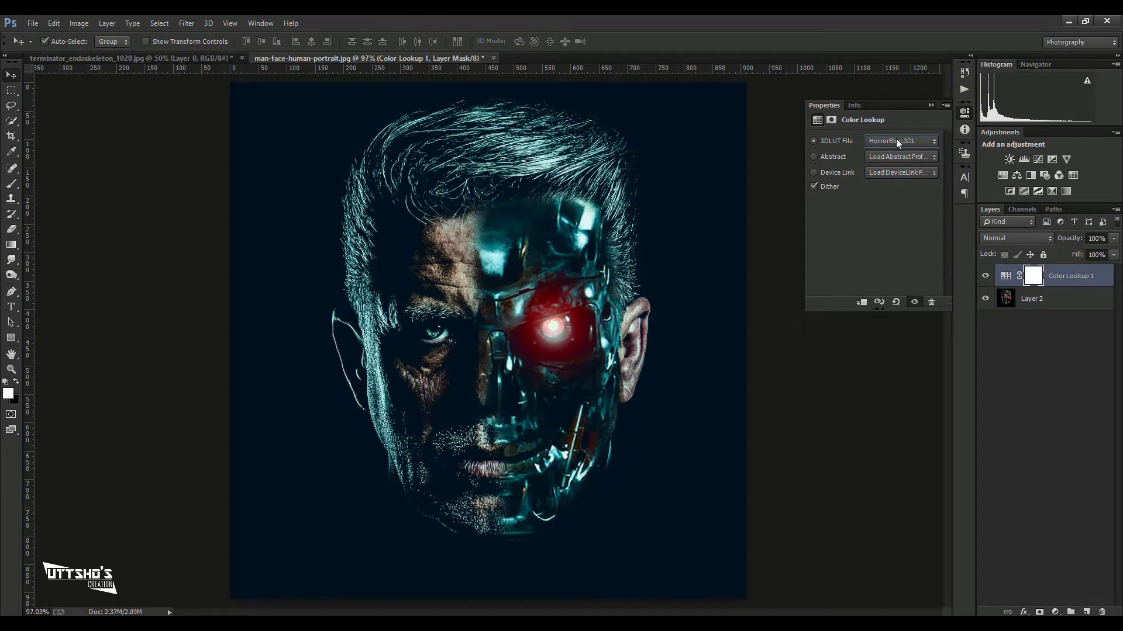
key("Down")
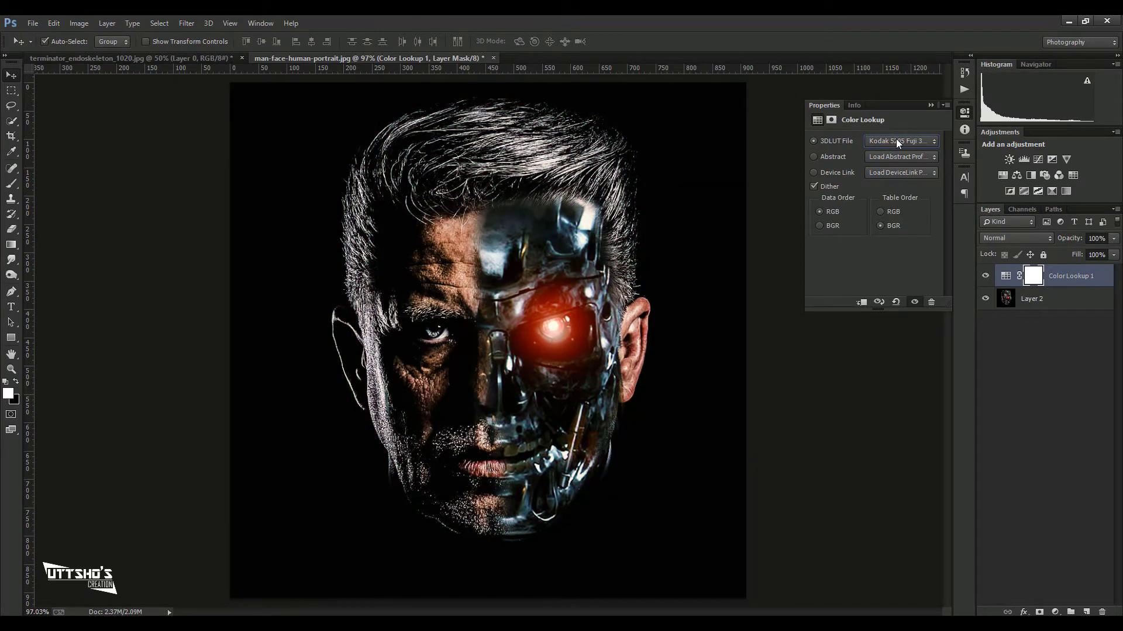
Lower the colour lookup layer's opacity to about 40%.
left_click(1113, 238)
left_click_drag(1114, 253, 1081, 256)
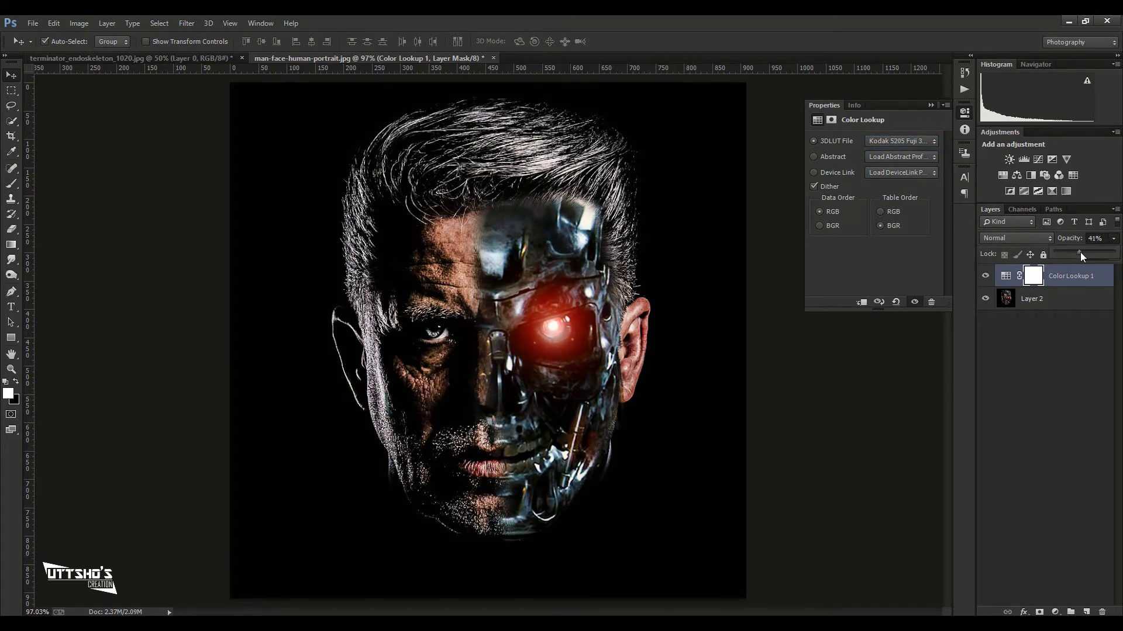
key("Return")
Set the colour grade to 50% opacity and merge it into the portrait layer.
type("50")
key("Return")
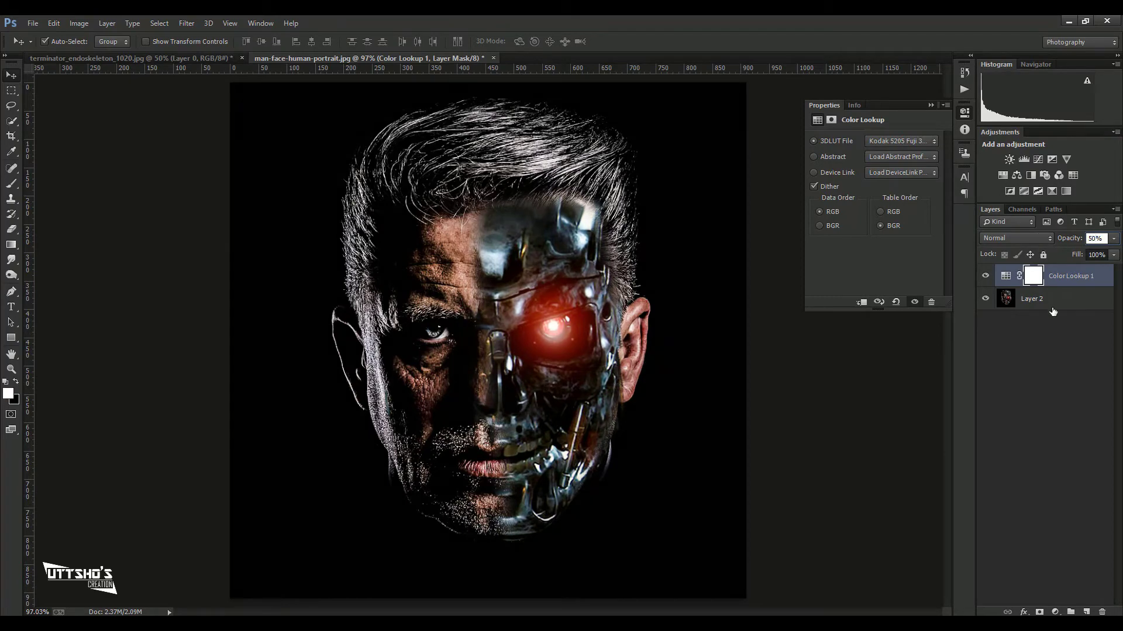
left_click(1053, 312, "shift")
right_click(1053, 310)
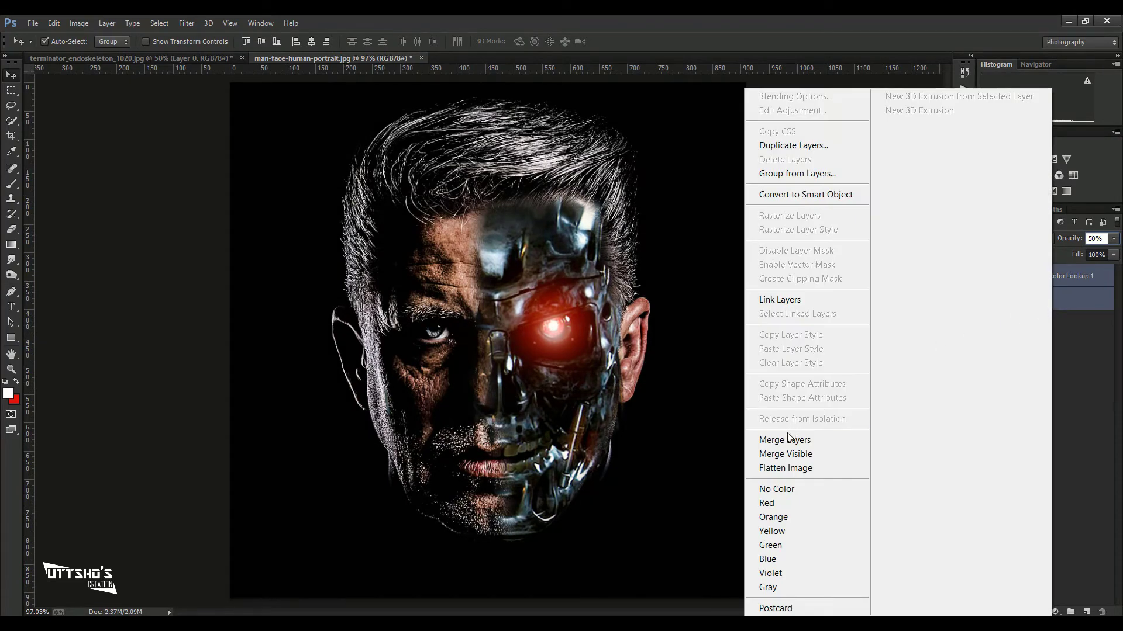
left_click(786, 440)
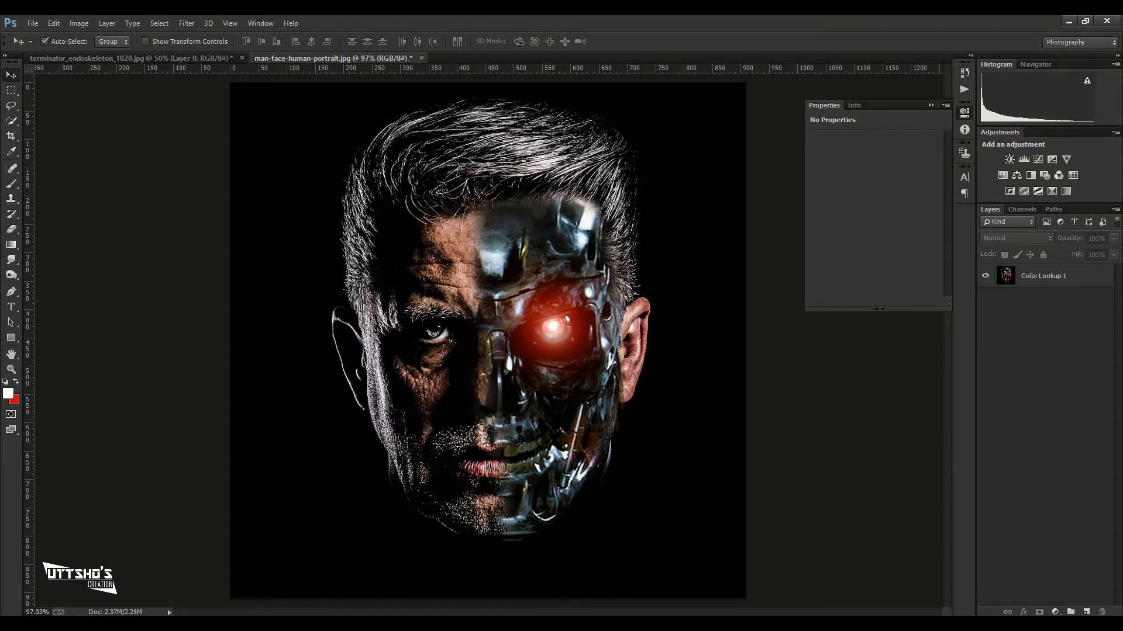
Try an empty layer with a red brush, then reset colours and discard the layer.
left_click(1087, 611)
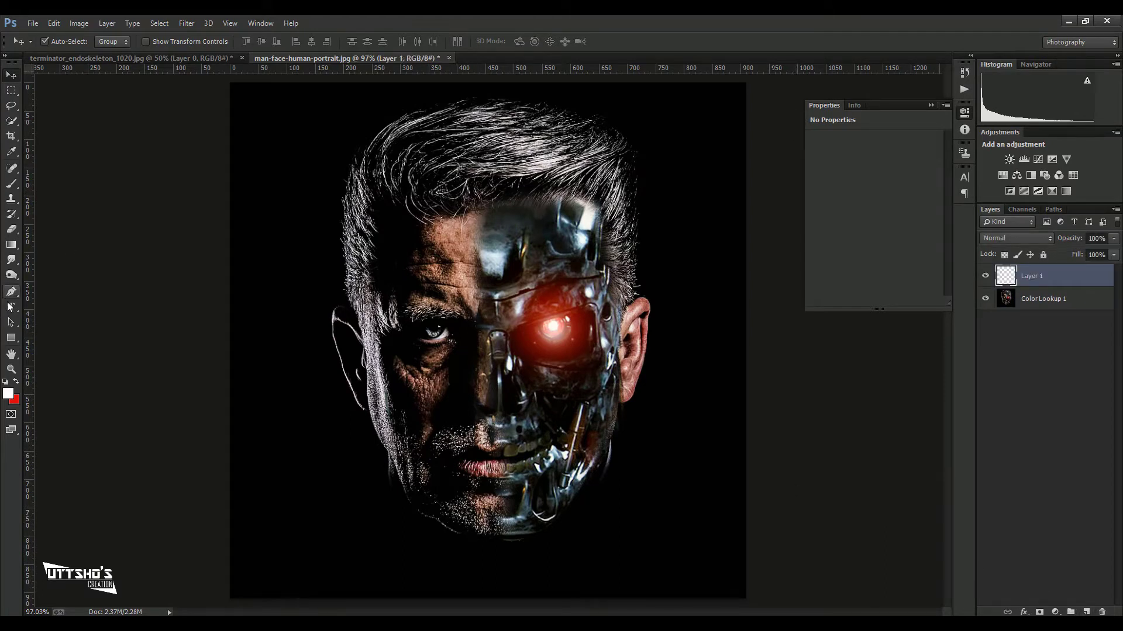
left_click(11, 184)
left_click(16, 382)
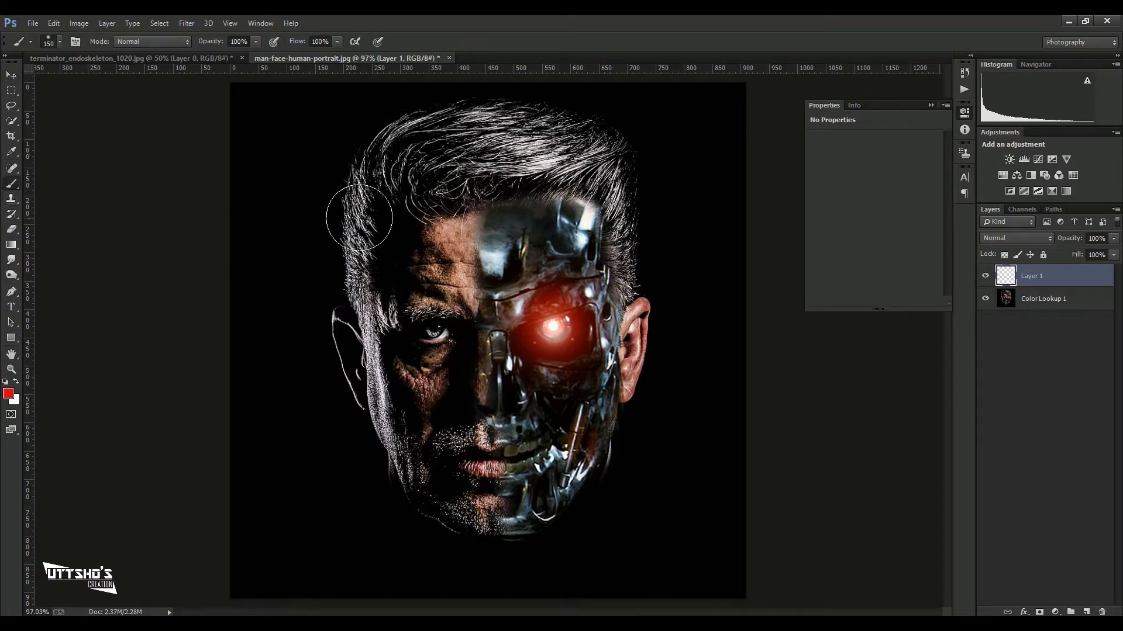
key("d")
key("v")
key("Delete")
left_click(11, 135)
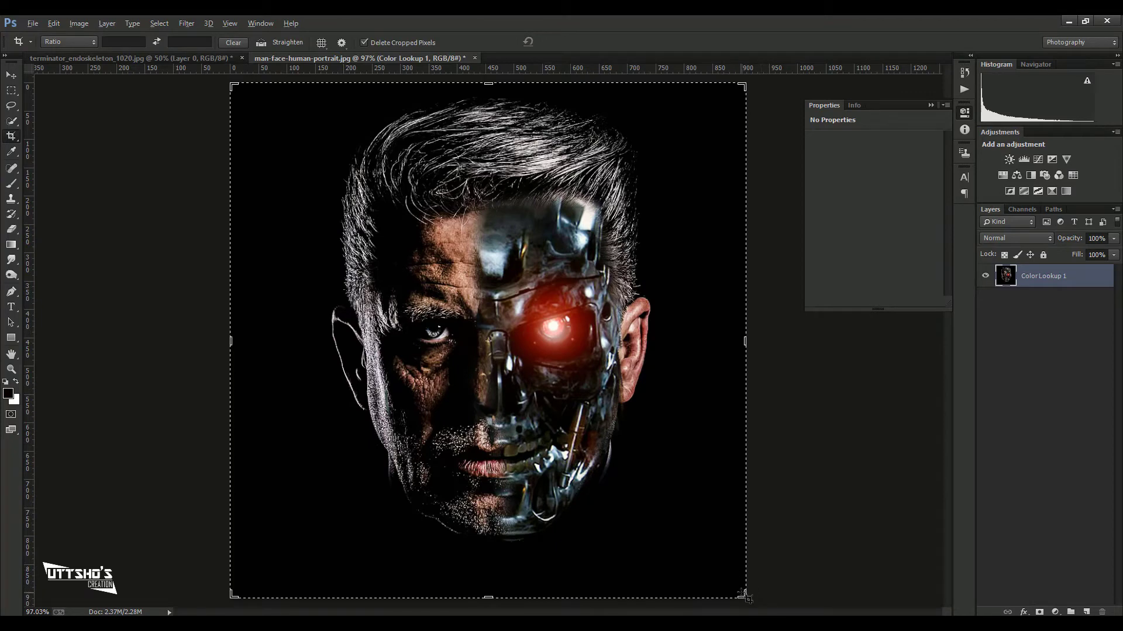
Adjust the crop boundary and commit the crop.
left_click_drag(746, 599, 809, 583)
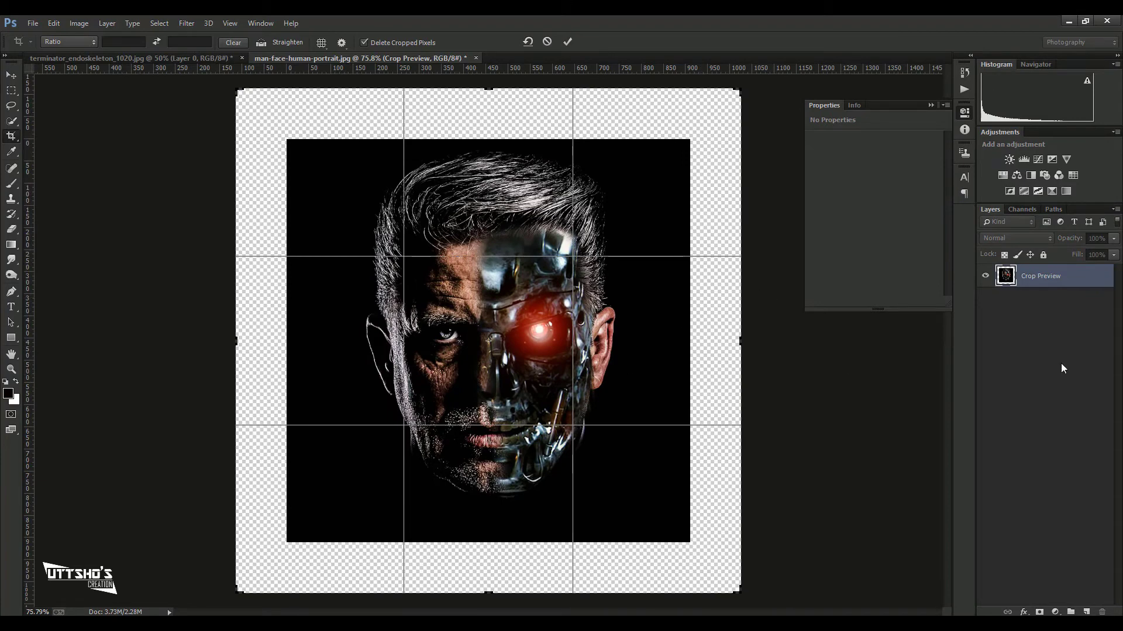
key("Return")
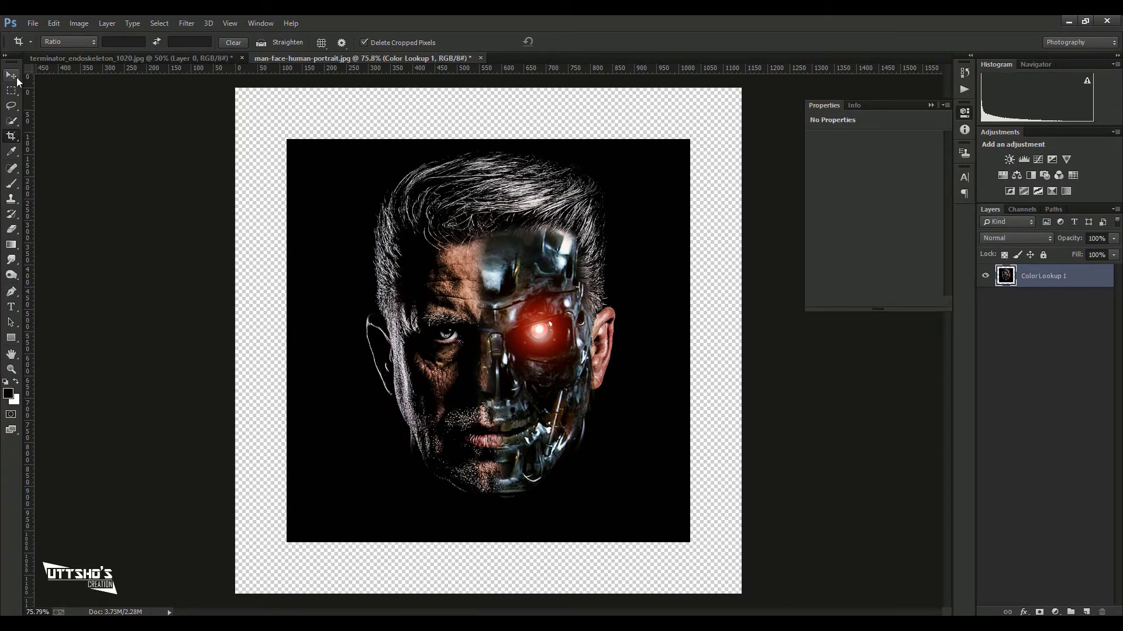
left_click(16, 77)
Add a near-black Solid Color fill layer below Color Lookup 1.
left_click(1055, 612)
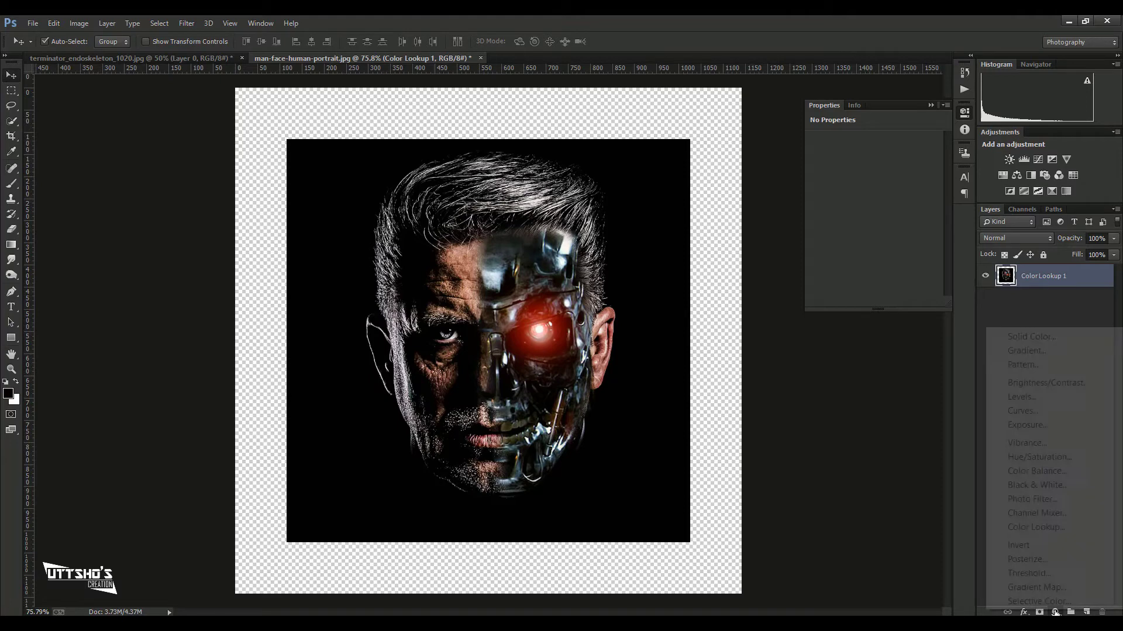
left_click(989, 335)
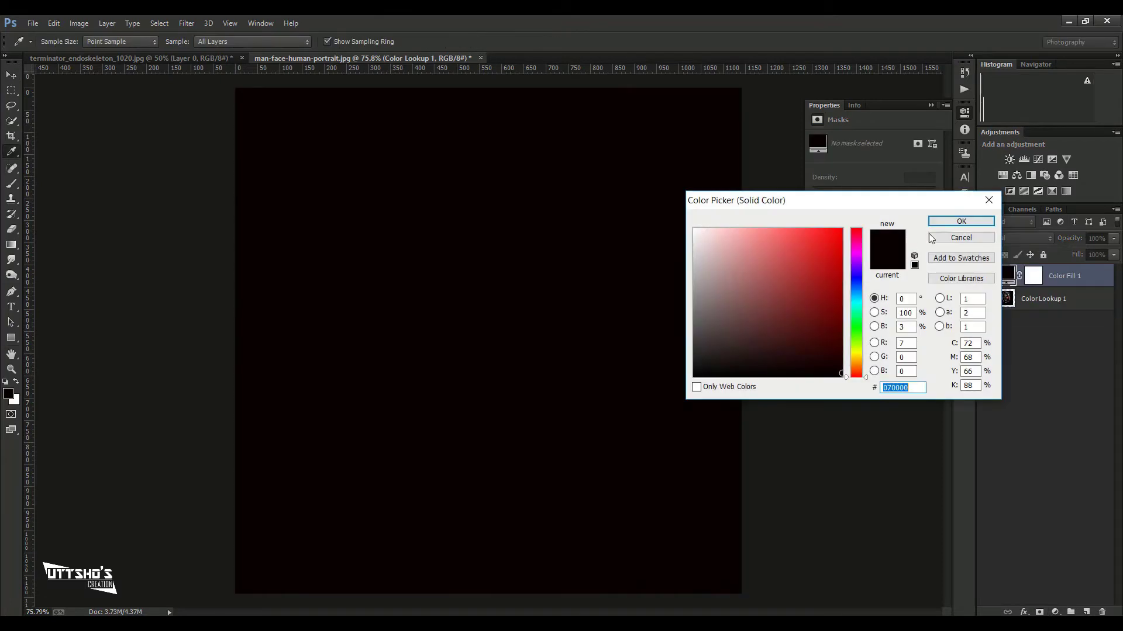
key("Return")
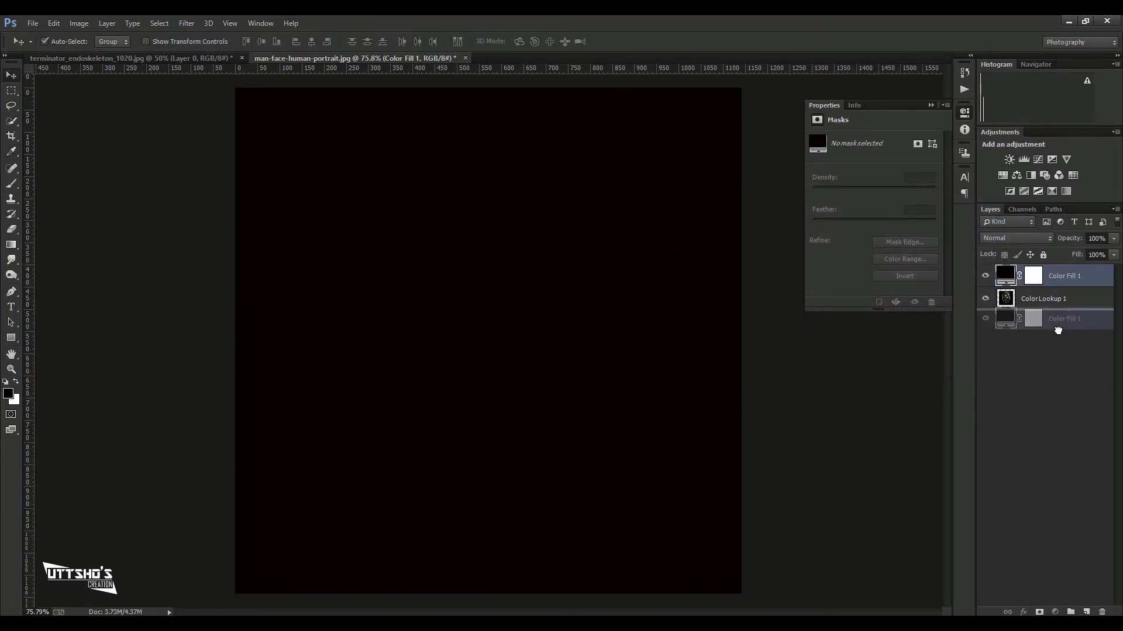
left_click_drag(1052, 275, 1059, 328)
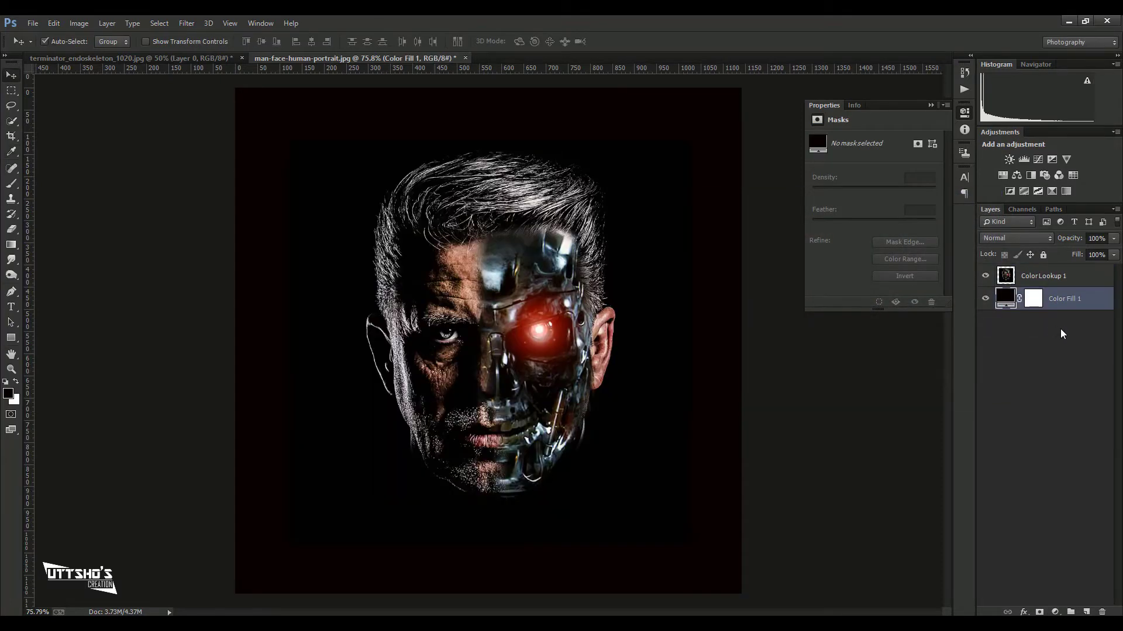
double_click(1005, 296)
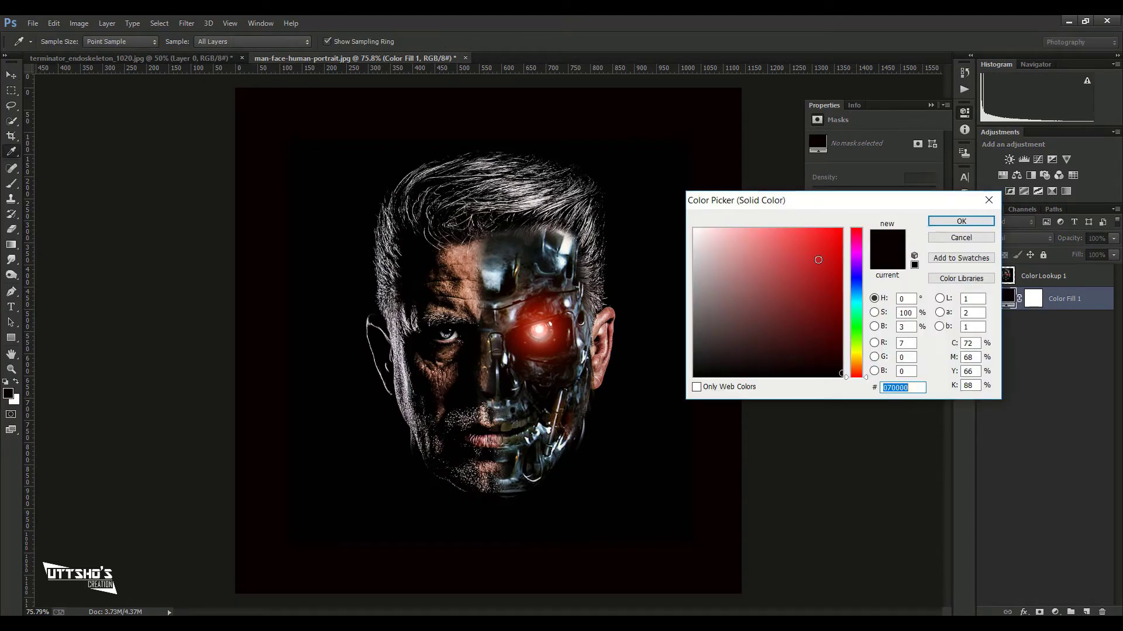
left_click(858, 252)
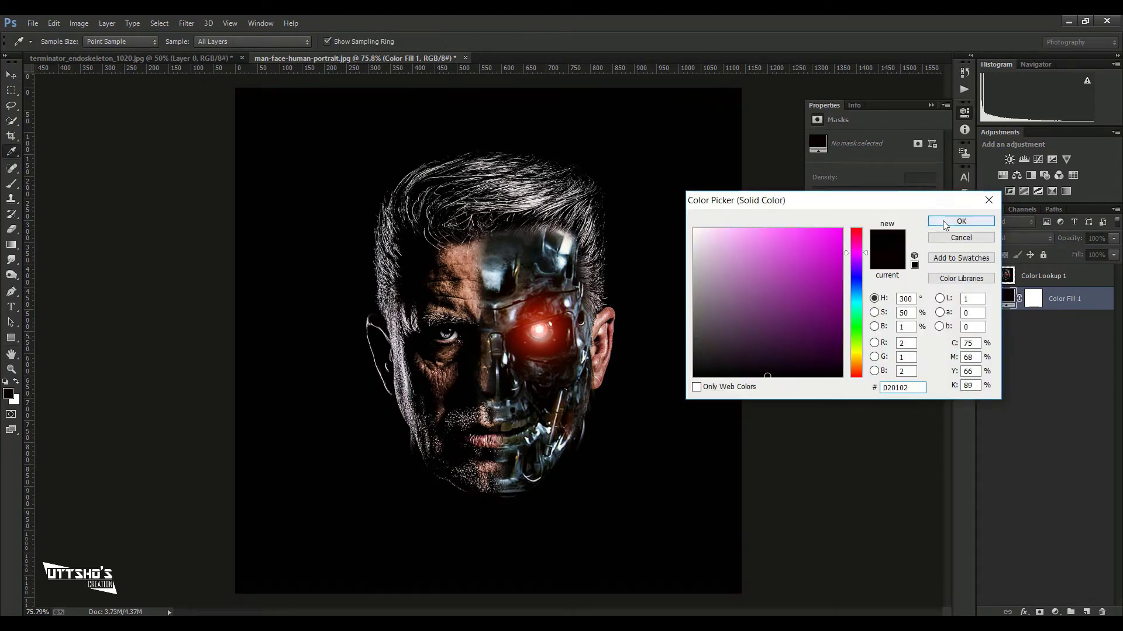
left_click(942, 221)
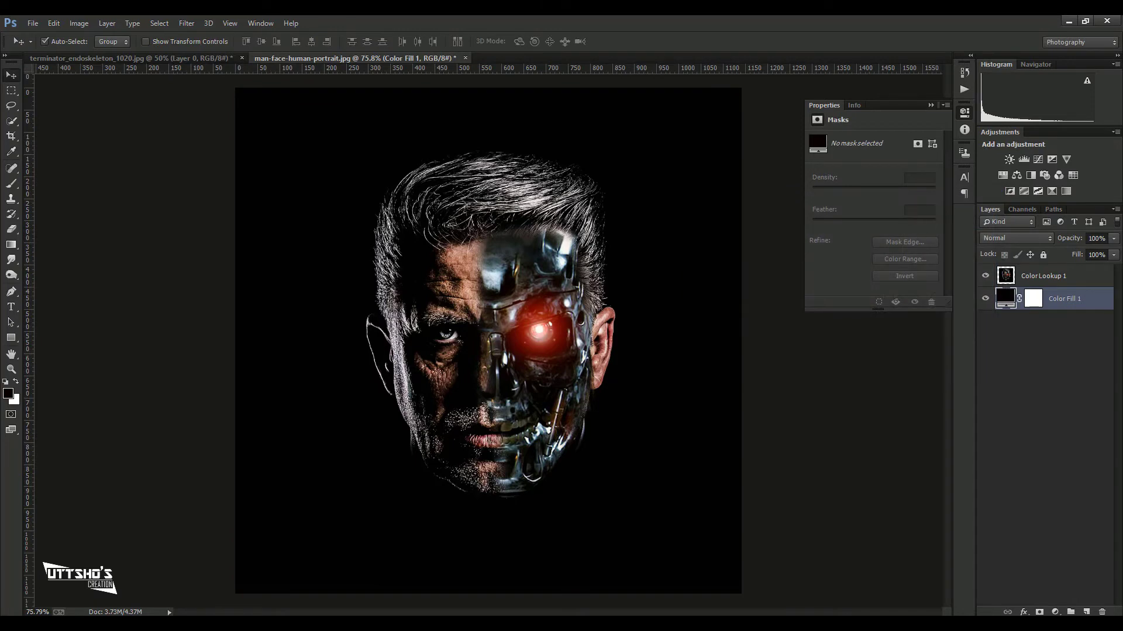
Merge the fill into Color Lookup 1 and add an empty layer above.
left_click(1079, 283, "shift")
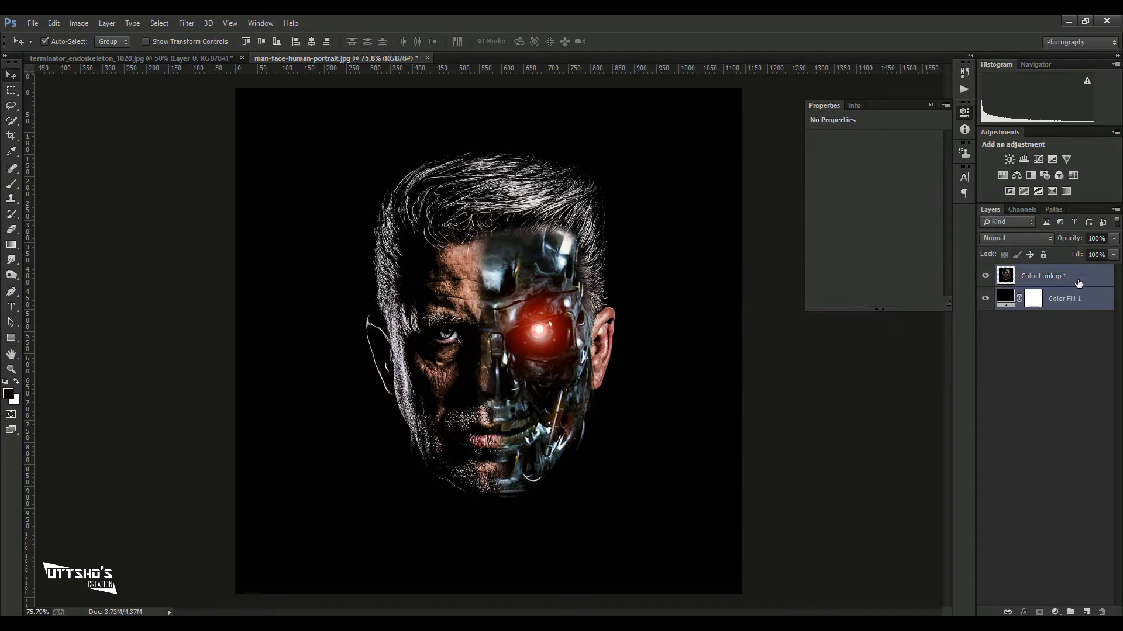
right_click(1075, 301)
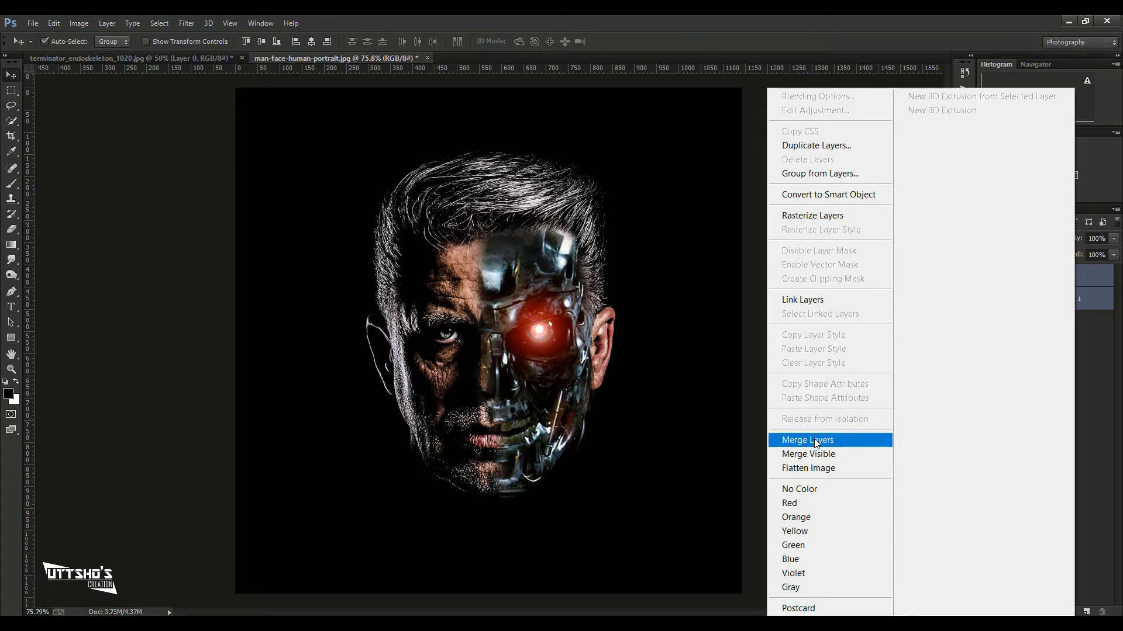
left_click(852, 447)
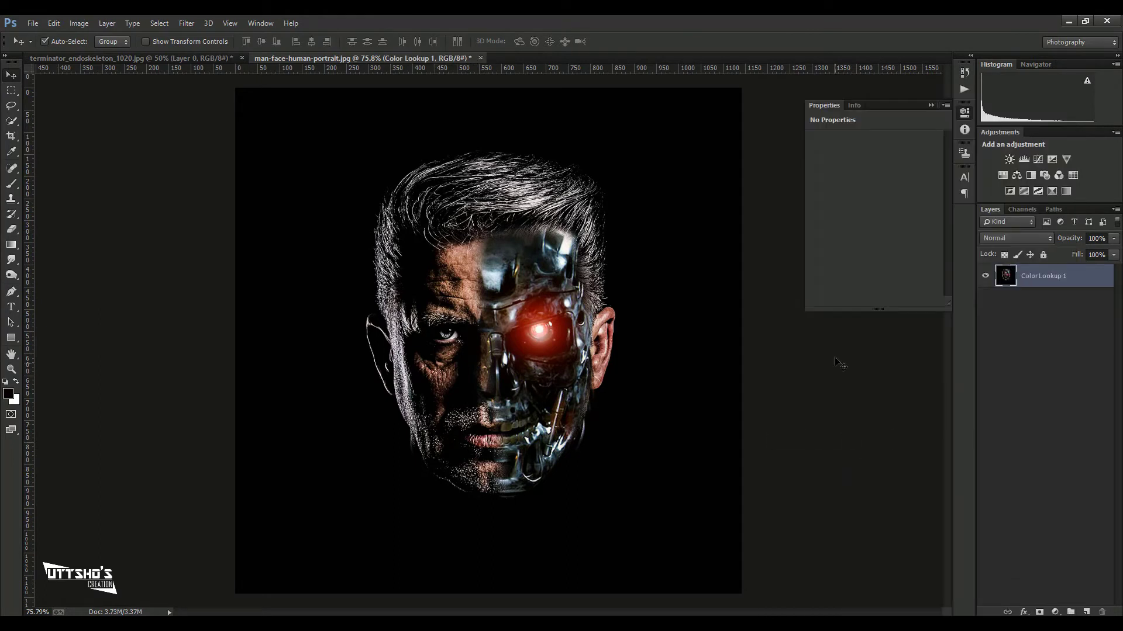
left_click(1083, 612)
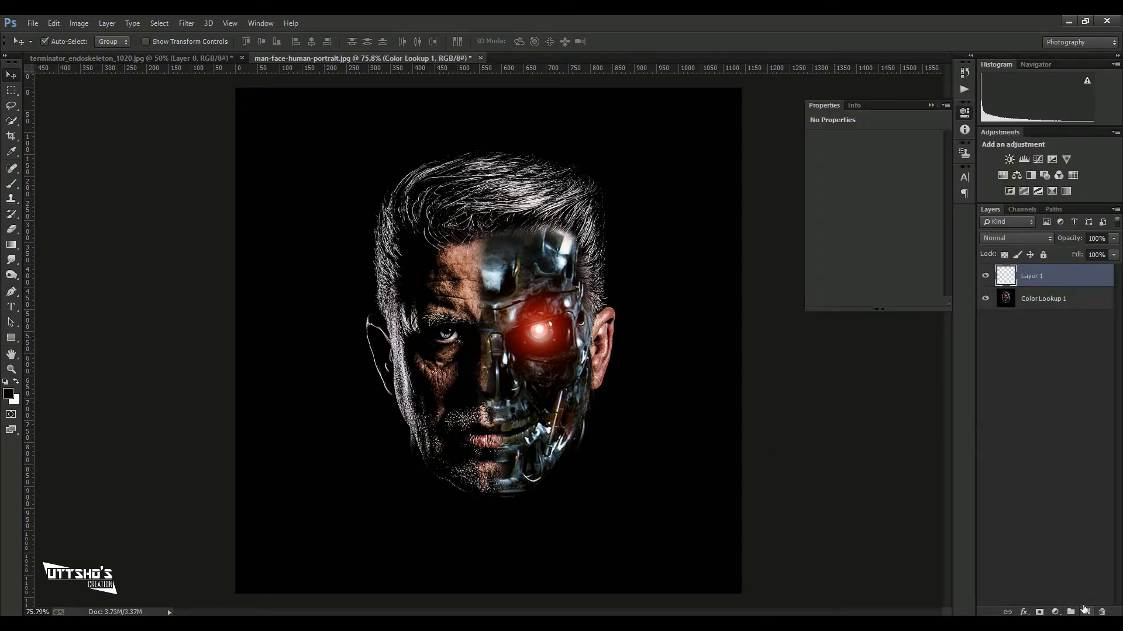
Paint a large soft dab of ff0000 red over the face on the empty layer.
left_click(9, 395)
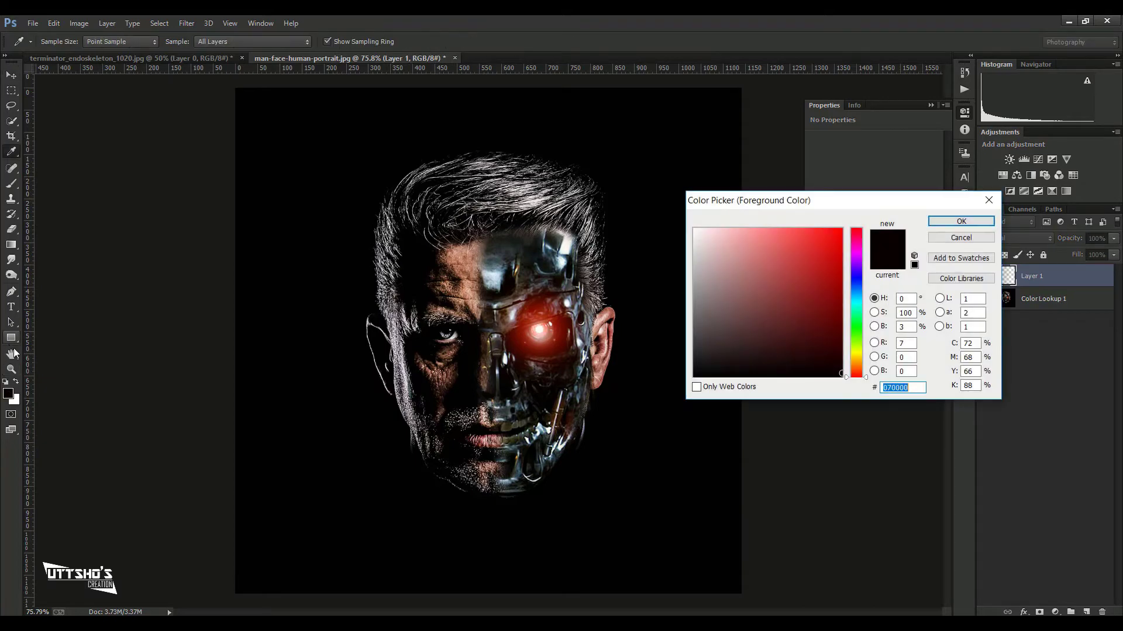
type("ff0000")
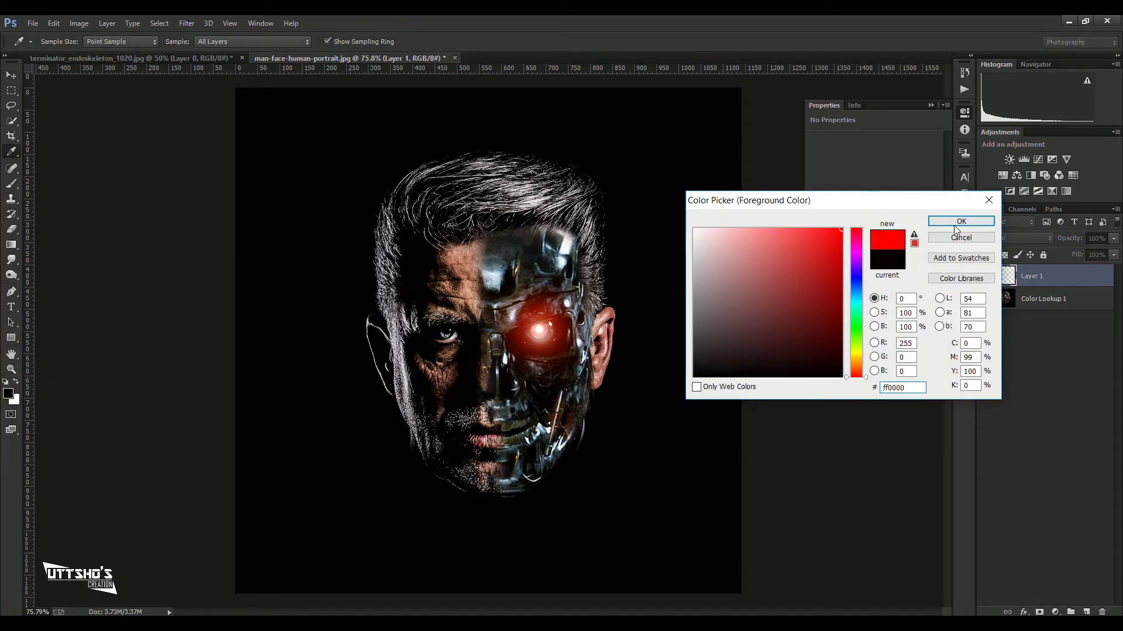
left_click(961, 221)
left_click(11, 183)
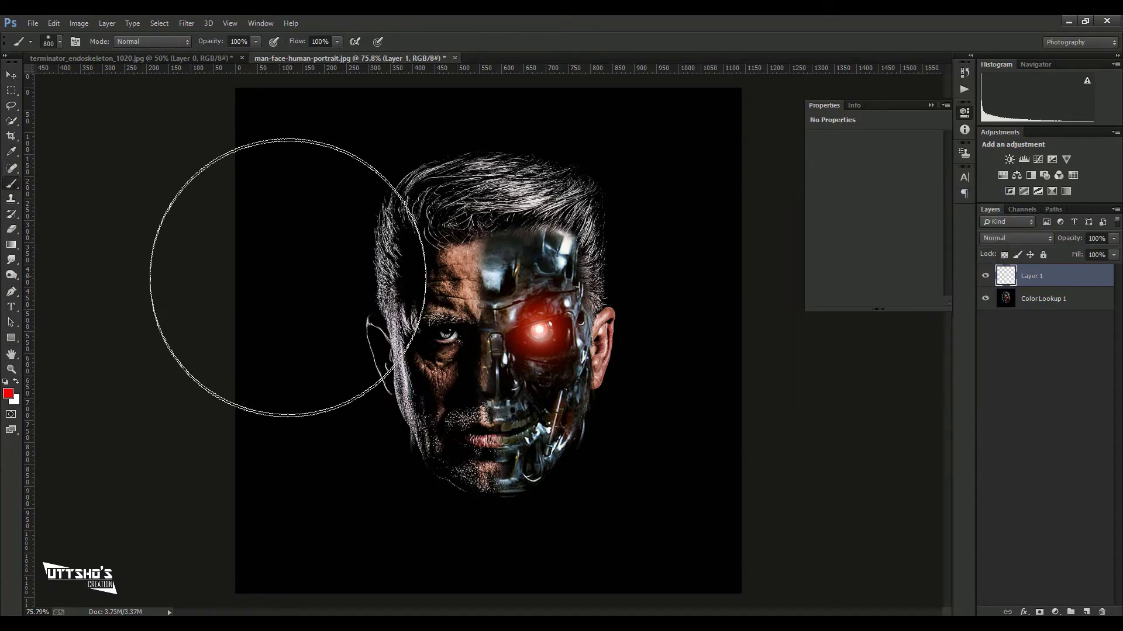
left_click(494, 336)
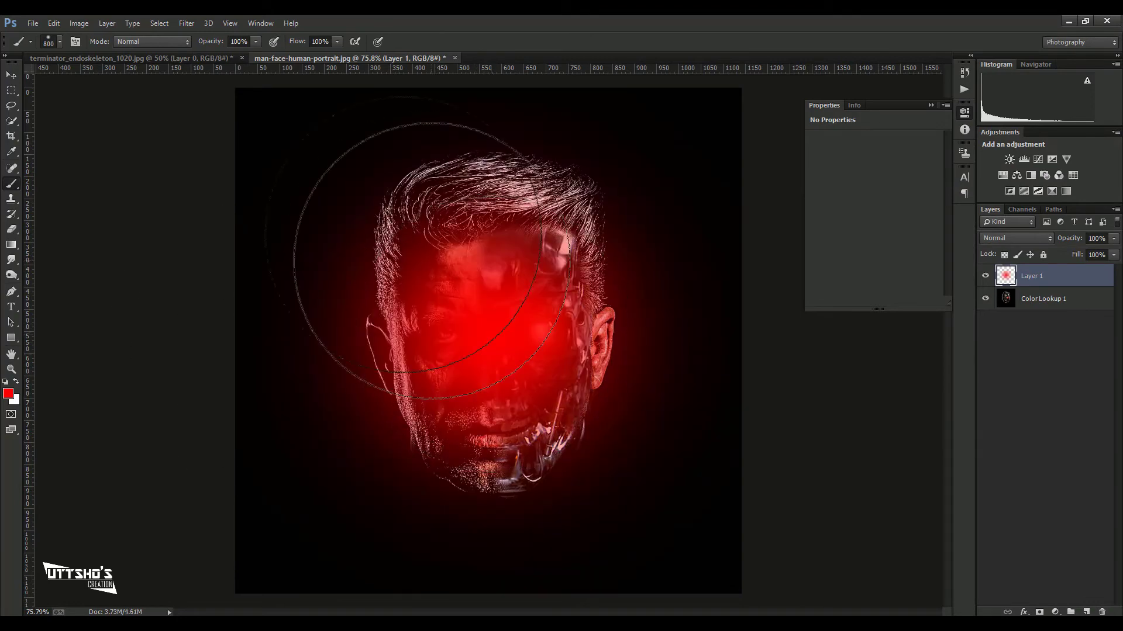
Move the glow left, scale it to about 145%, and duplicate it to the right.
left_click(12, 75)
left_click_drag(492, 301, 244, 309)
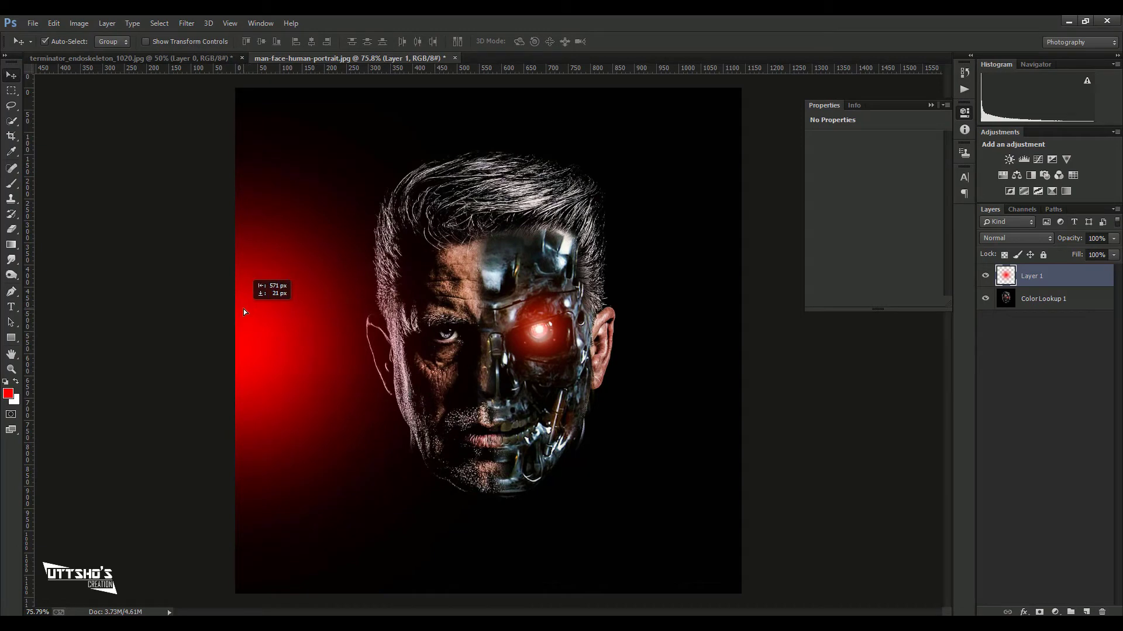
key("ctrl+t")
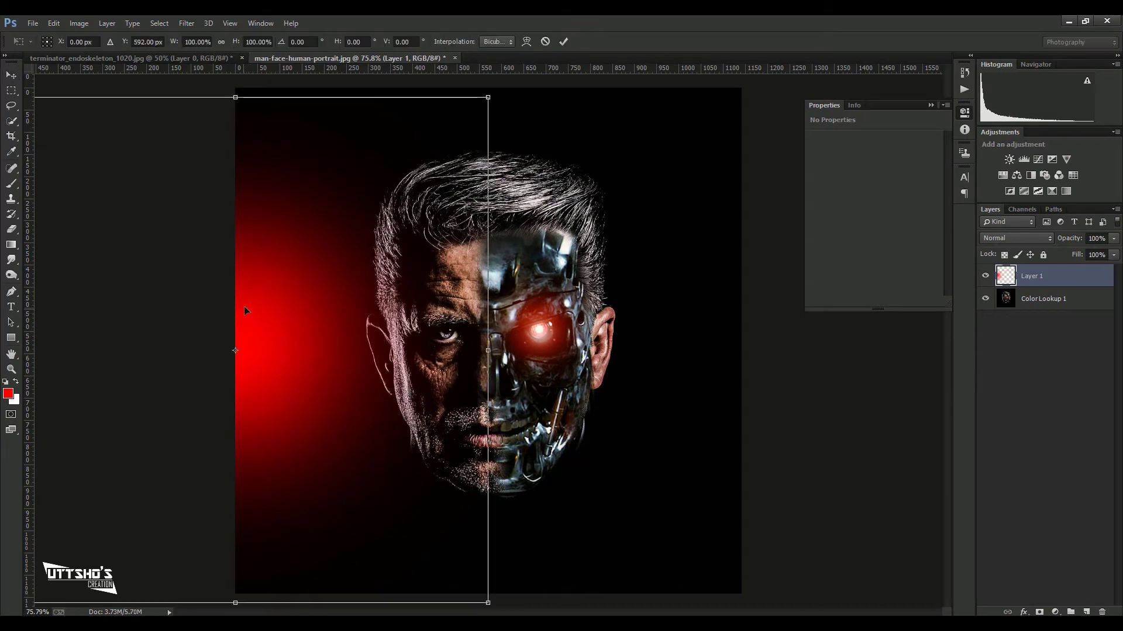
left_click_drag(488, 97, 600, 95)
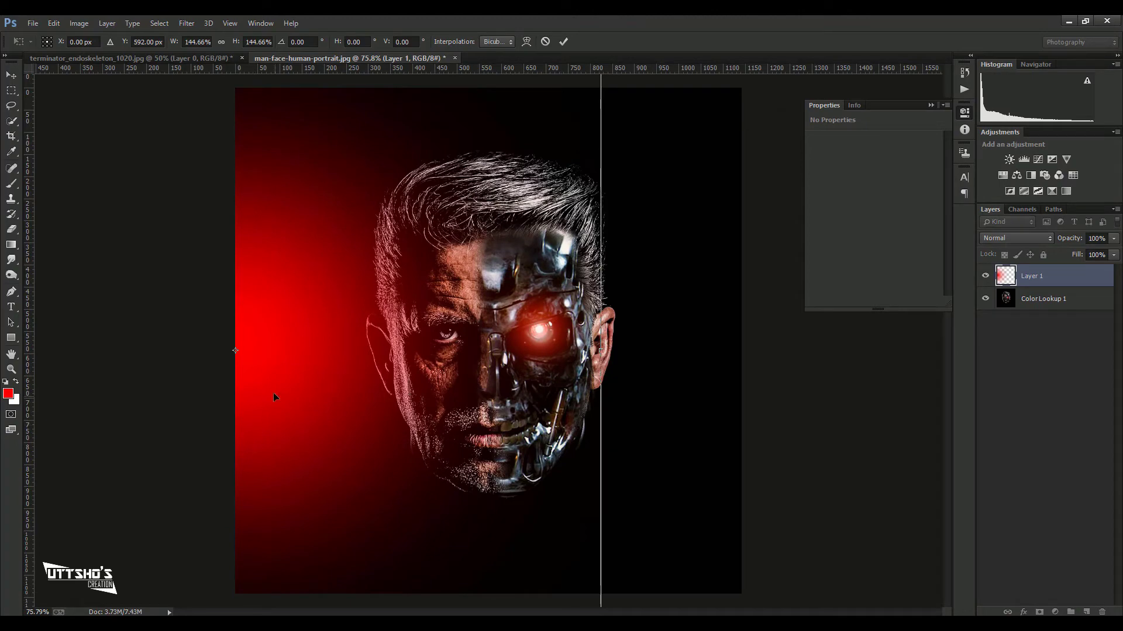
key("Return")
left_click_drag(292, 304, 752, 294)
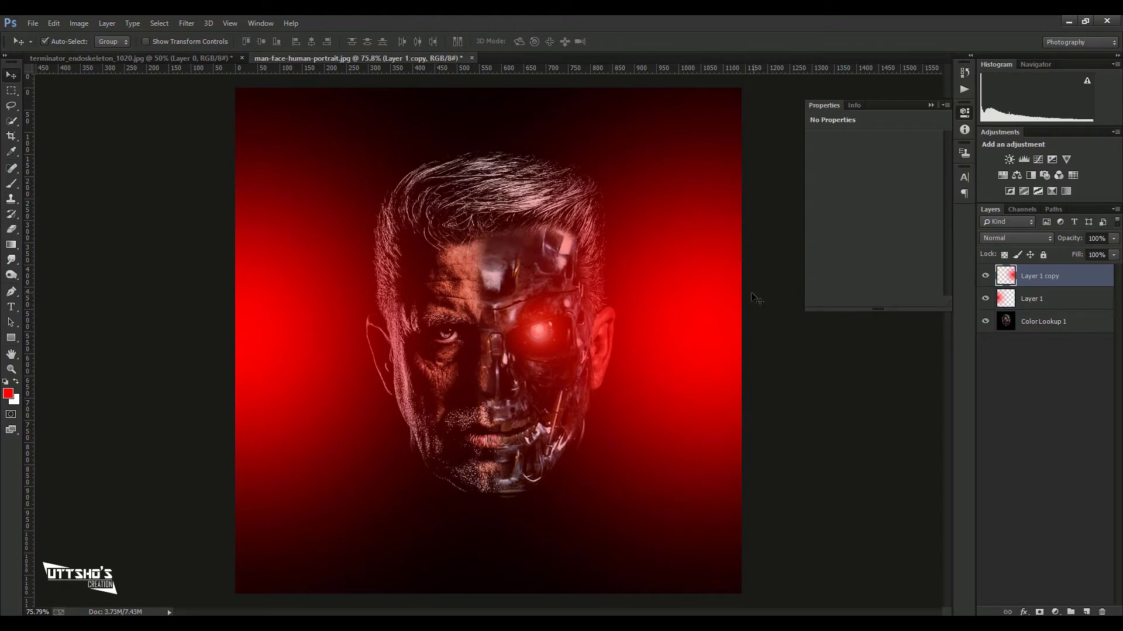
left_click(1062, 307, "shift")
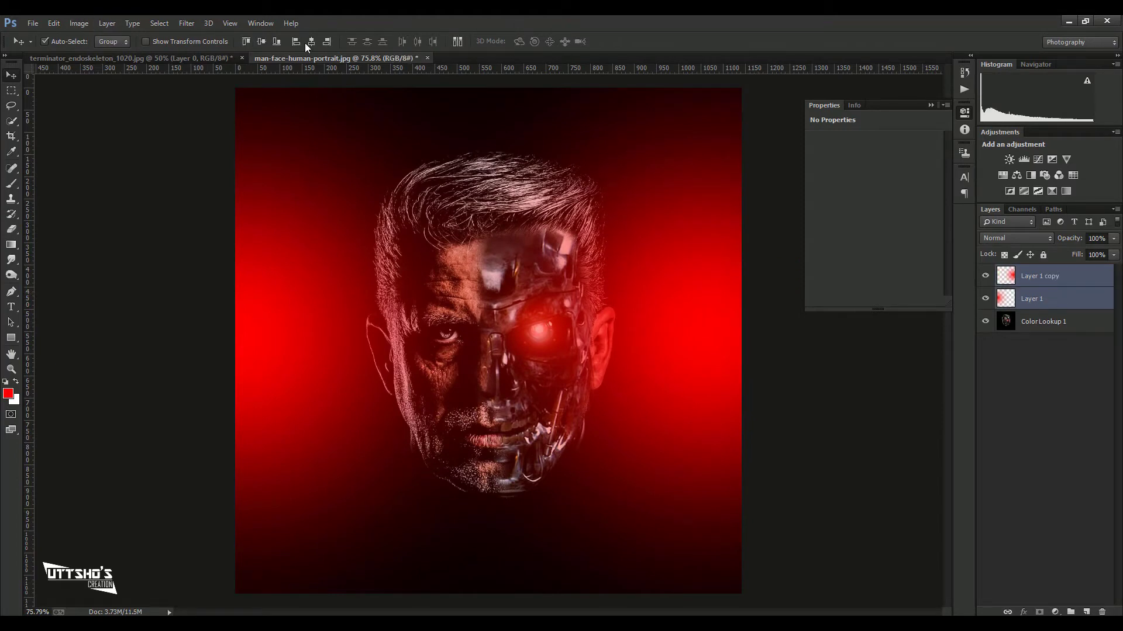
Align both red glow layers to horizontal and vertical centres.
left_click(247, 43)
left_click(329, 41)
left_click(312, 41)
left_click(317, 43)
key("ctrl+z")
left_click(259, 42)
Set the glows to Screen blending and add a Hue/Saturation layer with Hue -34.
left_click(1018, 238)
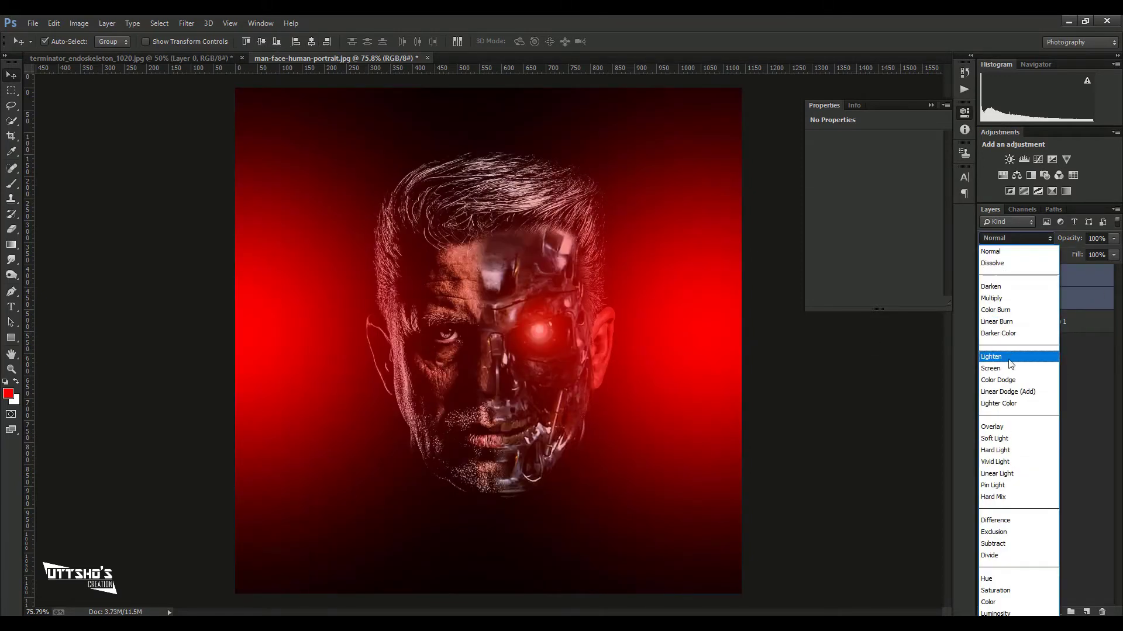
left_click(1007, 369)
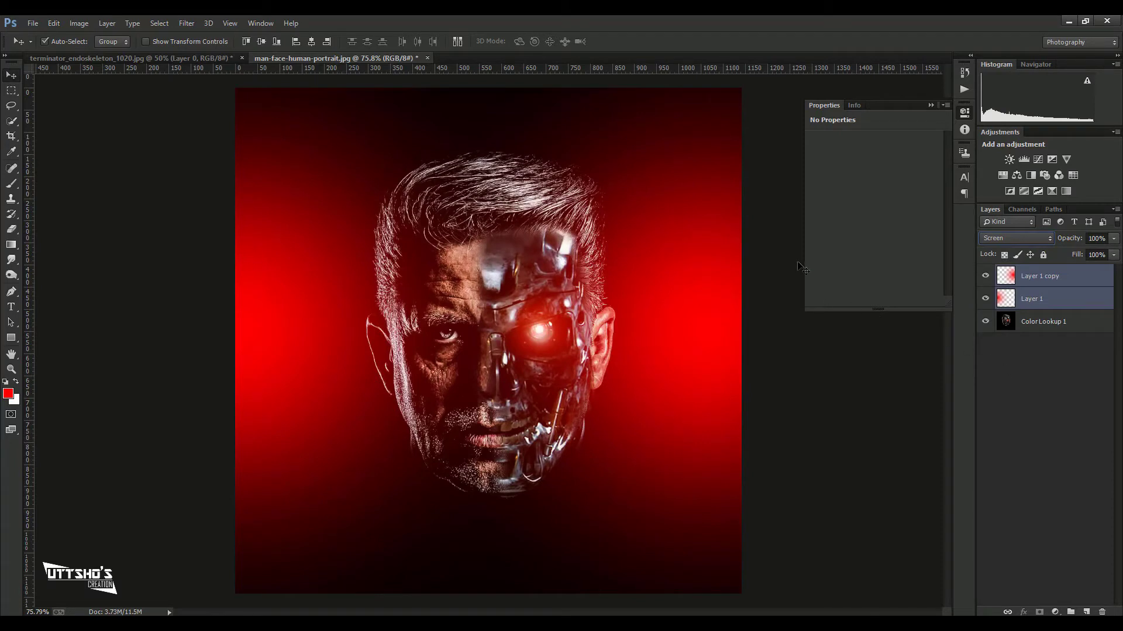
left_click(1002, 175)
mouse_move(874, 185)
left_mouse_down()
mouse_move(846, 184)
mouse_move(869, 183)
left_mouse_up()
Select the glow layers, then switch to the Hue/Saturation adjustment layer.
left_click(1052, 299, "ctrl")
left_click(1052, 321, "ctrl")
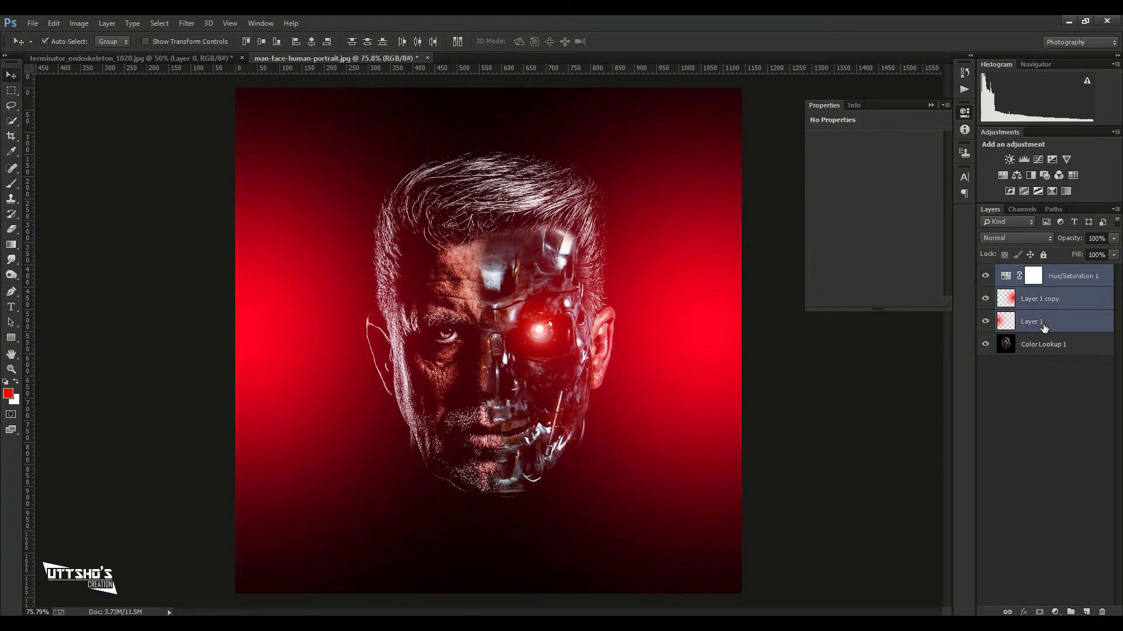
right_click(1043, 321)
key("Escape")
left_click(1027, 238)
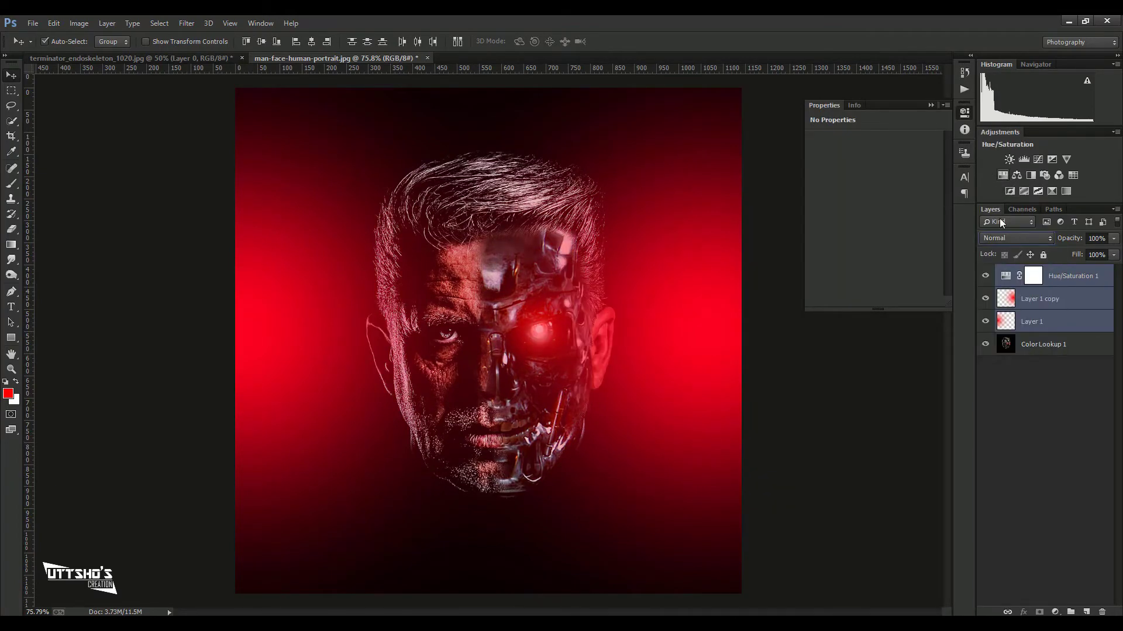
left_click(1004, 281)
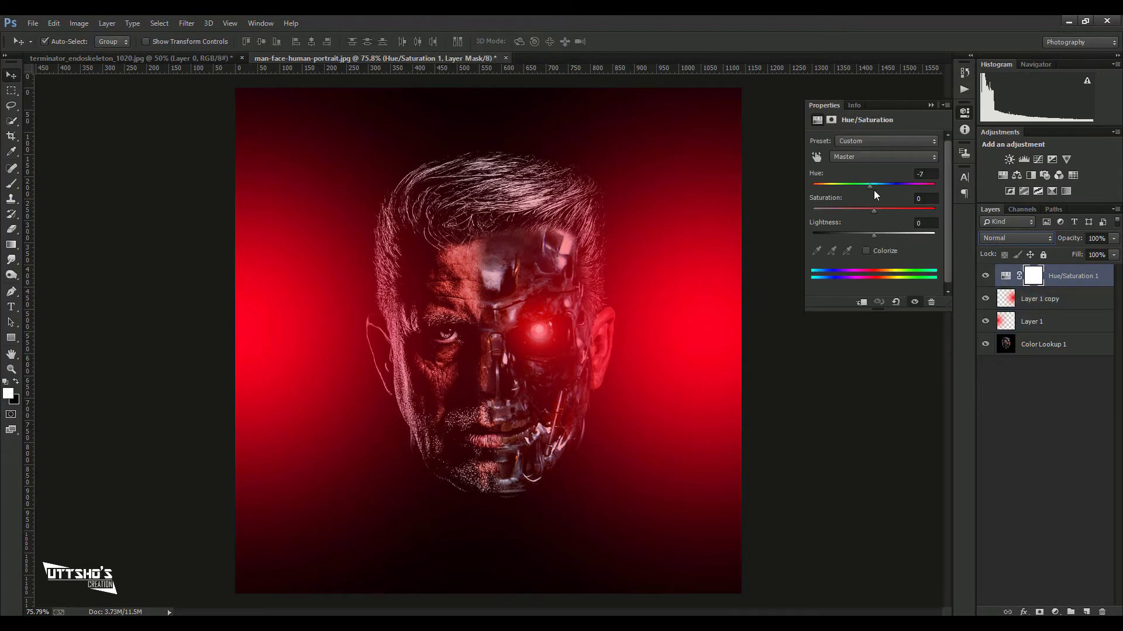
Tune the Hue/Saturation hue and saturation (0) until the glow turns red.
left_click_drag(873, 190, 850, 187)
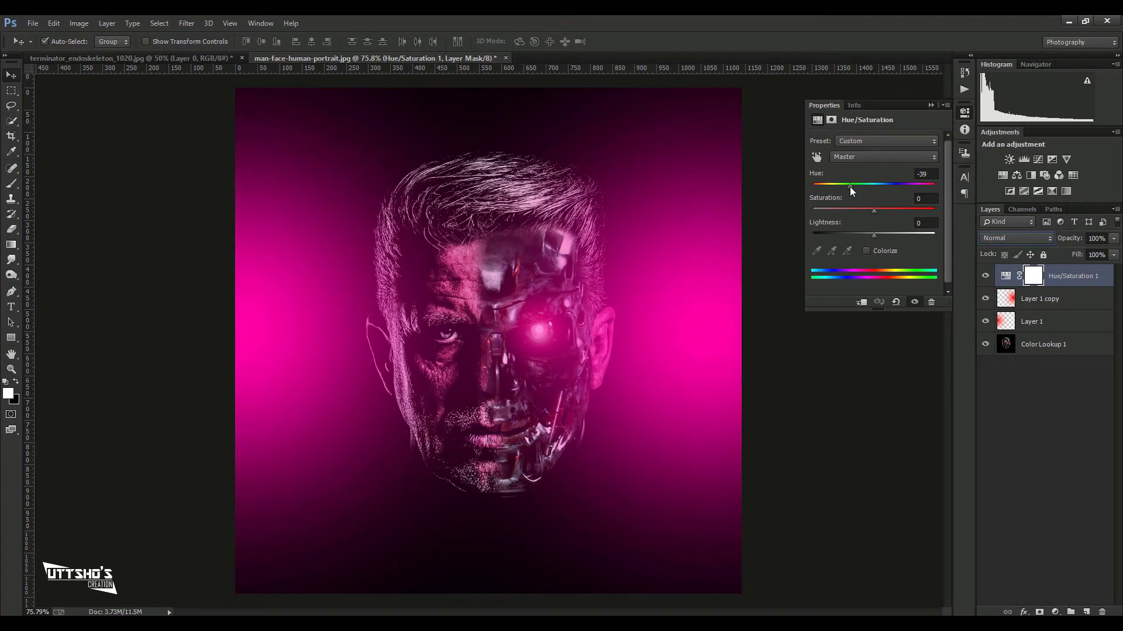
left_click_drag(850, 187, 831, 186)
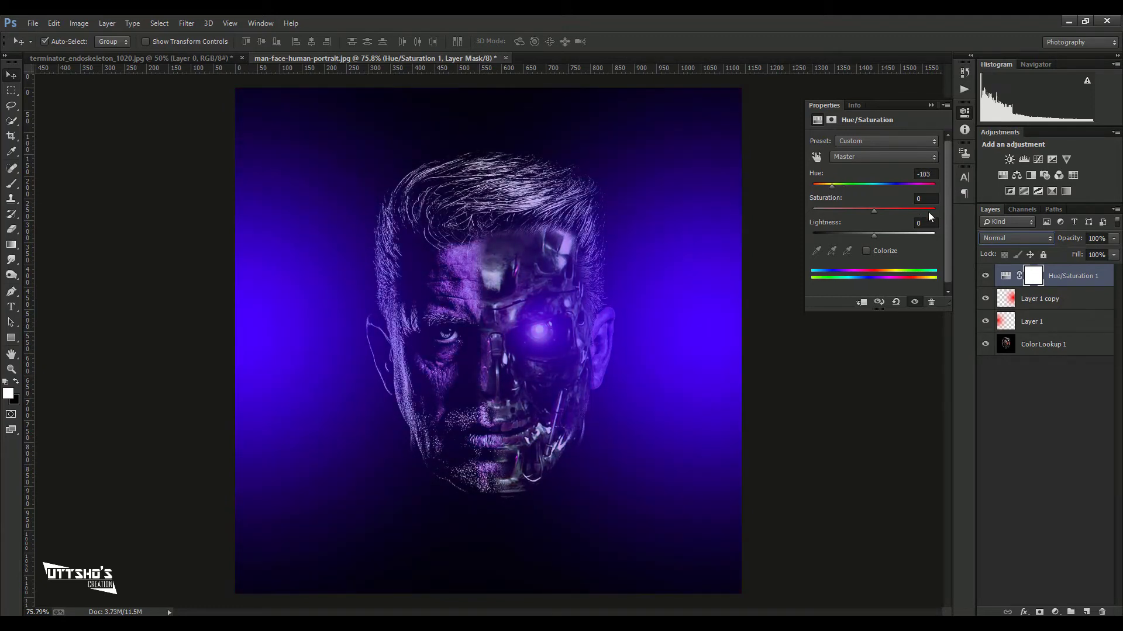
mouse_move(871, 211)
left_mouse_down()
mouse_move(836, 215)
mouse_move(864, 212)
left_mouse_up()
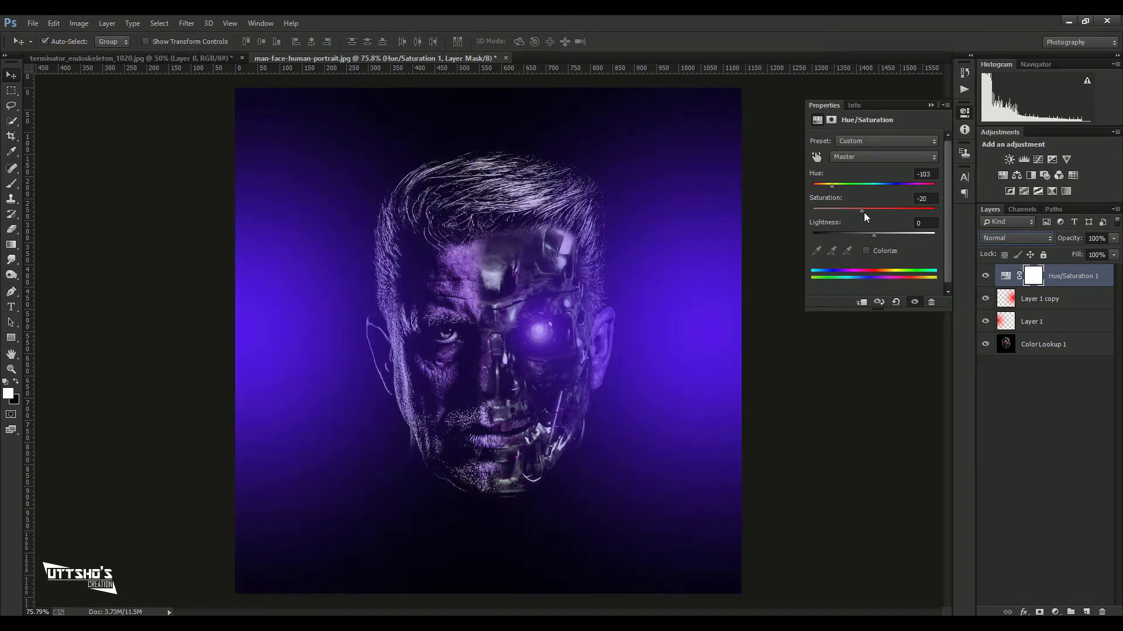
left_click_drag(833, 187, 866, 188)
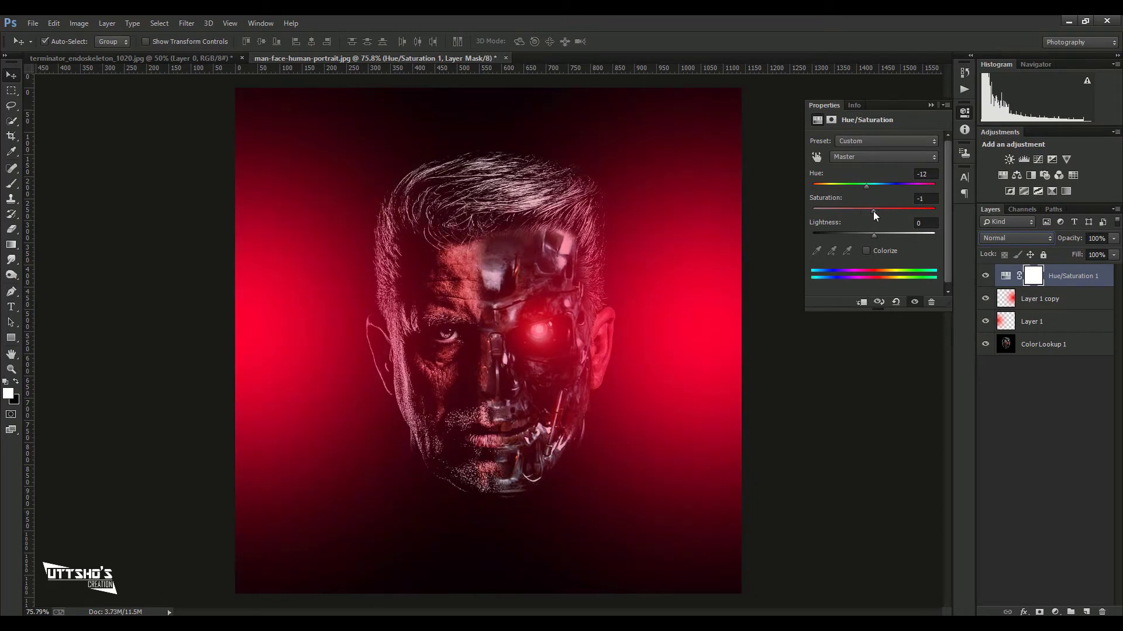
left_click(916, 199)
type("0")
left_click_drag(868, 187, 871, 189)
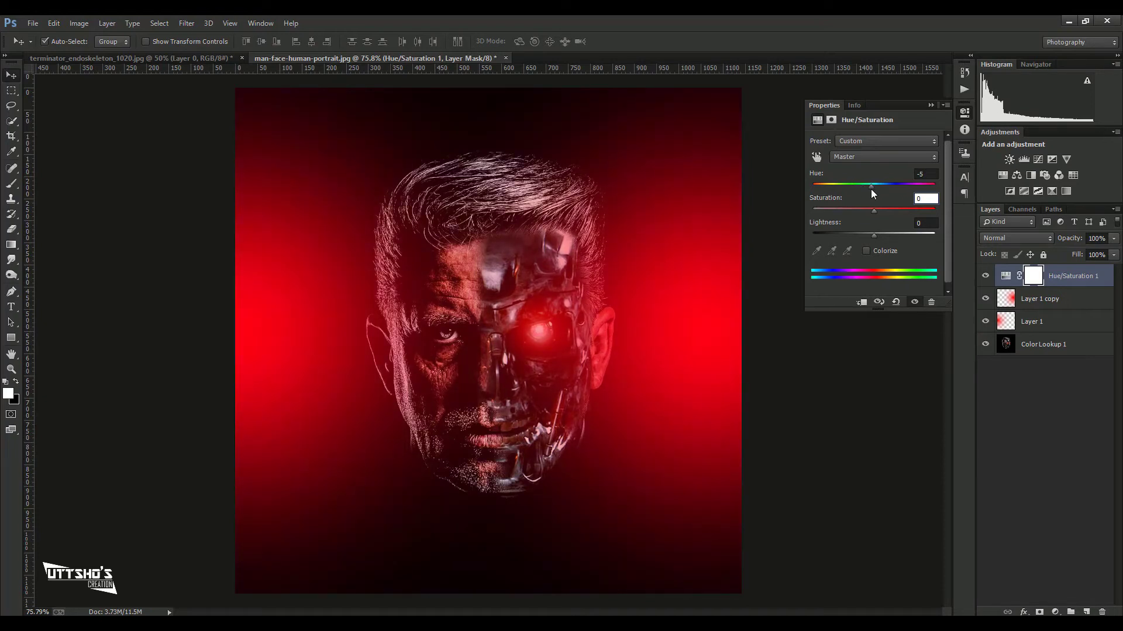
Merge both glow layers into Hue/Saturation 1 and lower its opacity to about 50%.
left_click(1032, 299, "shift")
left_click(1039, 325, "shift")
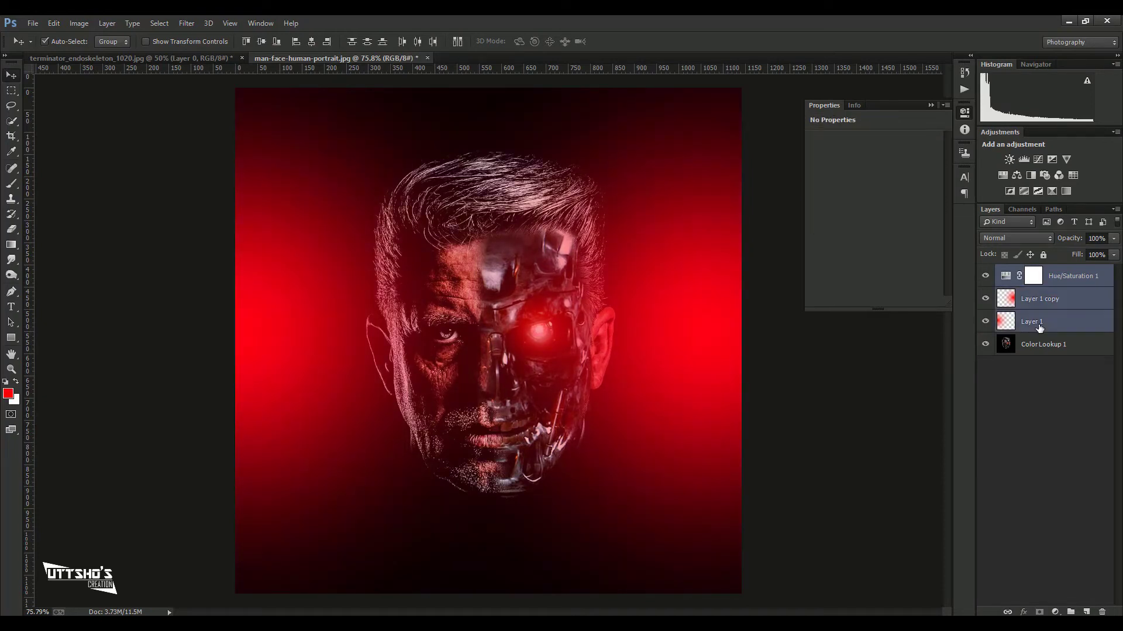
right_click(1039, 325)
left_click(793, 440)
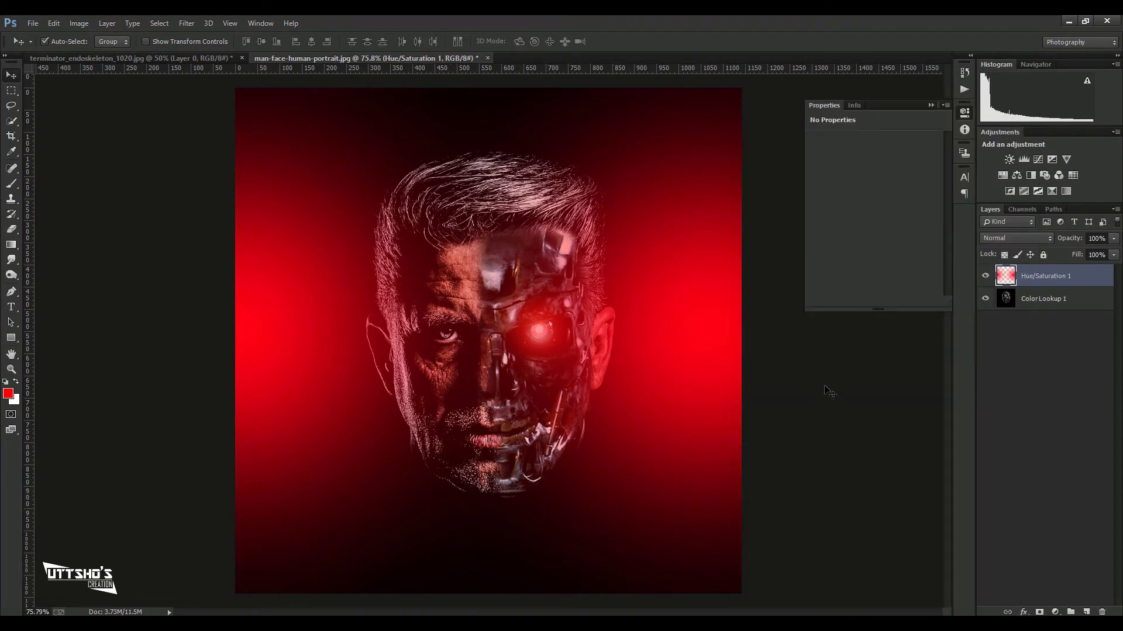
mouse_move(1111, 241)
left_mouse_down()
mouse_move(1095, 253)
mouse_move(1062, 243)
left_mouse_up()
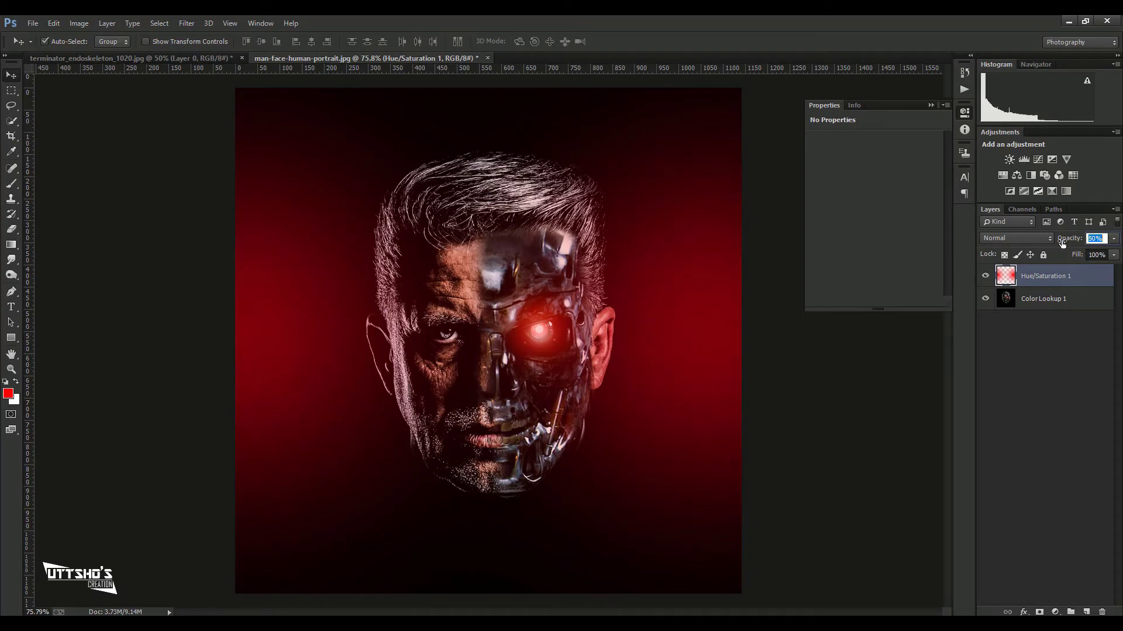
left_click(1037, 324)
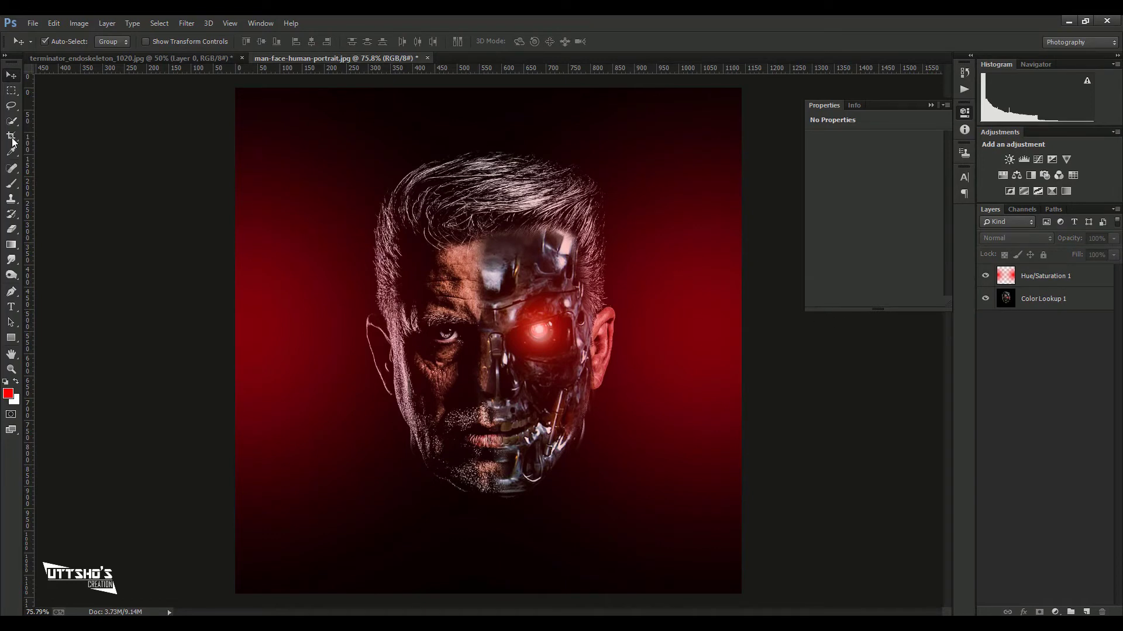
left_click(1052, 300)
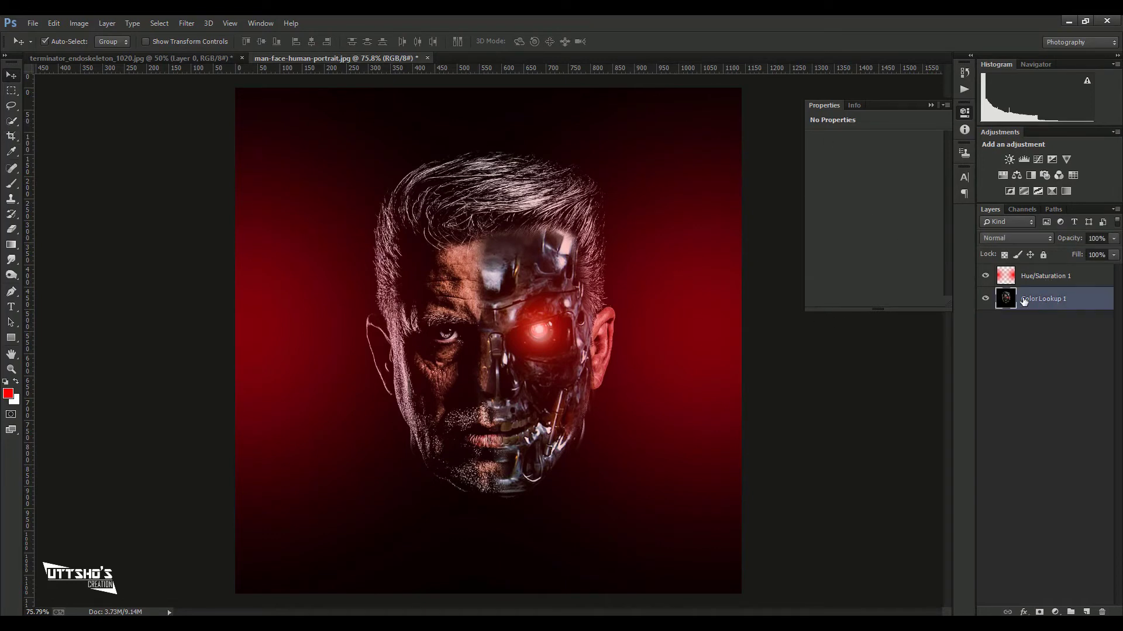
Add 'THE TERMINATOR' text near the bottom in 72 pt Battlestar.
left_click(10, 308)
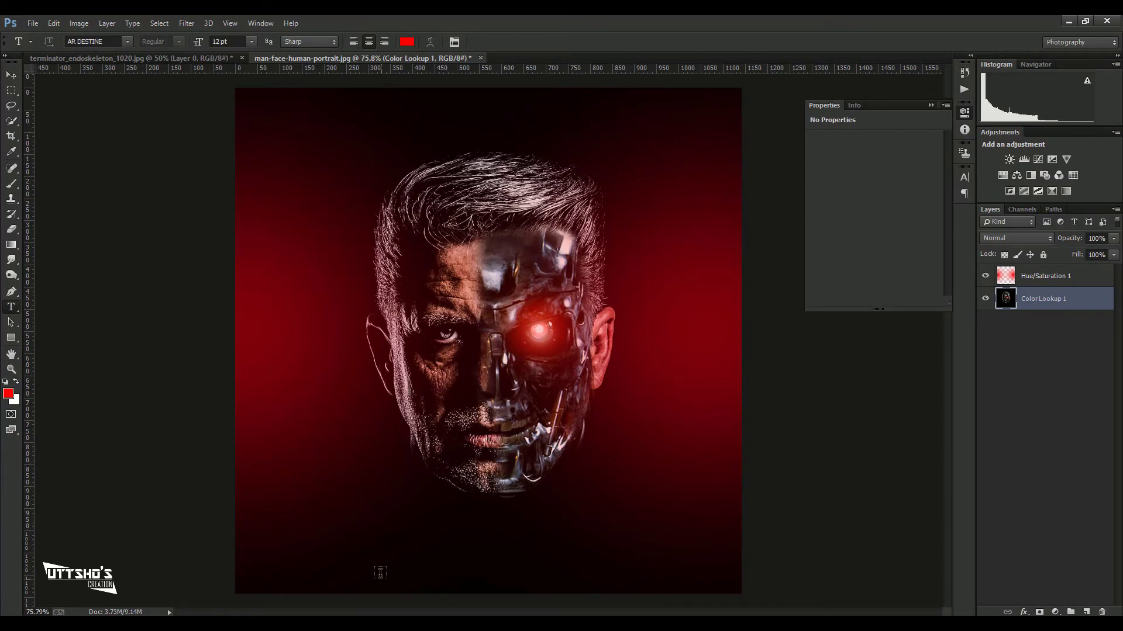
left_click(359, 534)
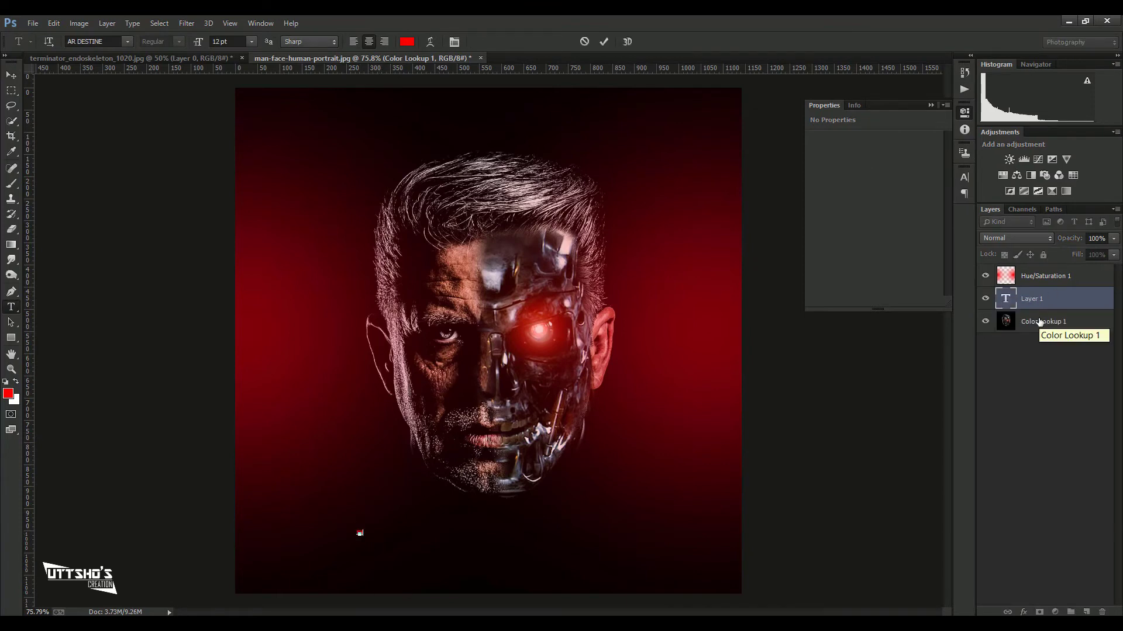
type("INATOR")
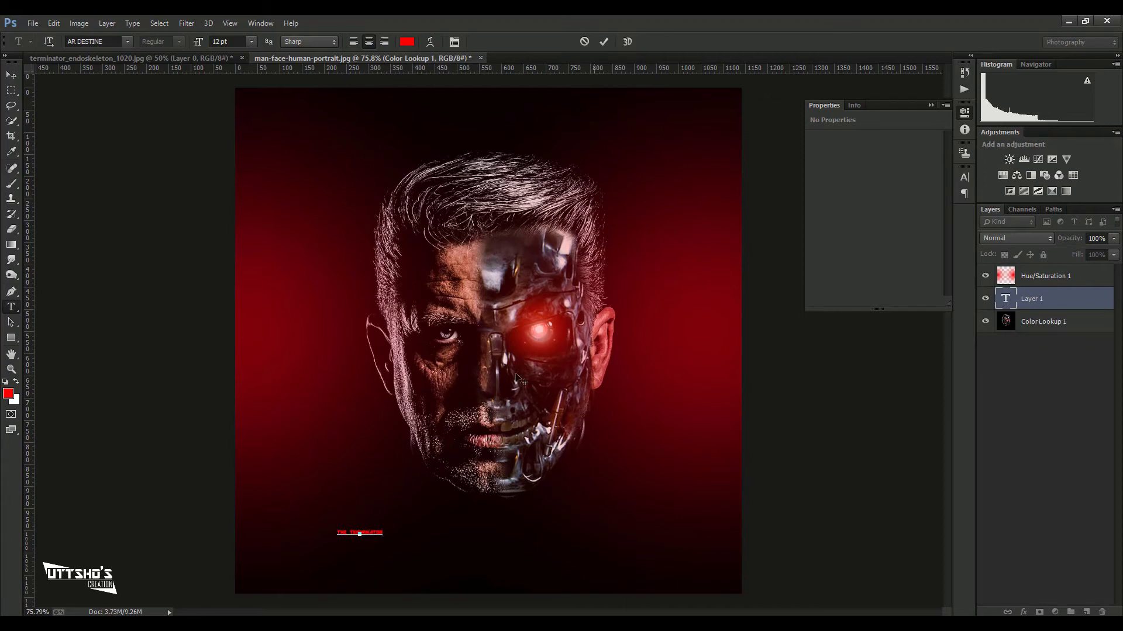
left_click_drag(382, 533, 280, 522)
left_click(252, 41)
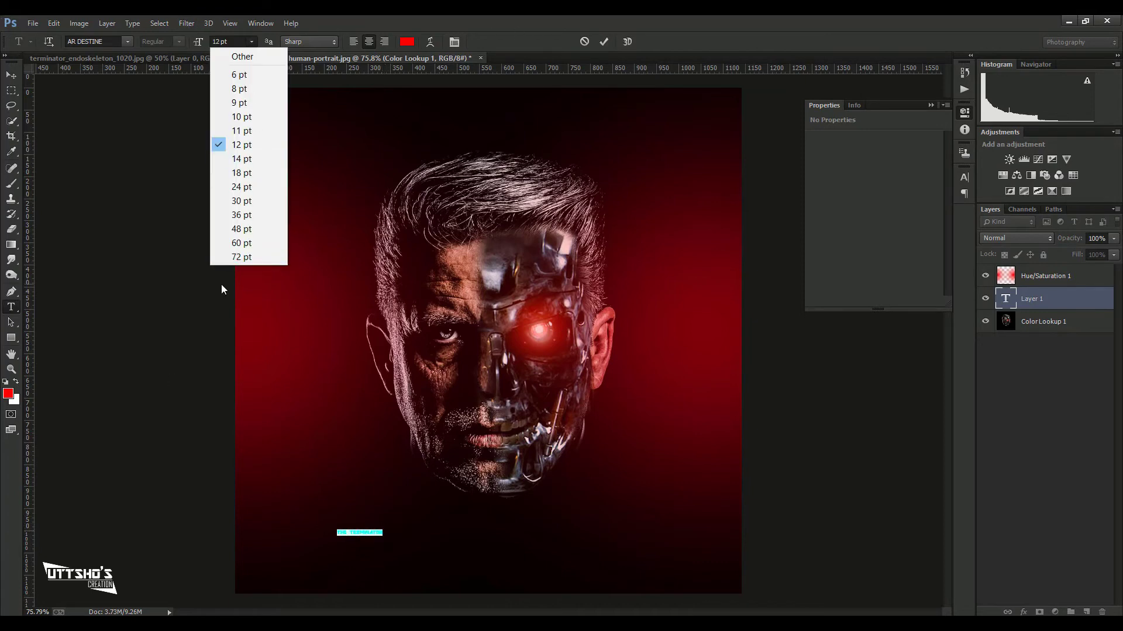
left_click(241, 257)
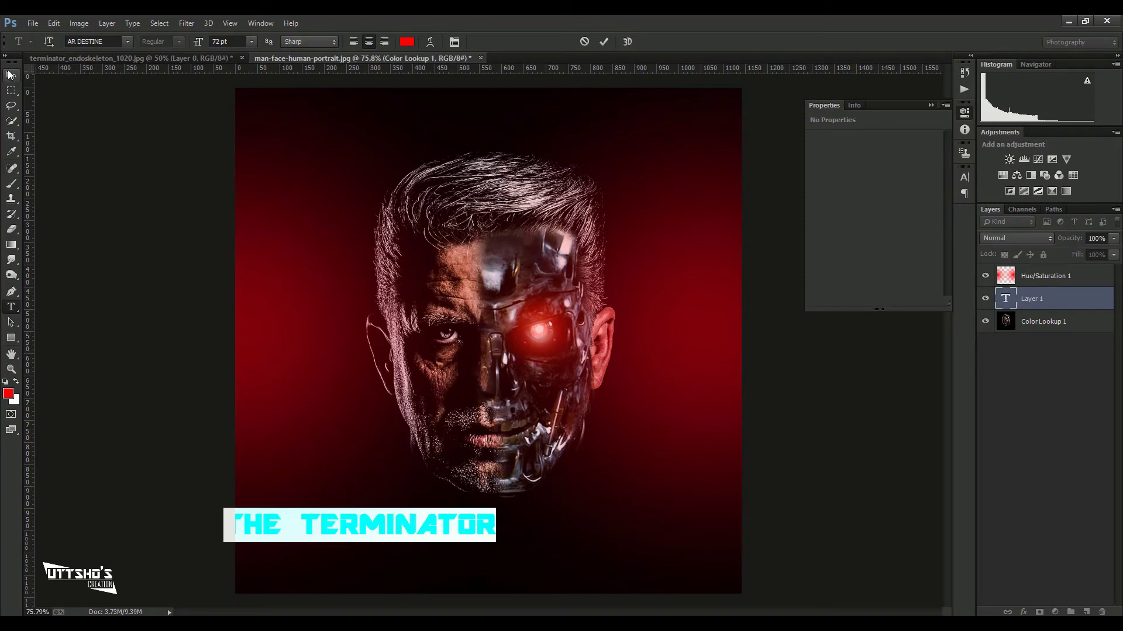
left_click(127, 42)
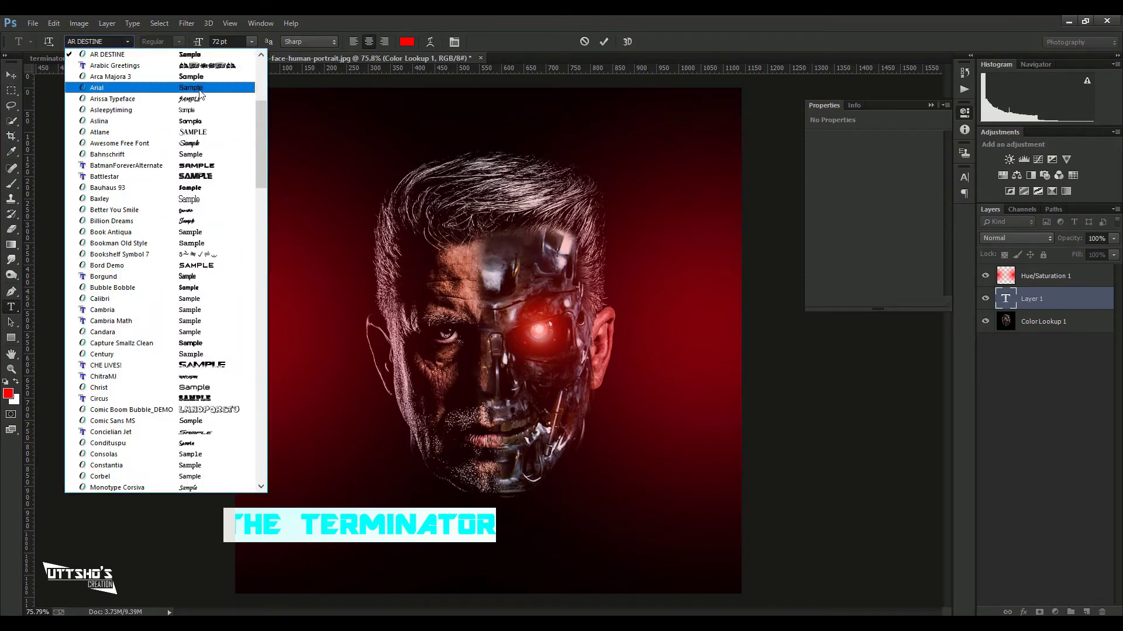
left_click(220, 176)
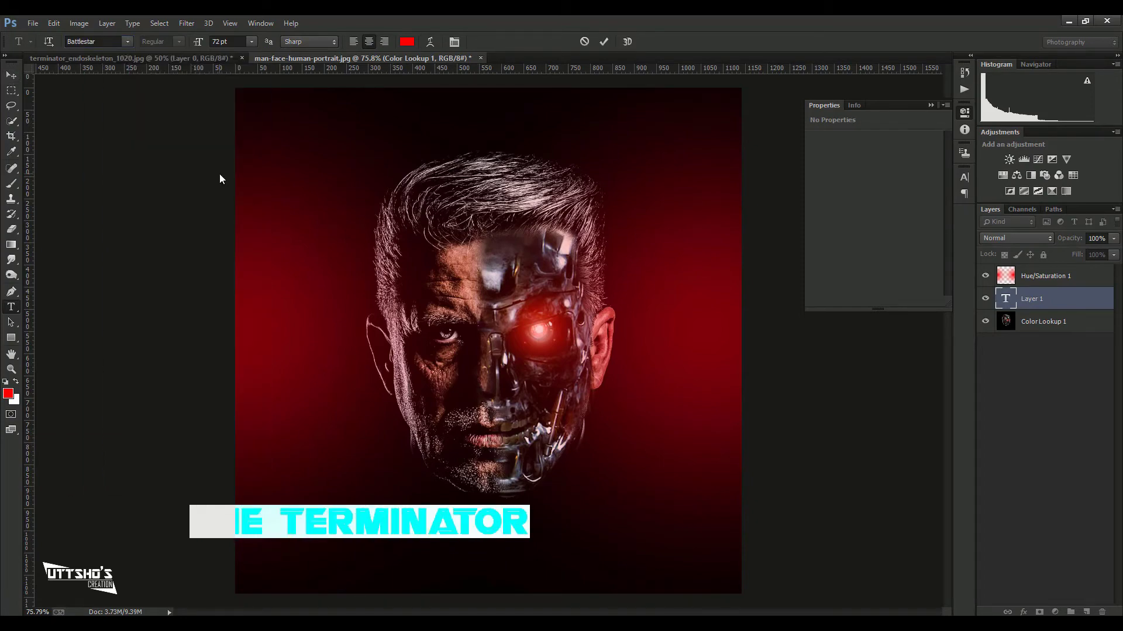
left_click(14, 76)
Select THE TERMINATOR and Hue/Saturation 1 layers together.
key("alt+bracketright")
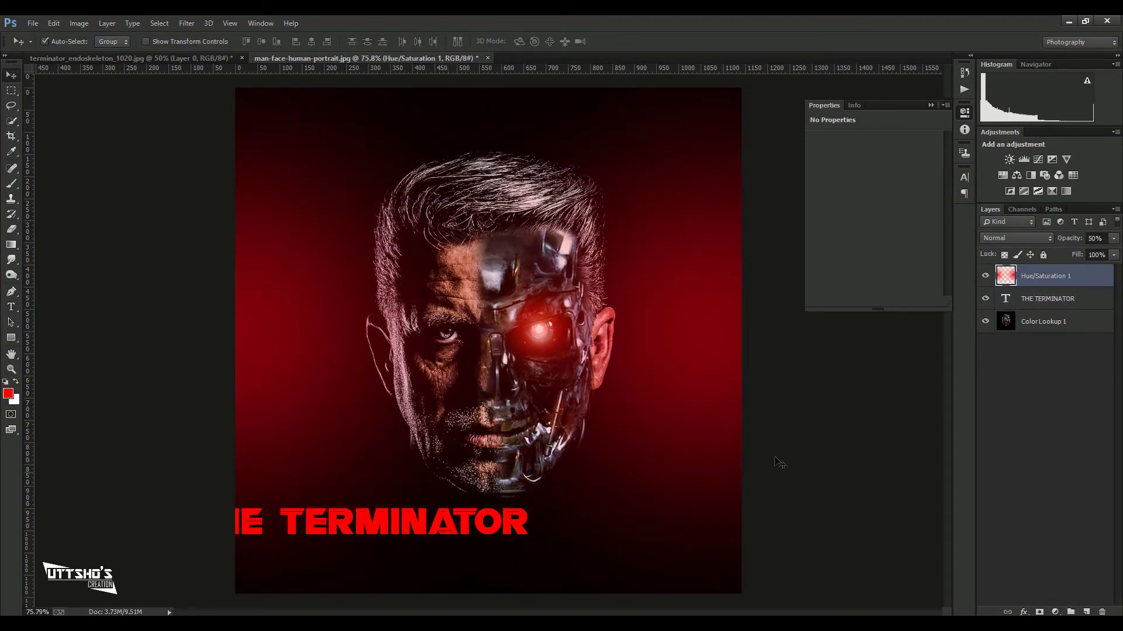
left_click(1038, 300)
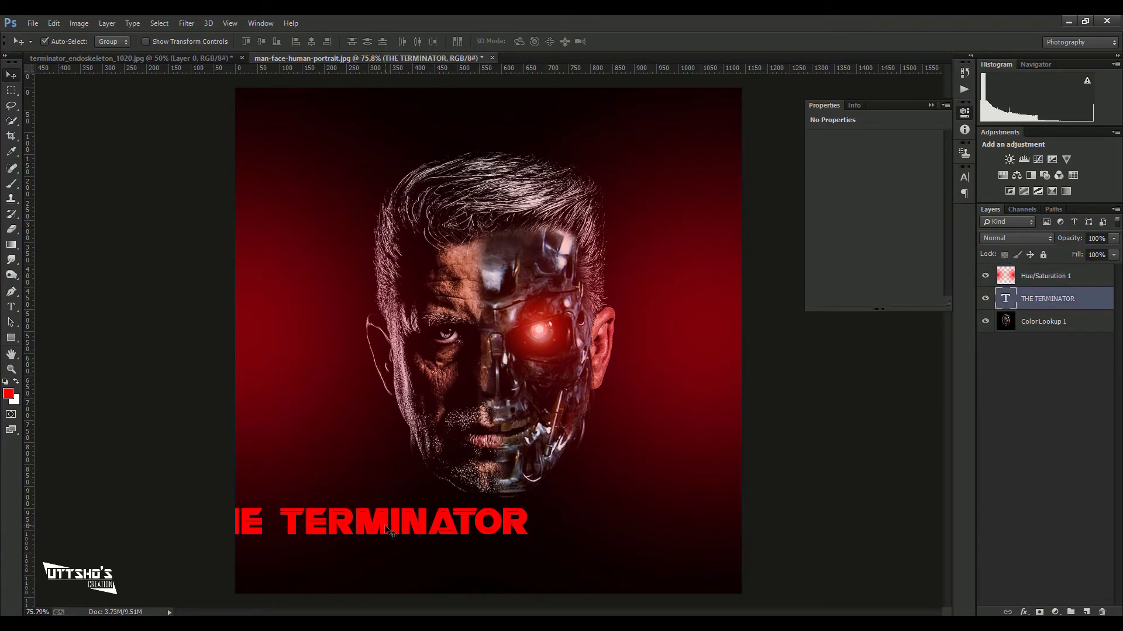
key("alt+bracketright")
left_click(1071, 309)
key("alt+bracketright")
left_click(1059, 302, "shift")
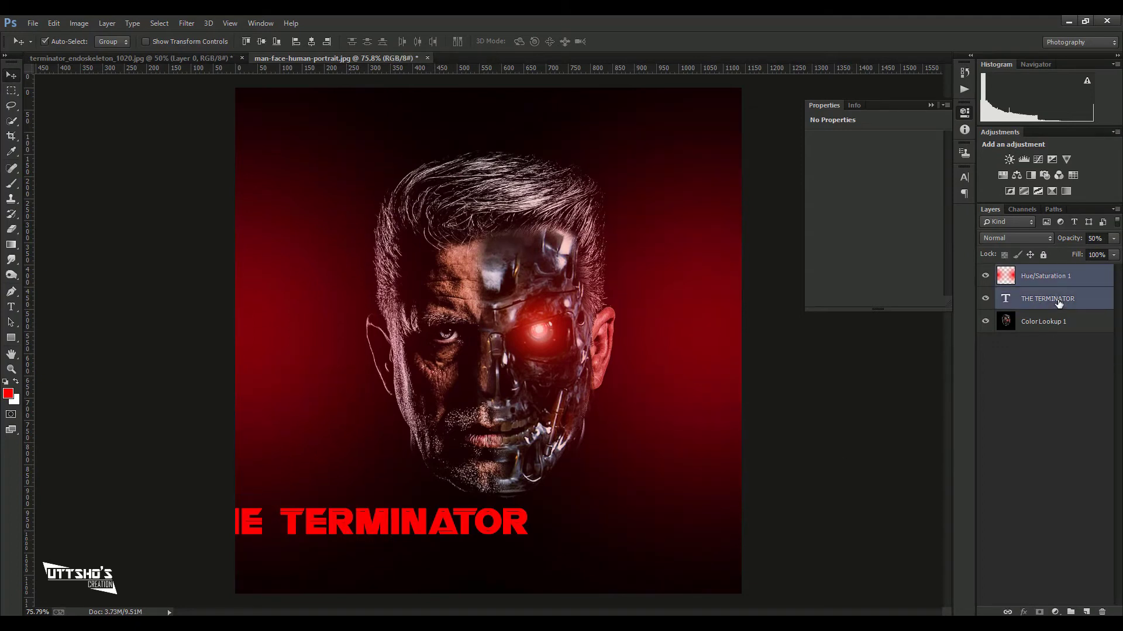
Move the title to the bottom centre of the poster.
key("ctrl+t")
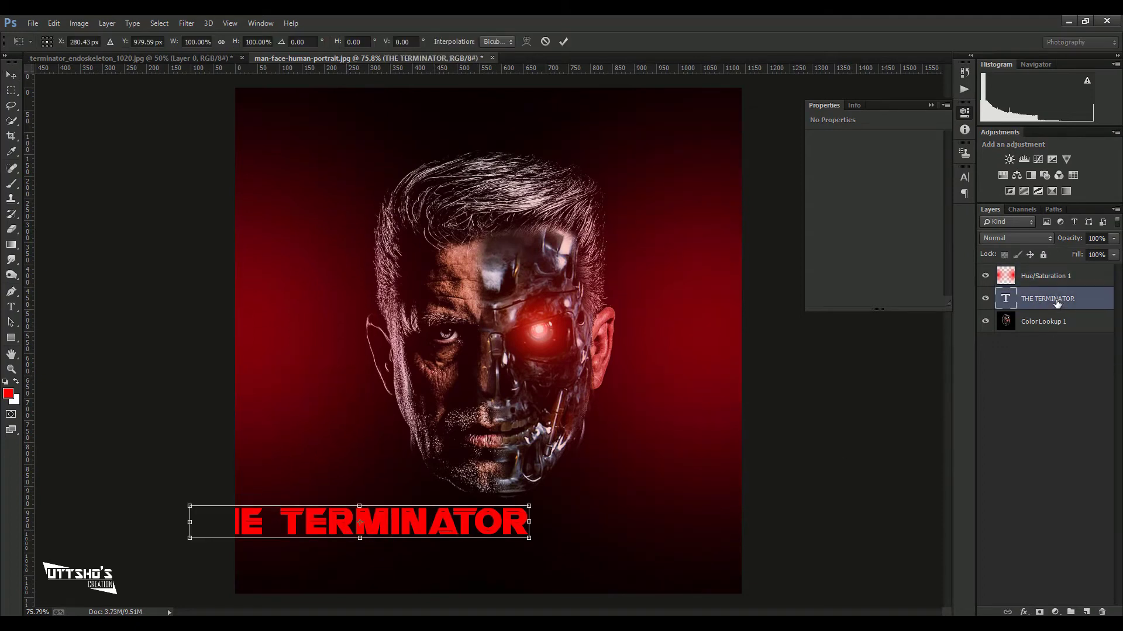
left_click_drag(444, 533, 566, 546)
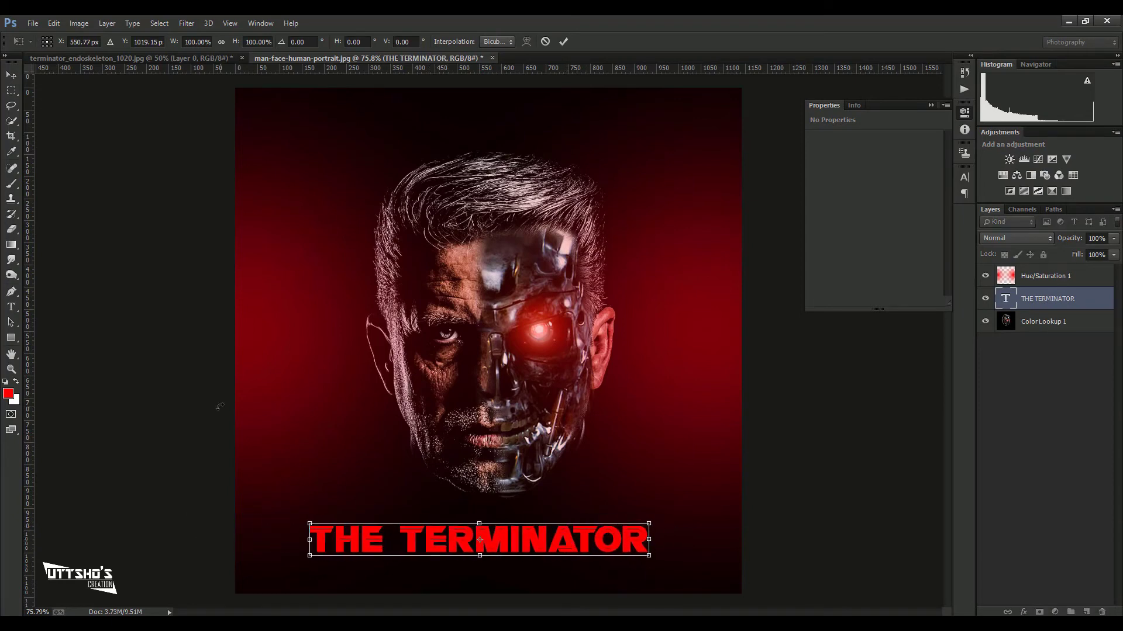
key("Return")
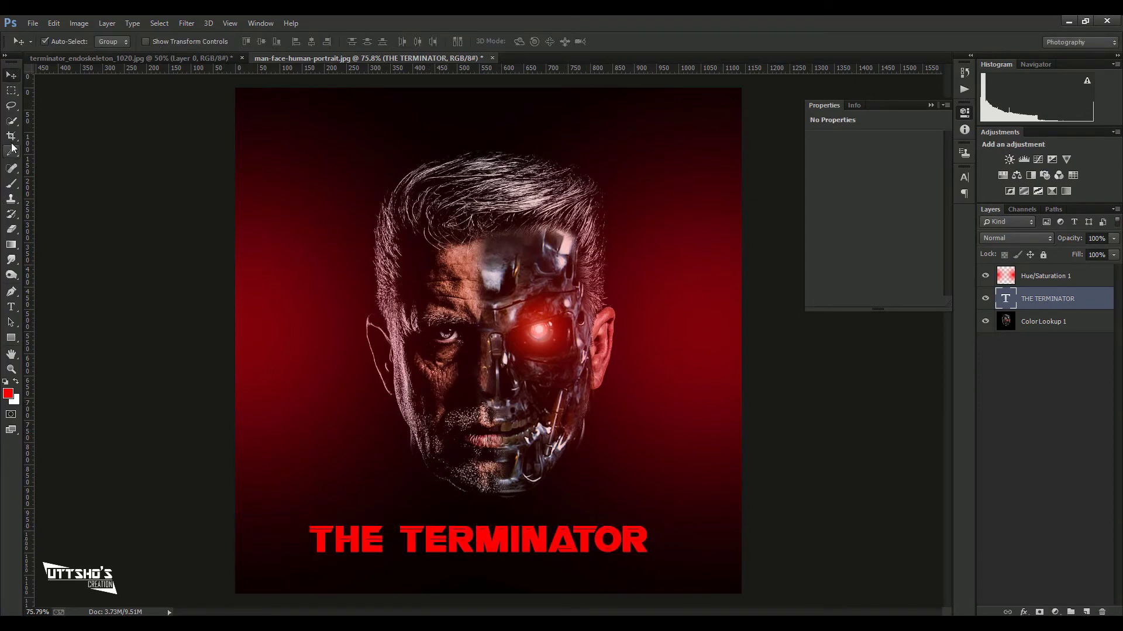
Restyle the title text in white BatmanForeverAlternate font.
left_click(10, 306)
left_click_drag(318, 550, 360, 550)
key("ctrl+a")
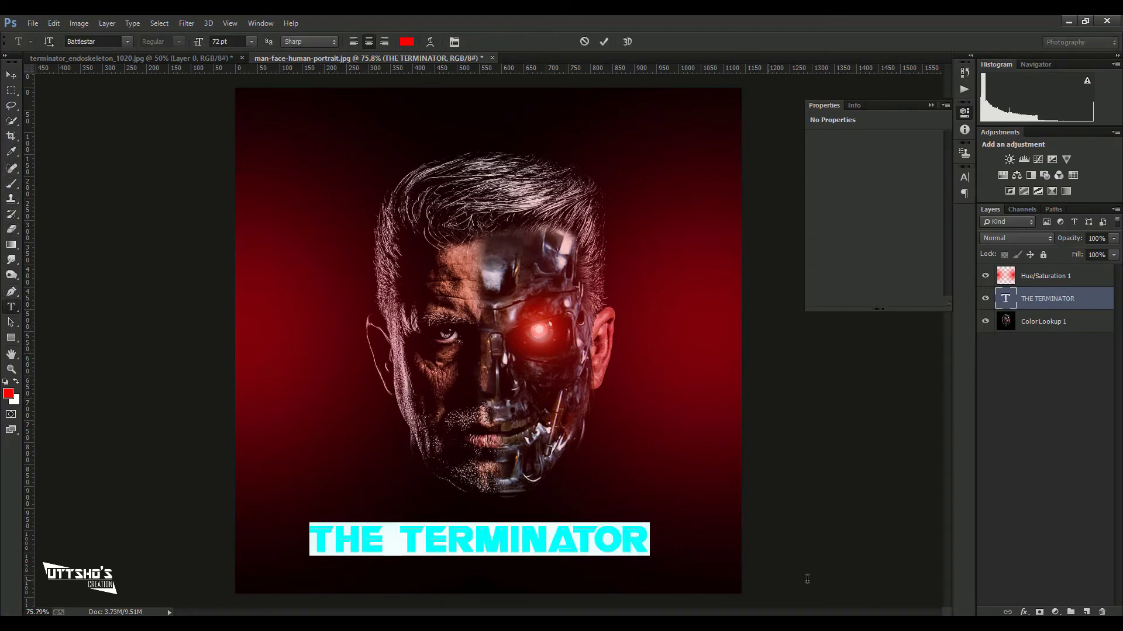
left_click(407, 42)
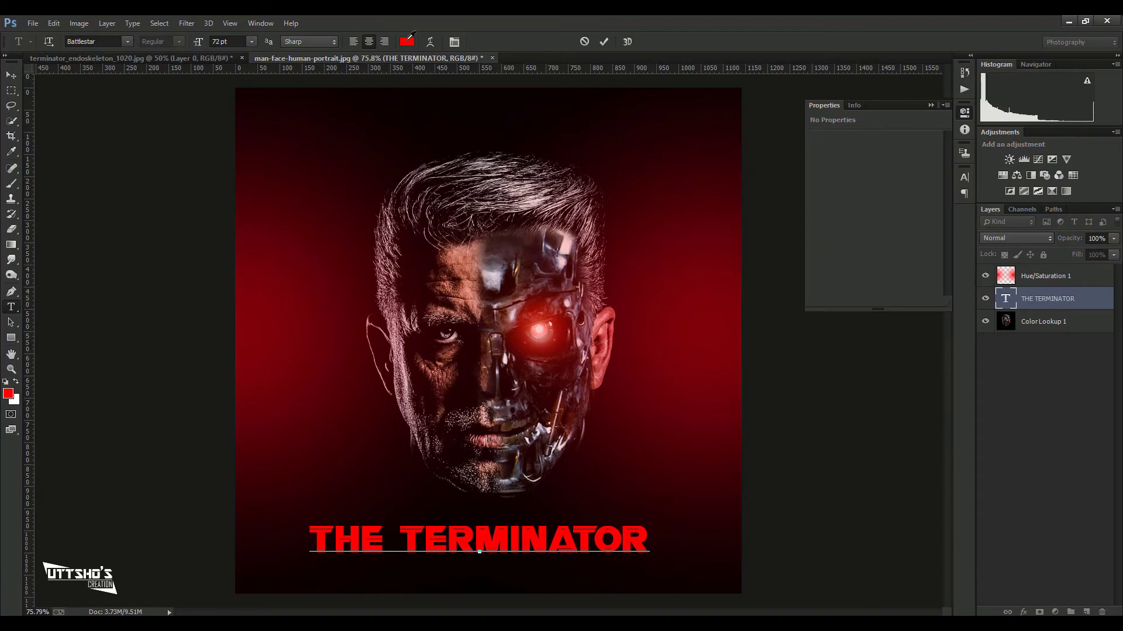
left_click(688, 229)
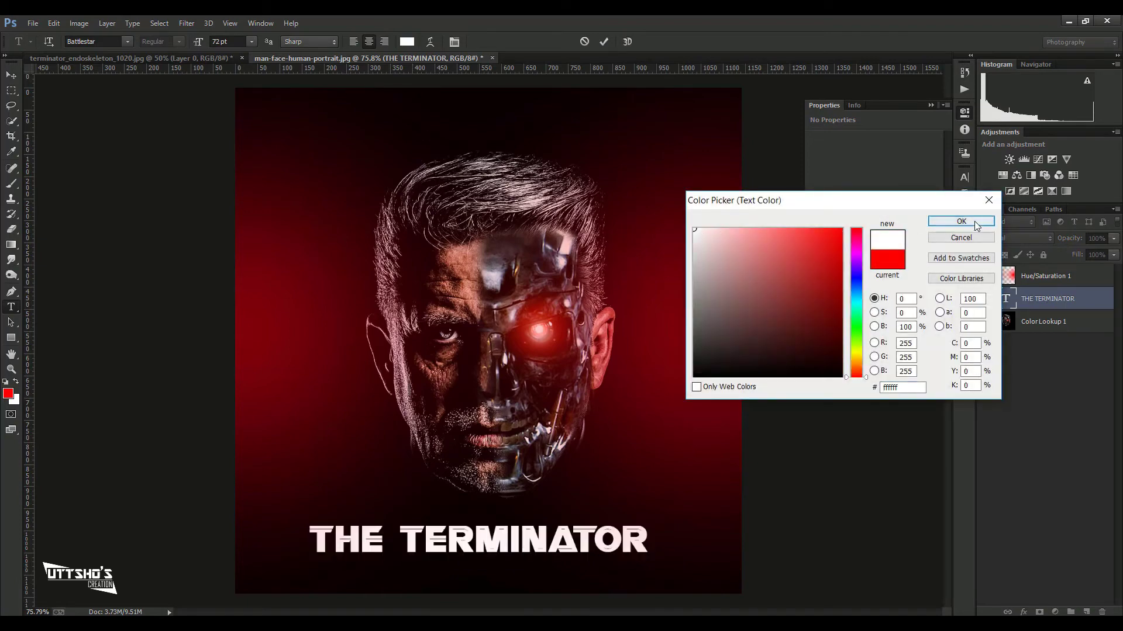
left_click(961, 221)
left_click(129, 41)
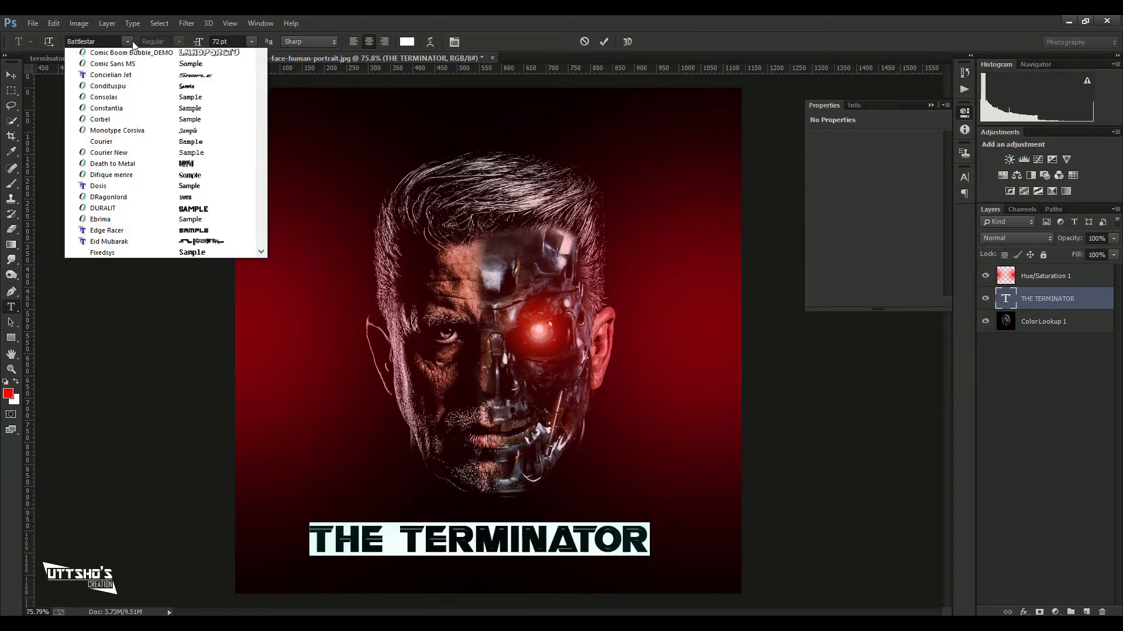
scroll(188, 107, "up", 3)
scroll(187, 107, "up", 5)
scroll(188, 107, "up", 2)
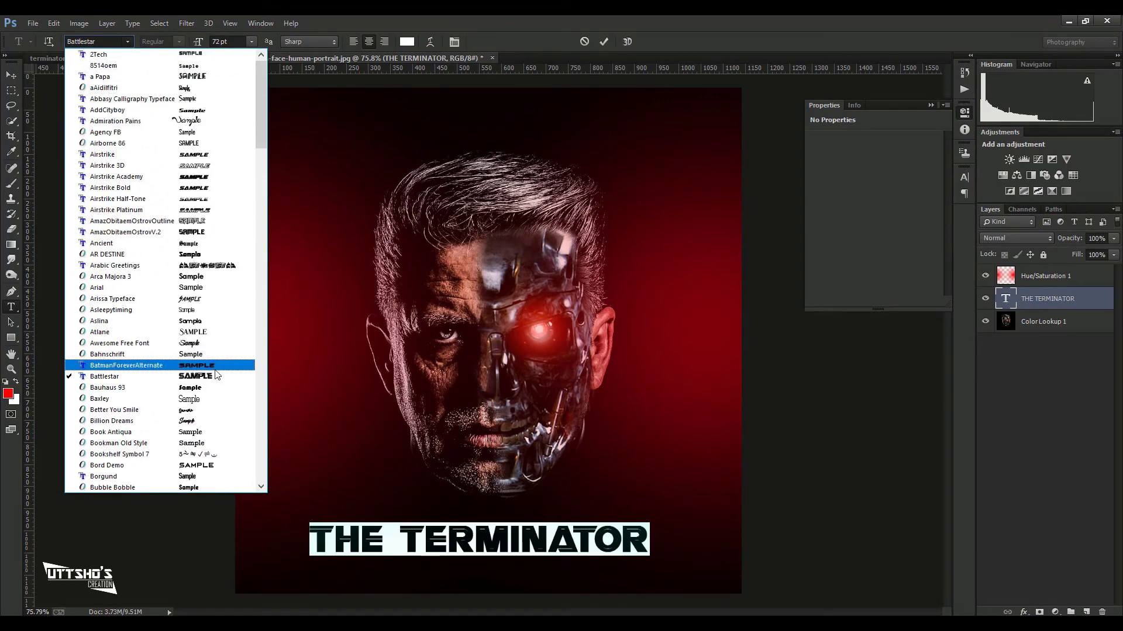
left_click(215, 369)
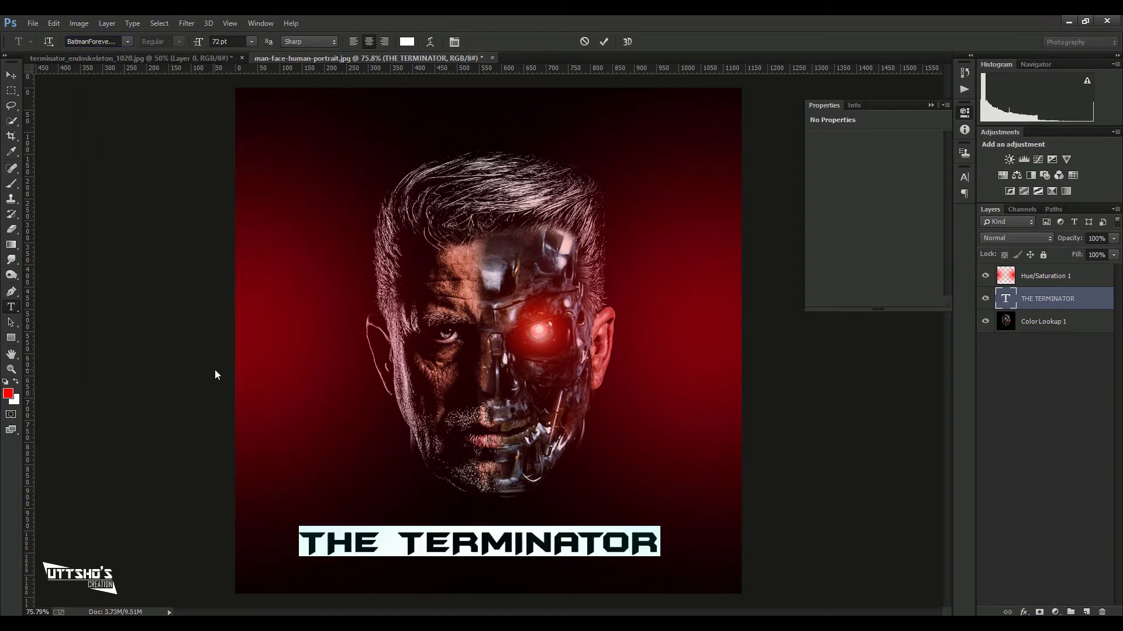
left_click(11, 76)
Nudge the title slightly up and right beneath the chin.
left_click_drag(499, 547, 508, 544)
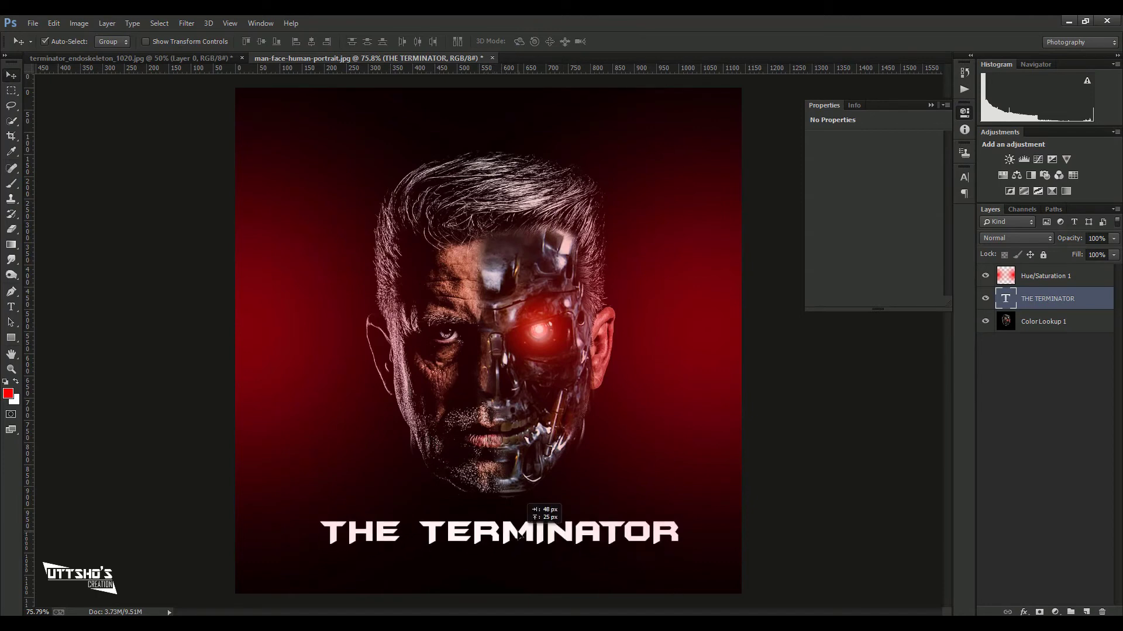
left_click_drag(508, 544, 514, 537)
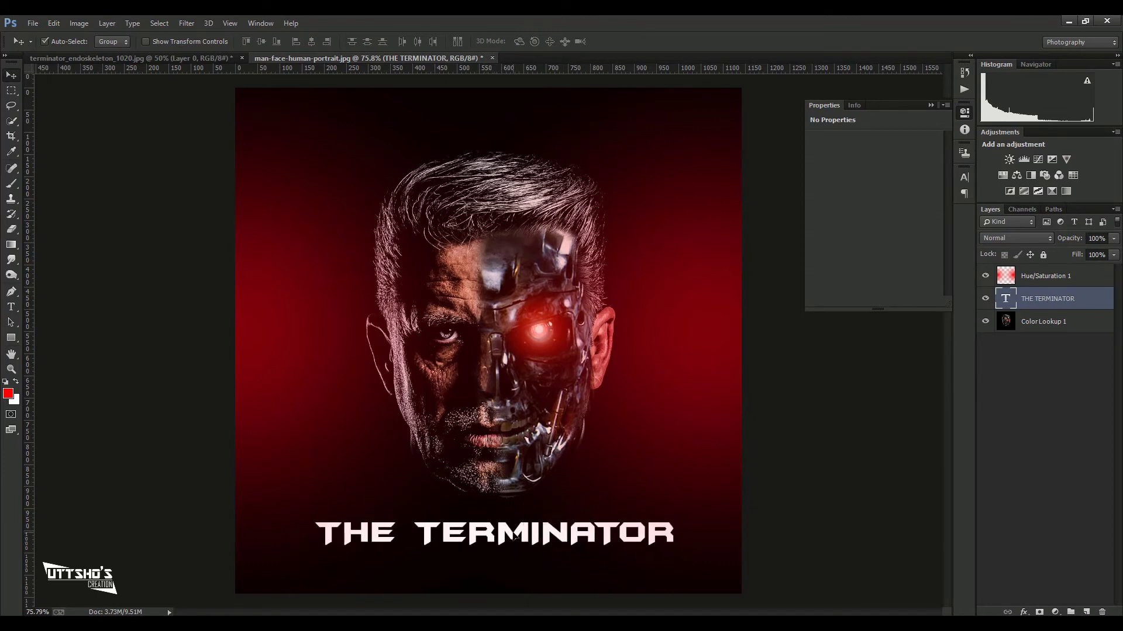
left_click(11, 306)
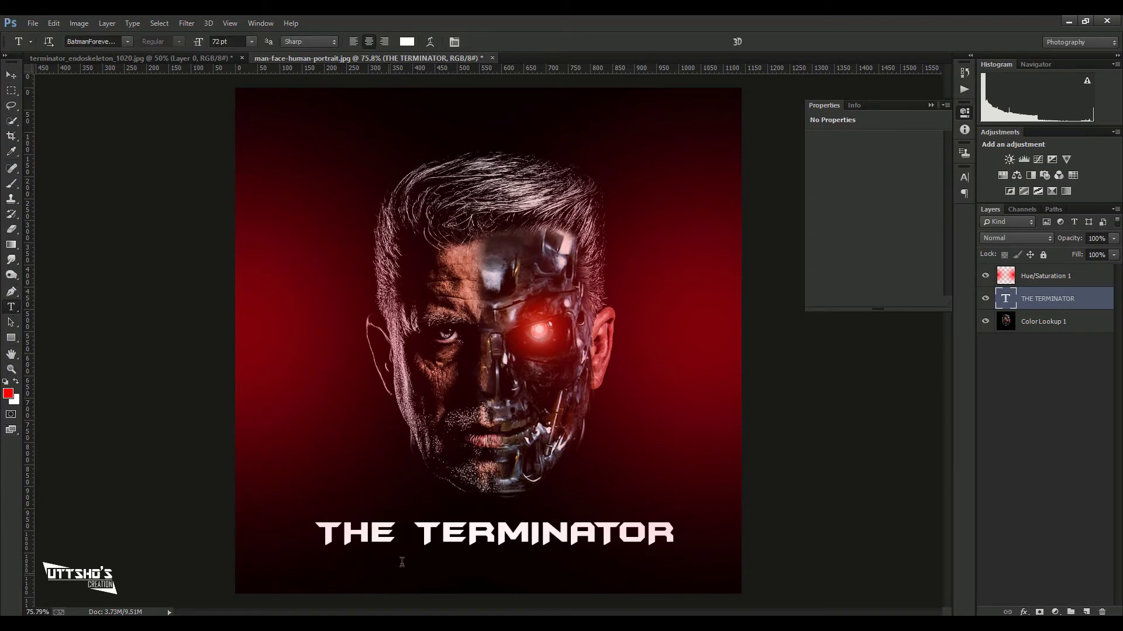
Type 'PHOTOSHOP MANIPULATION' as a new text line below the title.
left_click(387, 564)
type("PH")
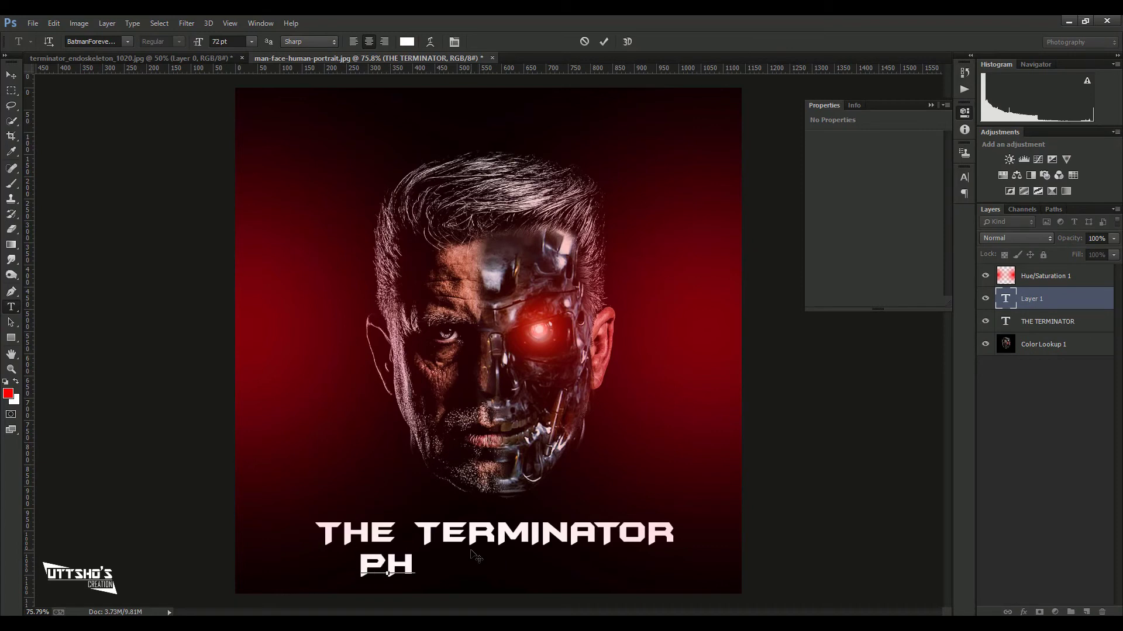
type("OTOSHOP")
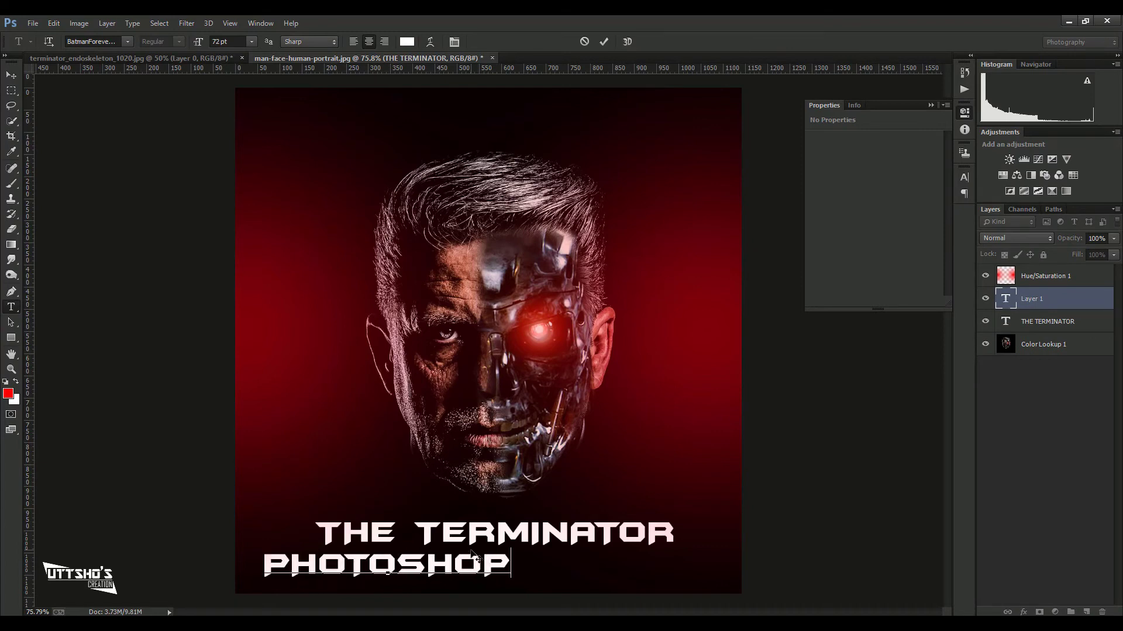
type(" MANIPULATION")
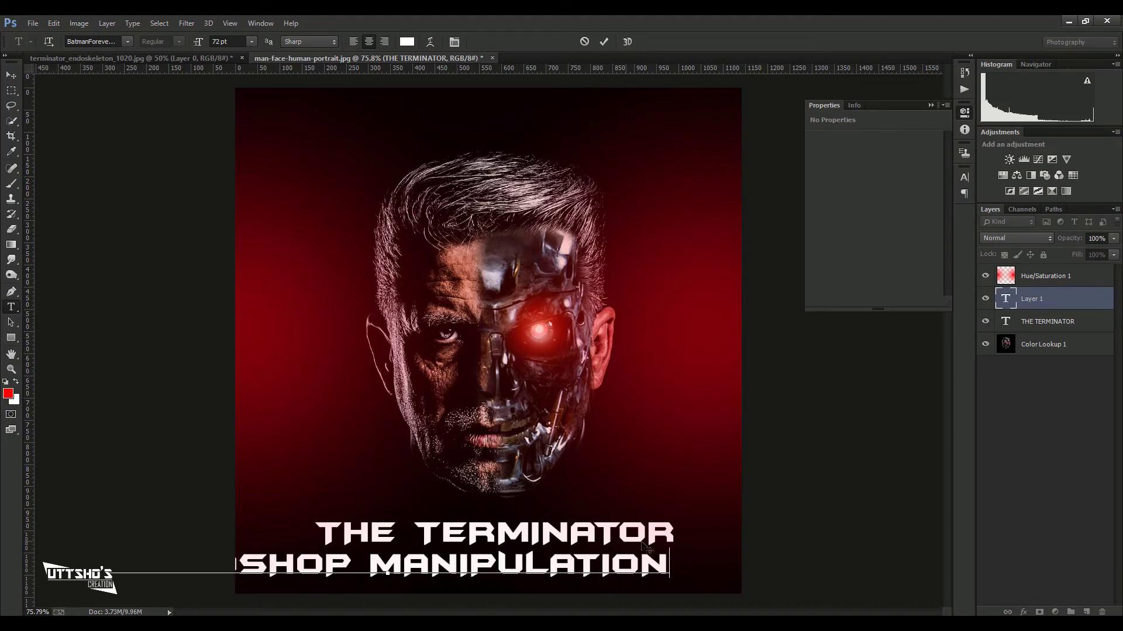
left_click_drag(668, 563, 432, 565)
left_click_drag(203, 495, 152, 526)
Set the subtitle to 48 pt Juliet and shift it right under the title.
left_click(117, 40)
type("j")
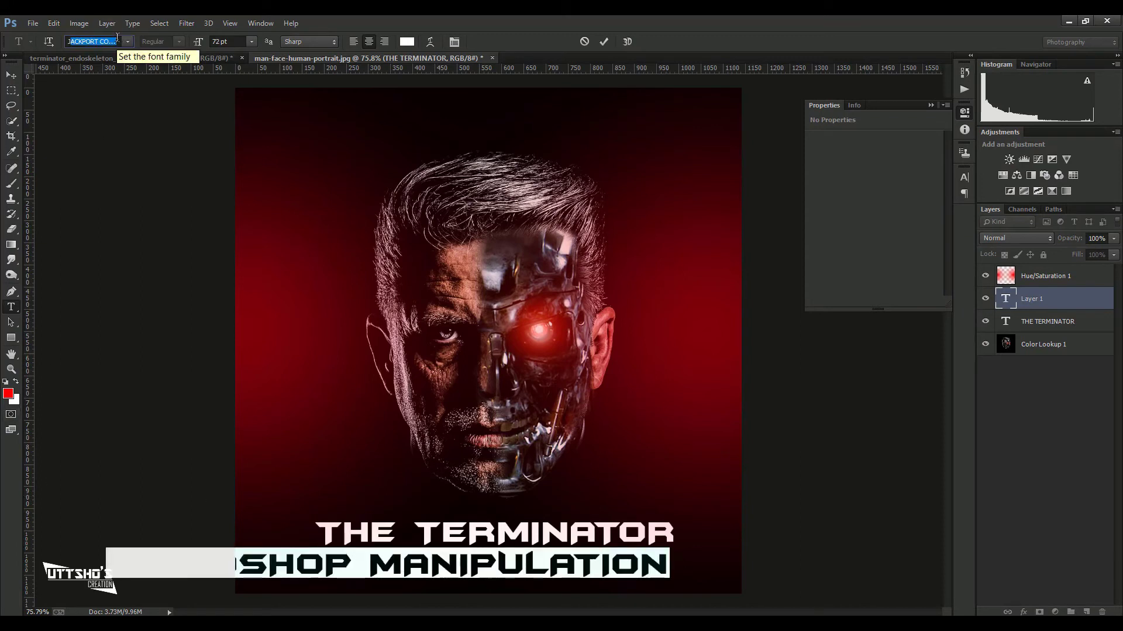
type("uliet")
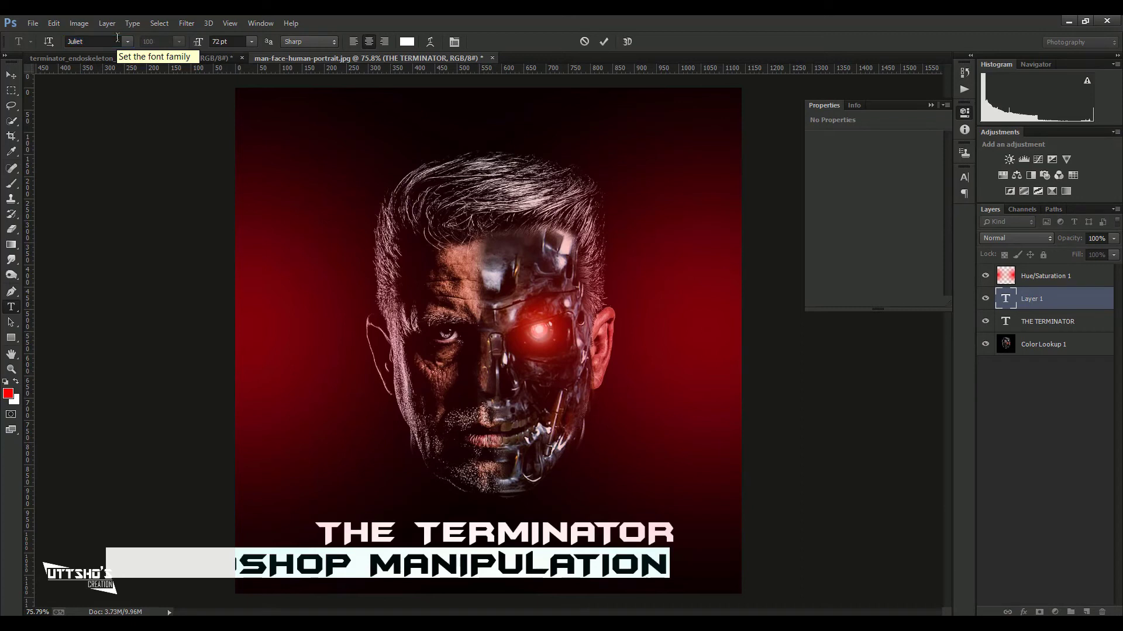
key("Return")
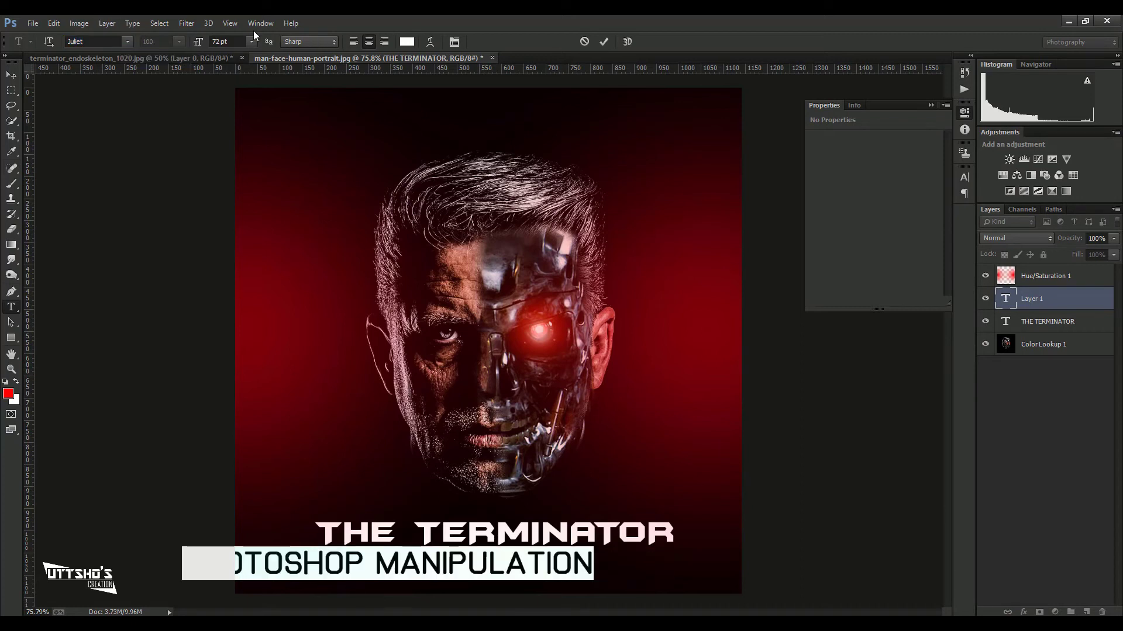
left_click(252, 42)
left_click(226, 231)
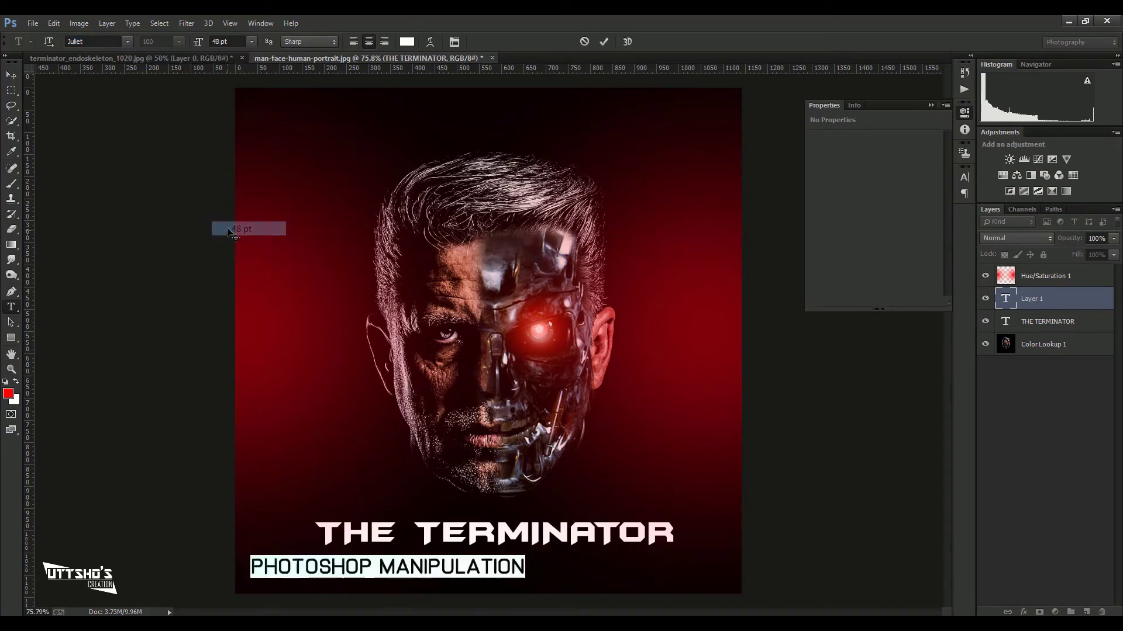
left_click(11, 75)
left_click_drag(434, 571, 550, 558)
Centre the two text layers horizontally, undoing the vertical alignment.
left_click(539, 541, "shift")
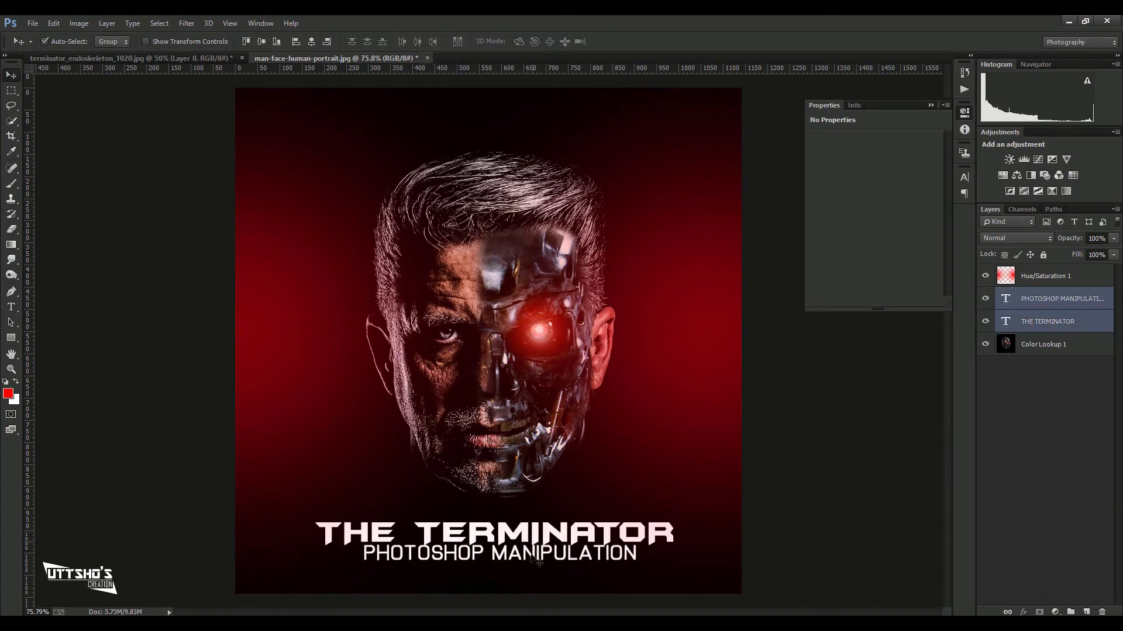
left_click(1058, 299, "ctrl")
left_click(1060, 307)
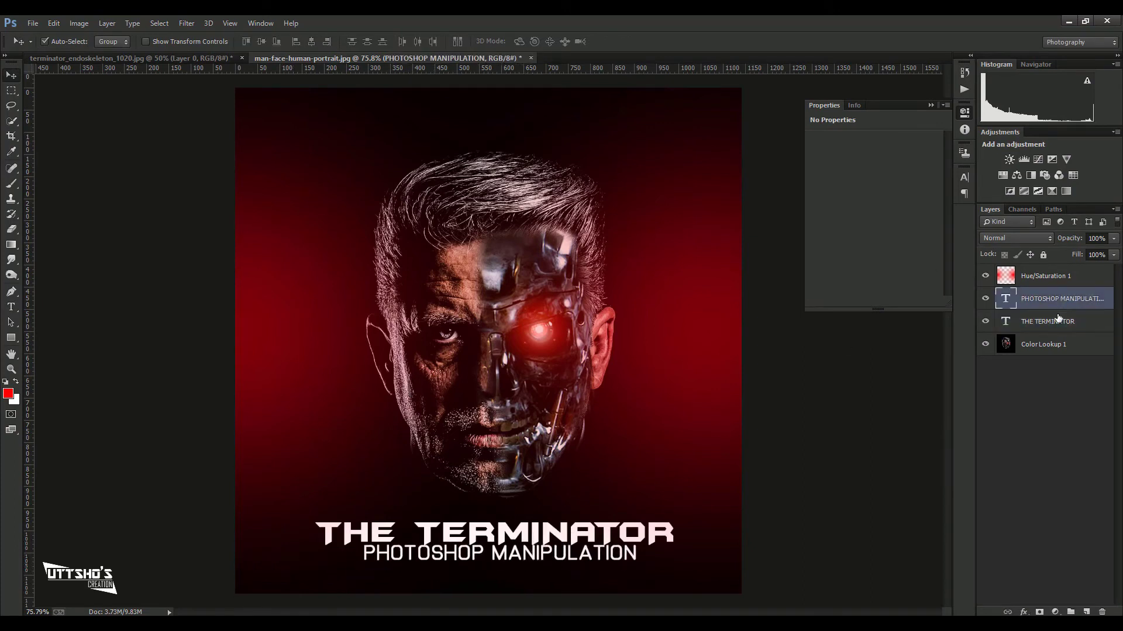
left_click(1058, 317, "shift")
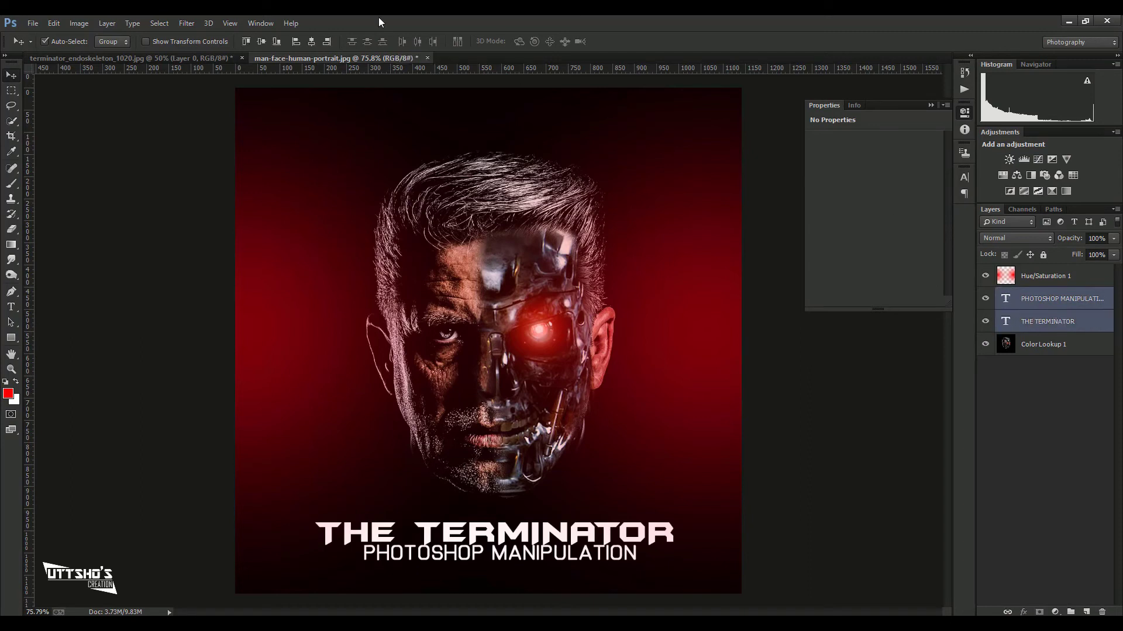
left_click(265, 47)
key("ctrl+z")
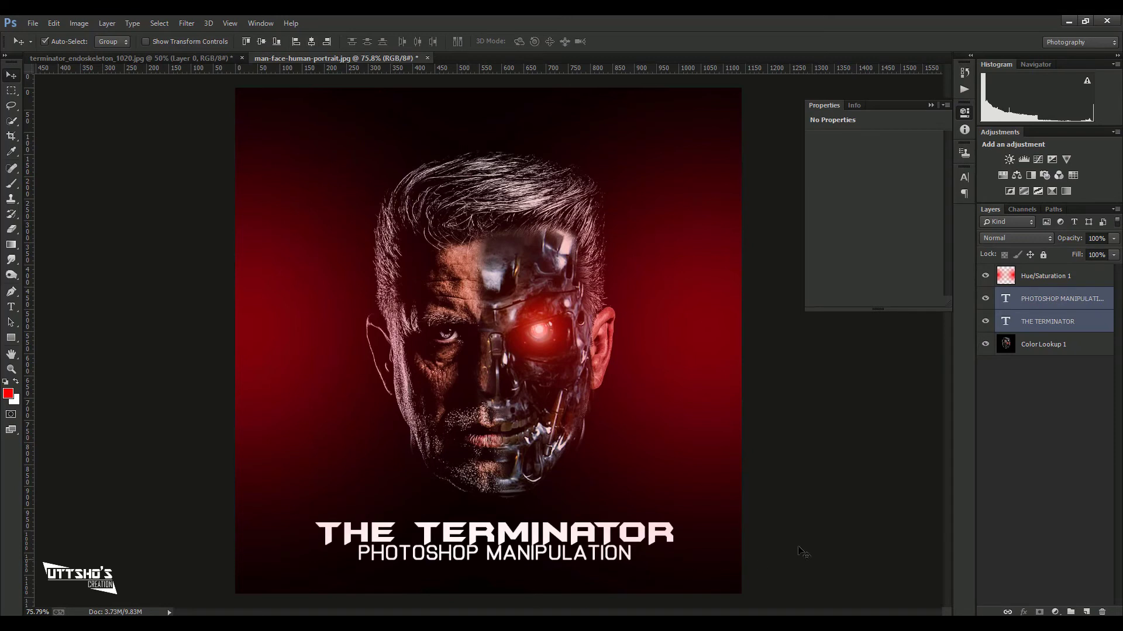
Nudge the subtitle down slightly, then open THE TERMINATOR's Layer Style dialog.
left_click(1047, 328)
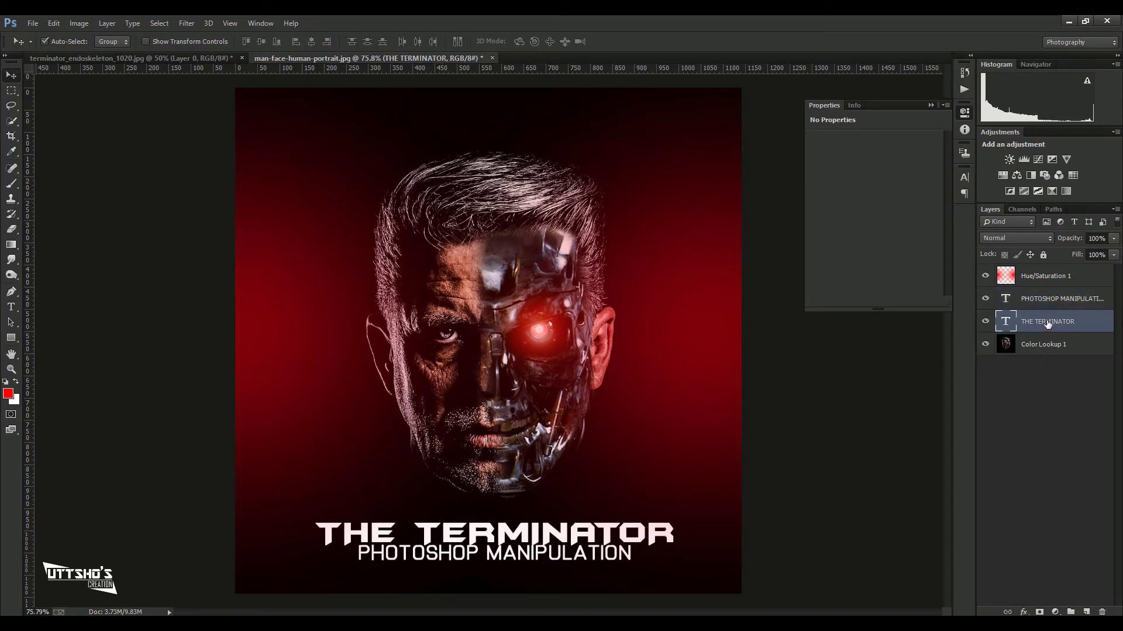
left_click(1065, 297)
key("Down")
key("Down")
key("Down")
key("Down")
key("Down")
key("Down")
key("Down")
key("Down")
key("Down")
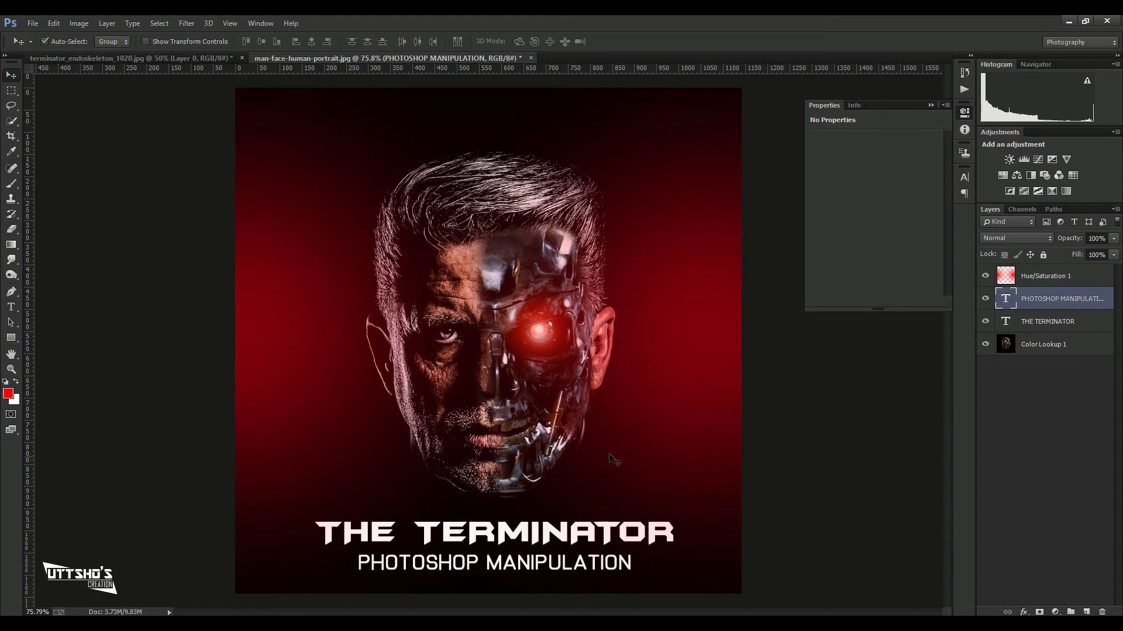
left_click(1039, 279)
left_click(1049, 318)
key("ctrl+0")
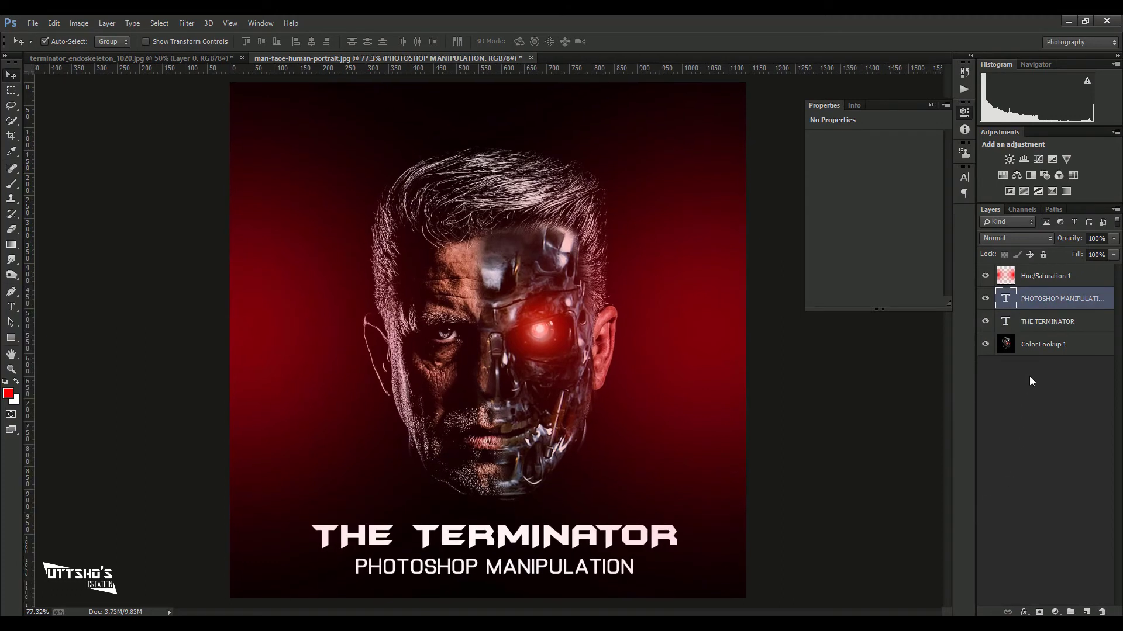
double_click(1099, 299)
left_click(1096, 328)
Enable the Drop Shadow and Stroke effects on THE TERMINATOR title layer.
double_click(1096, 328)
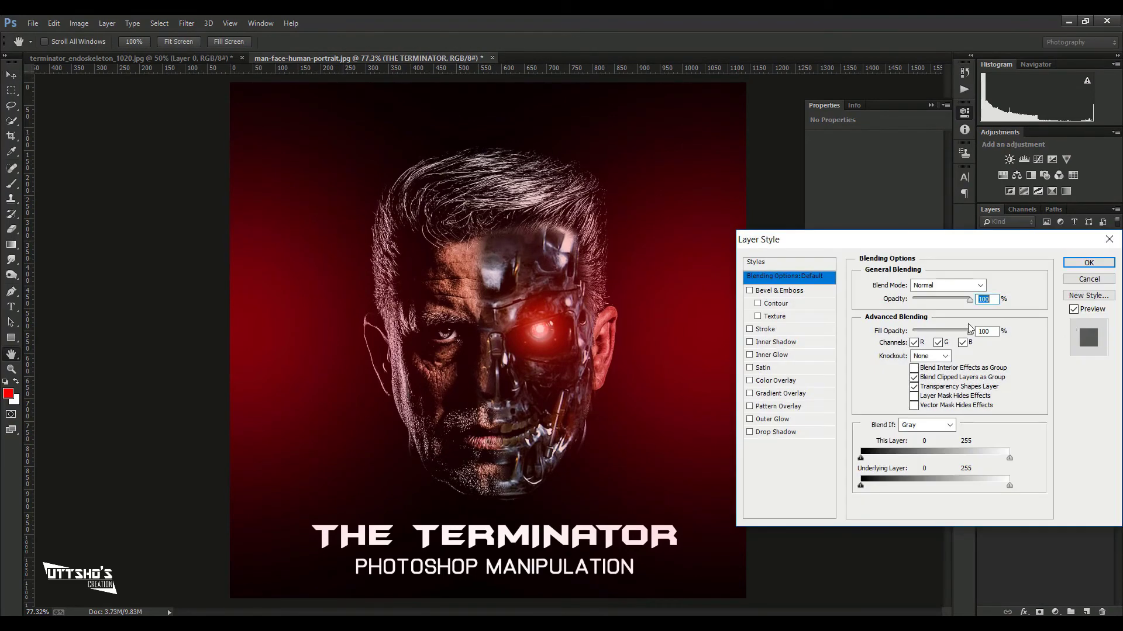
left_click(776, 433)
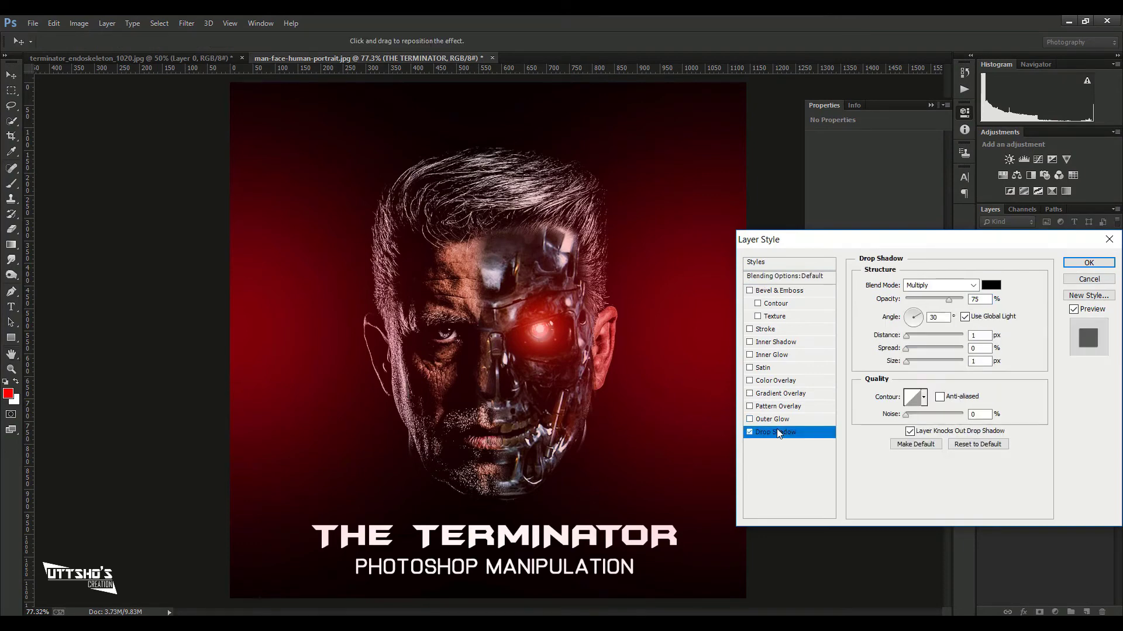
left_click(776, 329)
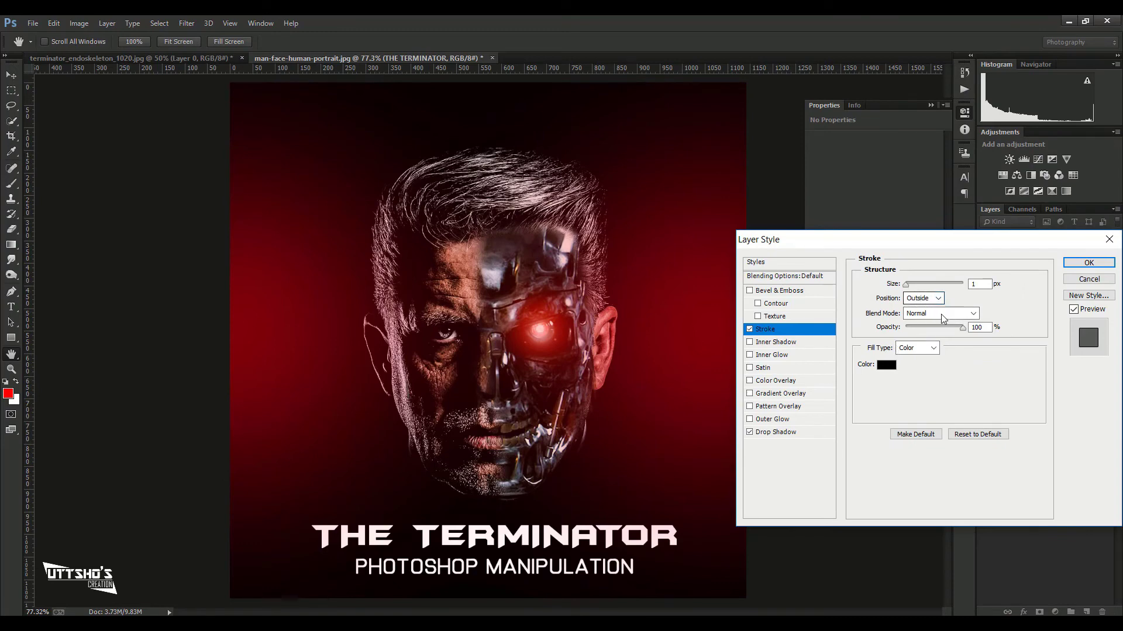
mouse_move(906, 284)
left_mouse_down()
mouse_move(942, 287)
mouse_move(877, 297)
left_mouse_up()
Set the title's stroke colour to bright red and its size to 5 px.
left_click(885, 364)
left_click(695, 376)
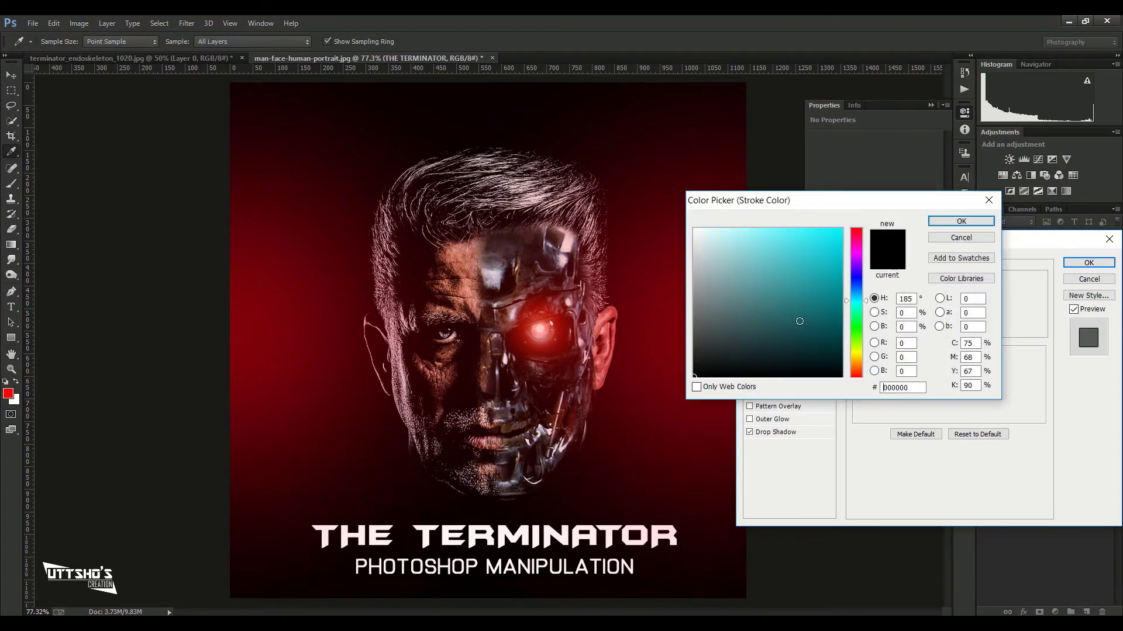
left_click_drag(711, 229, 694, 229)
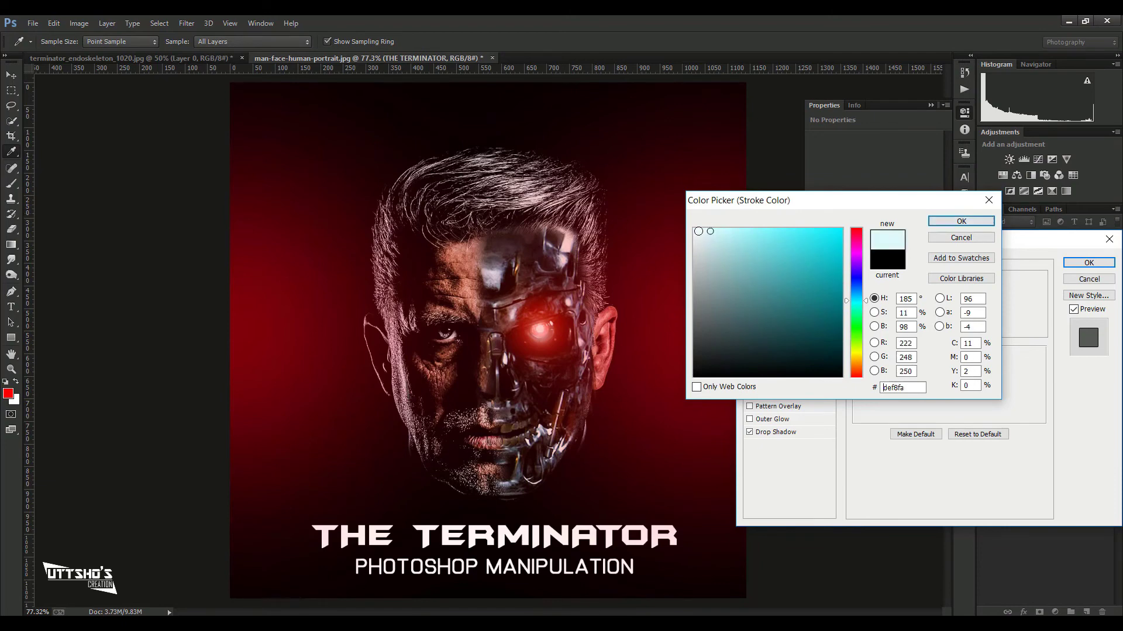
left_click(961, 221)
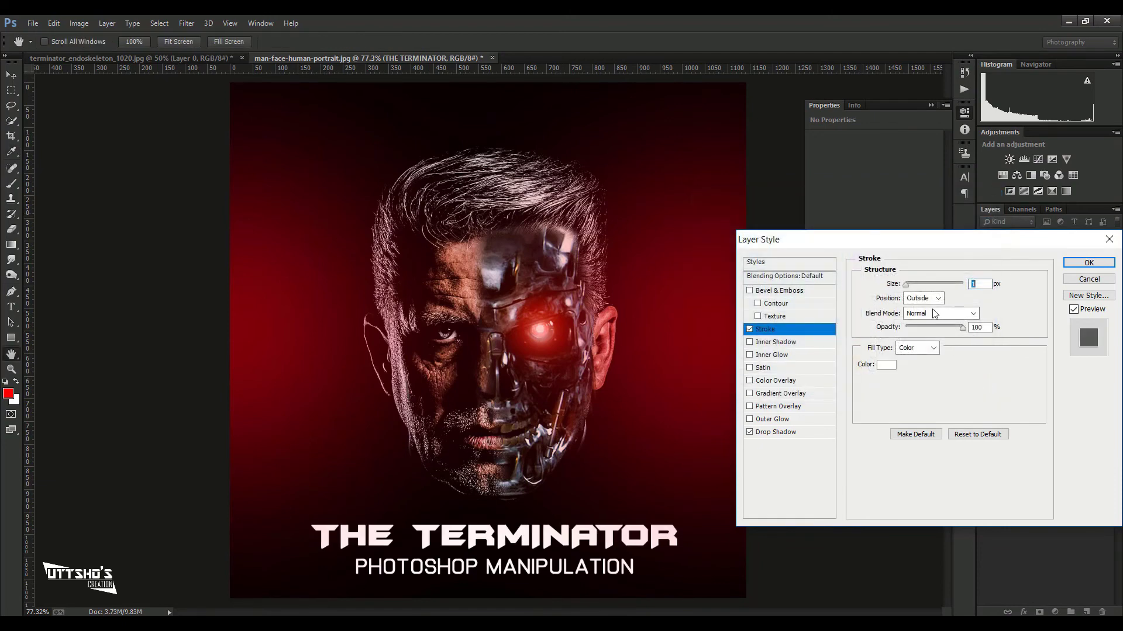
left_click_drag(907, 285, 905, 285)
left_click(886, 365)
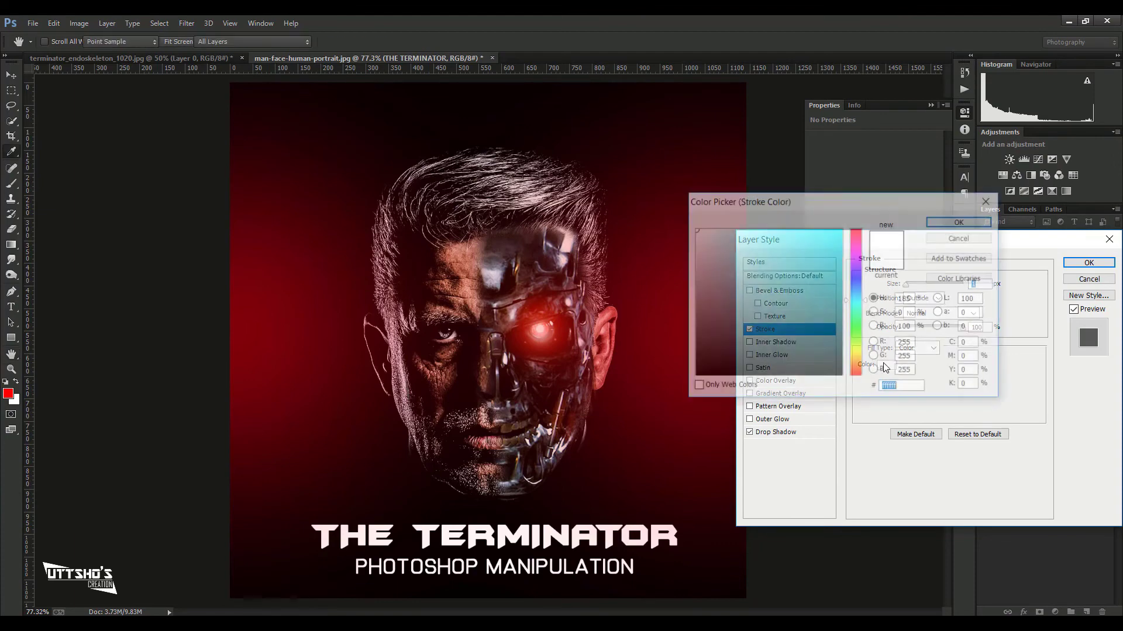
left_click(287, 295)
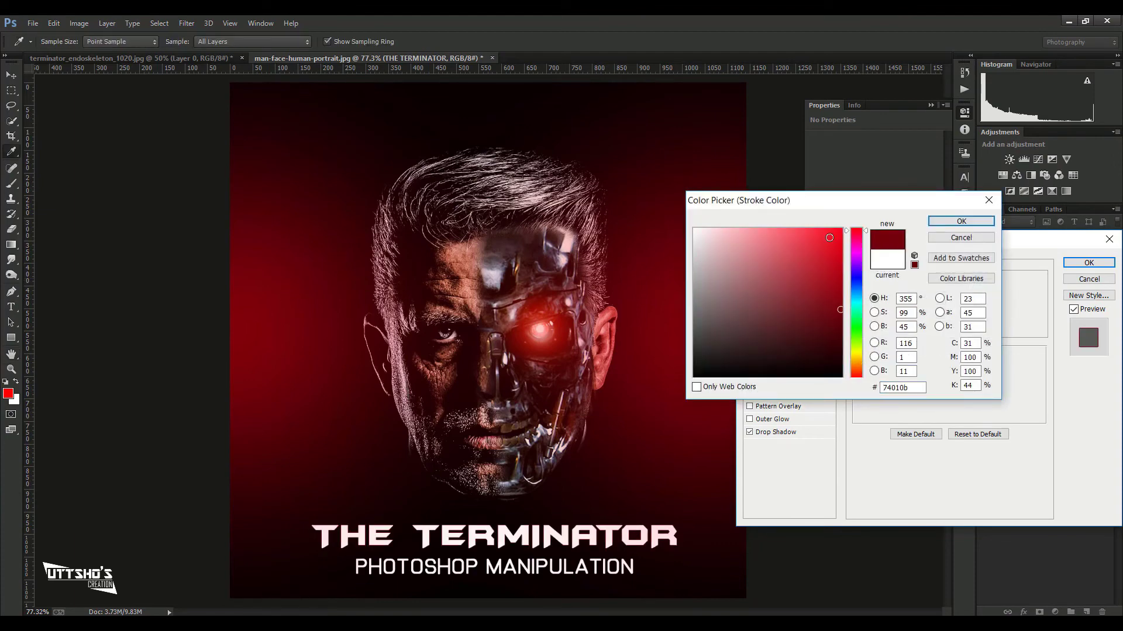
left_click(281, 304)
left_click(961, 221)
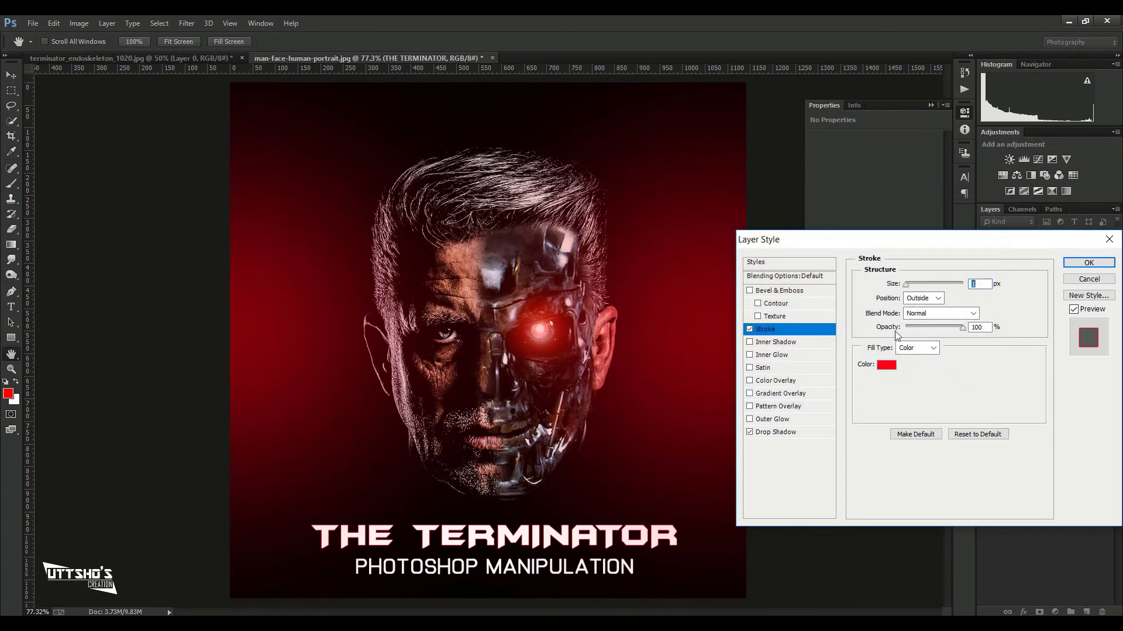
left_click_drag(906, 286, 909, 289)
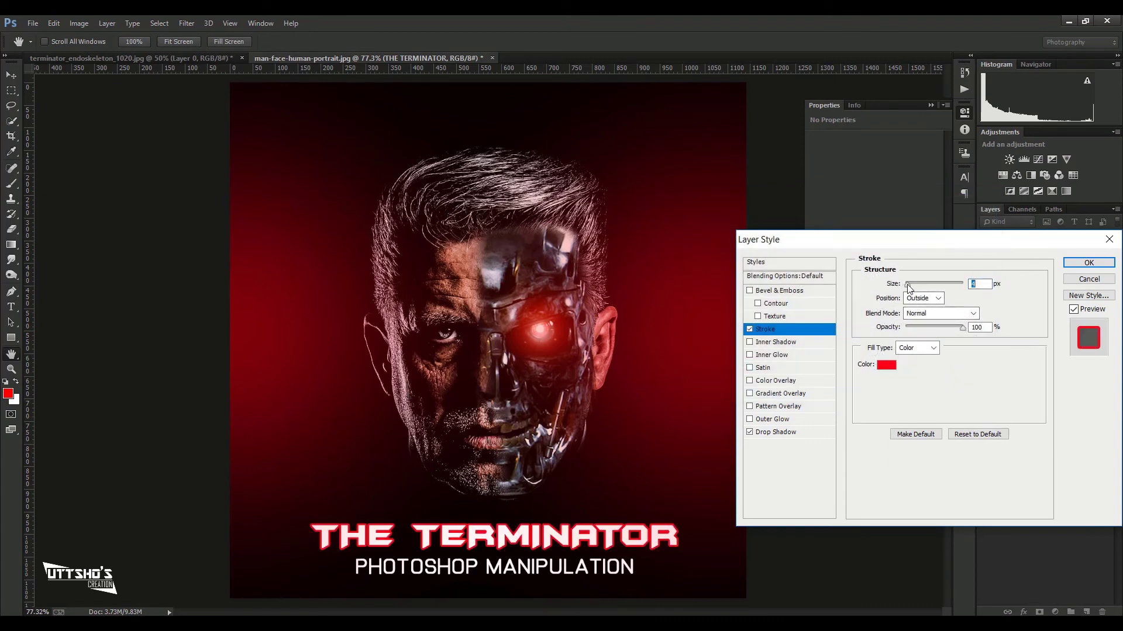
type("5")
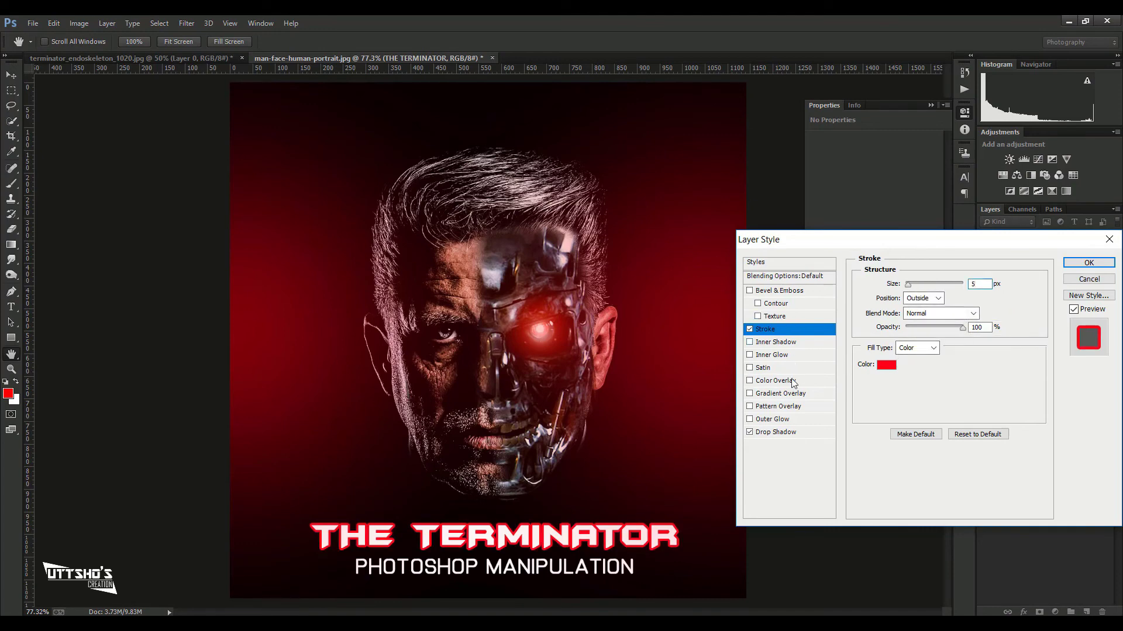
Add a red outer glow to the title and enlarge it to 46 px.
left_click(777, 419)
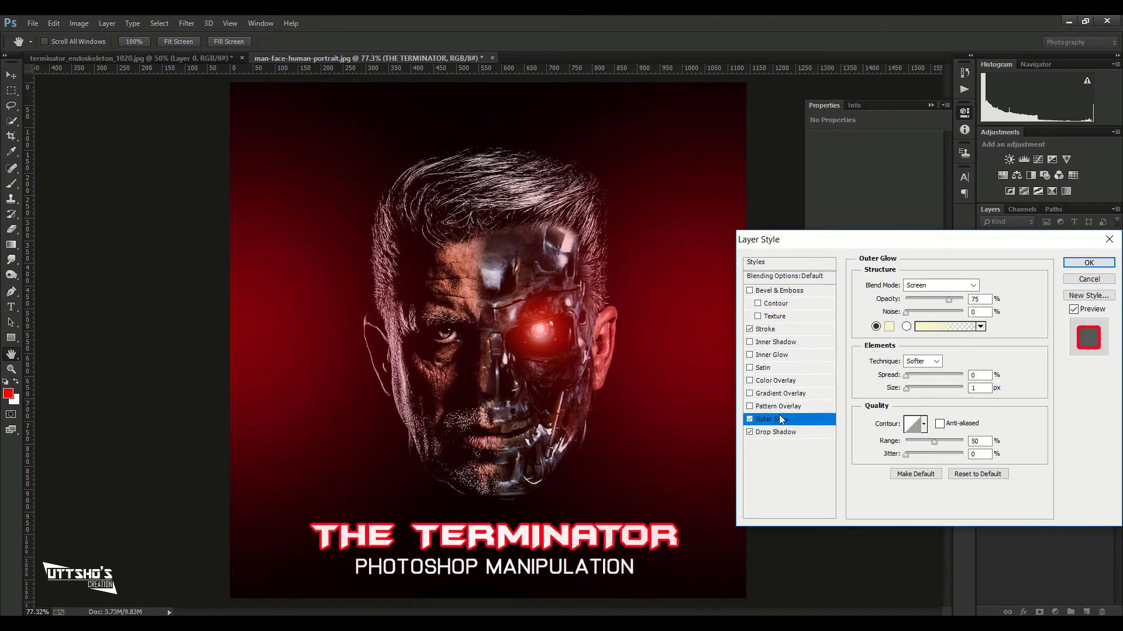
left_click(889, 326)
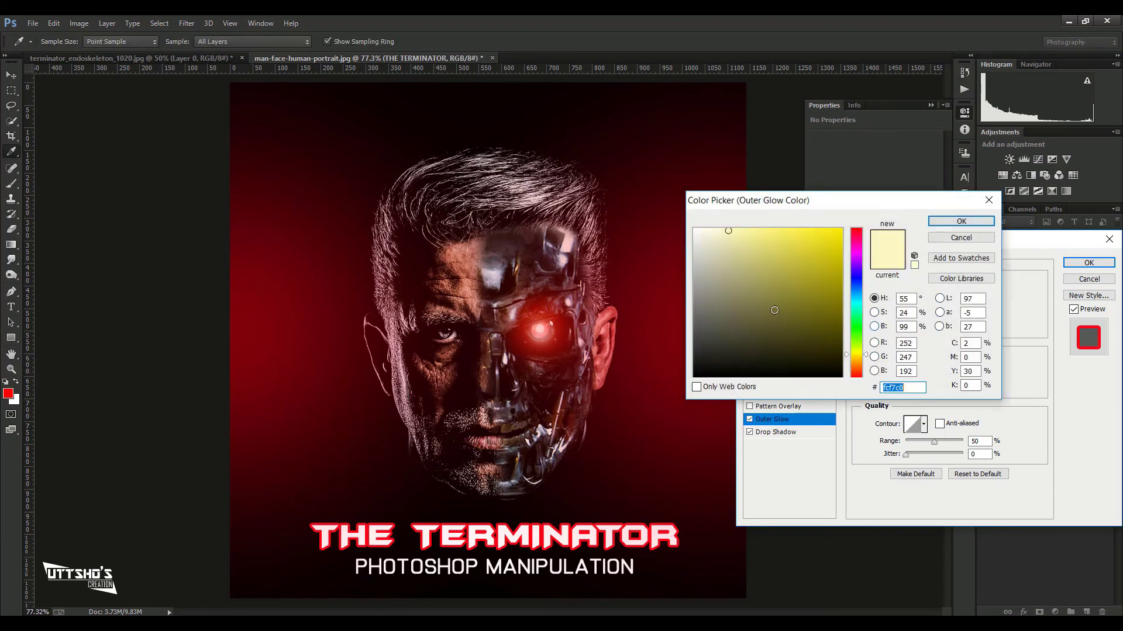
left_click_drag(857, 244, 858, 222)
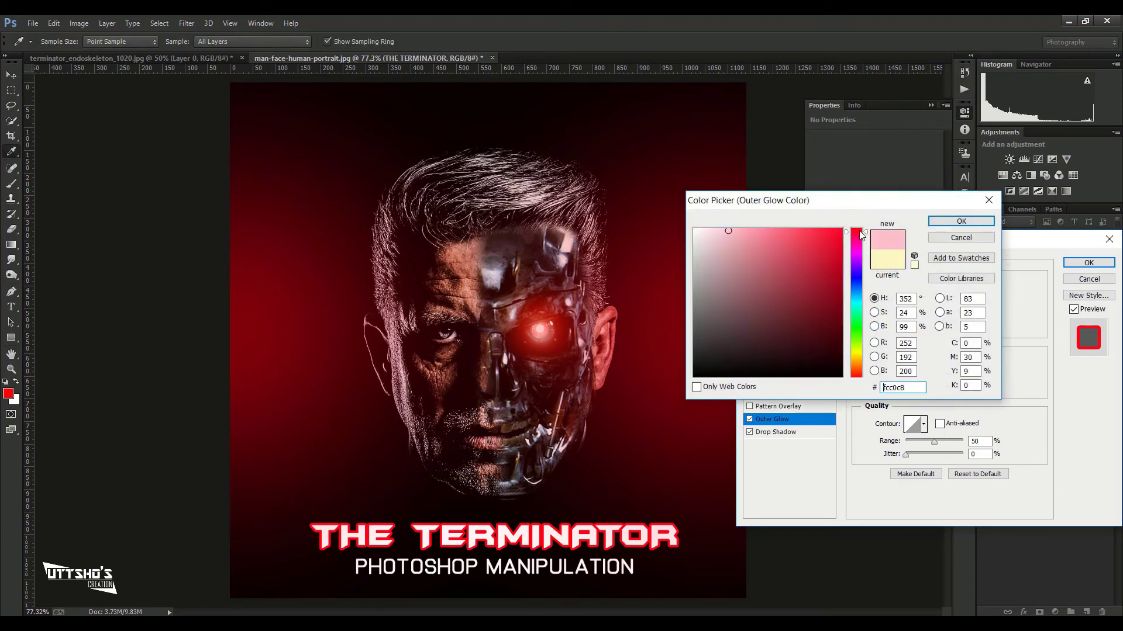
left_click(839, 229)
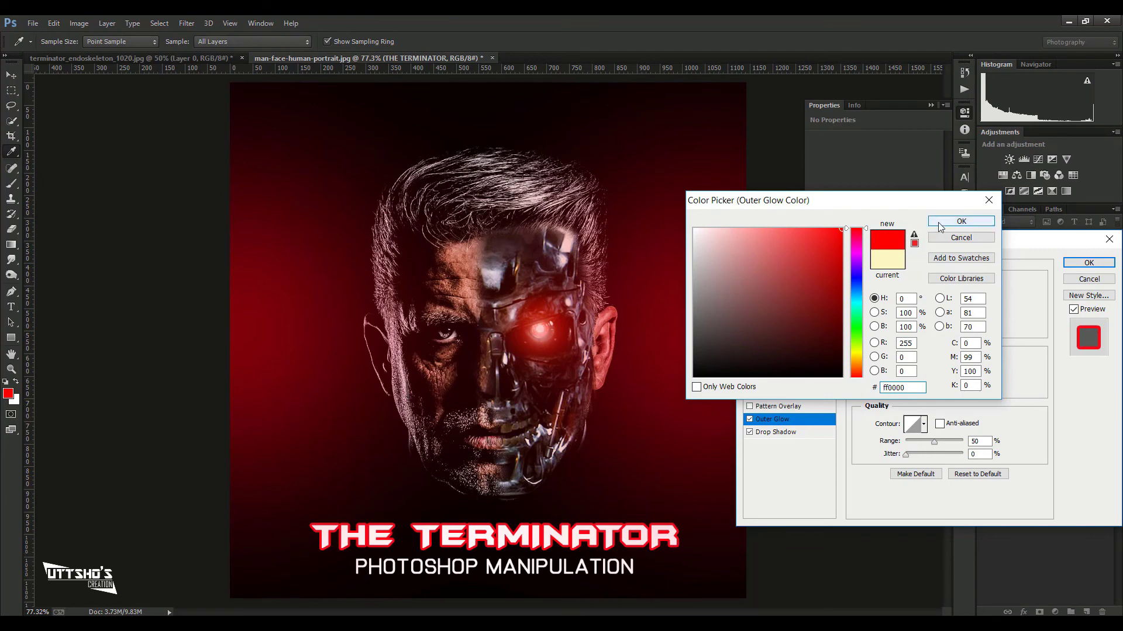
left_click(961, 221)
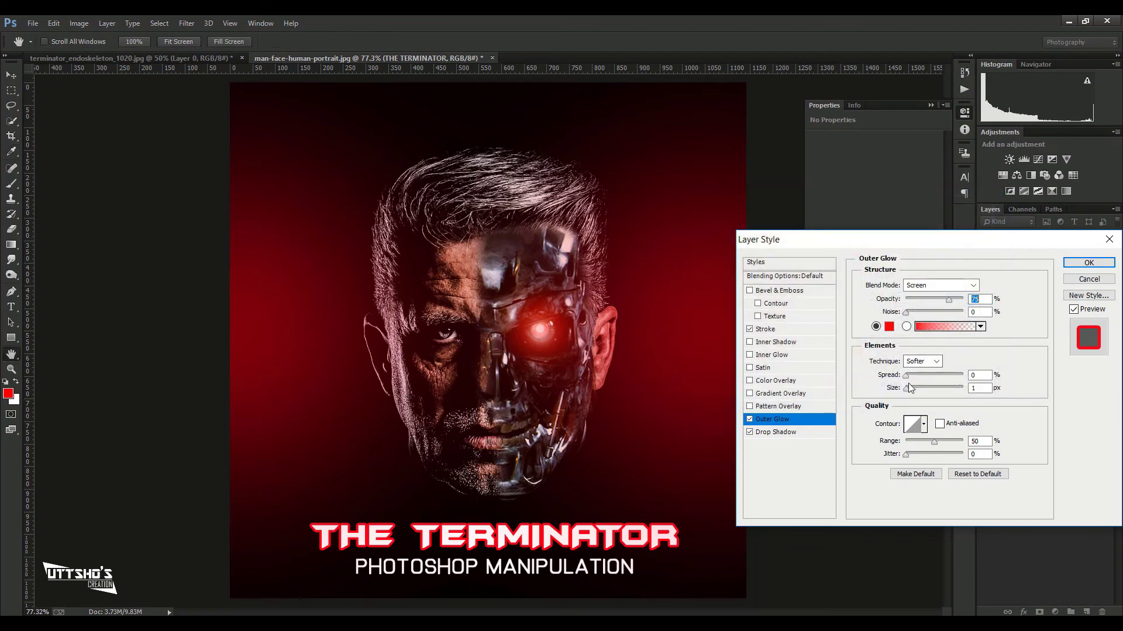
left_click_drag(907, 387, 919, 392)
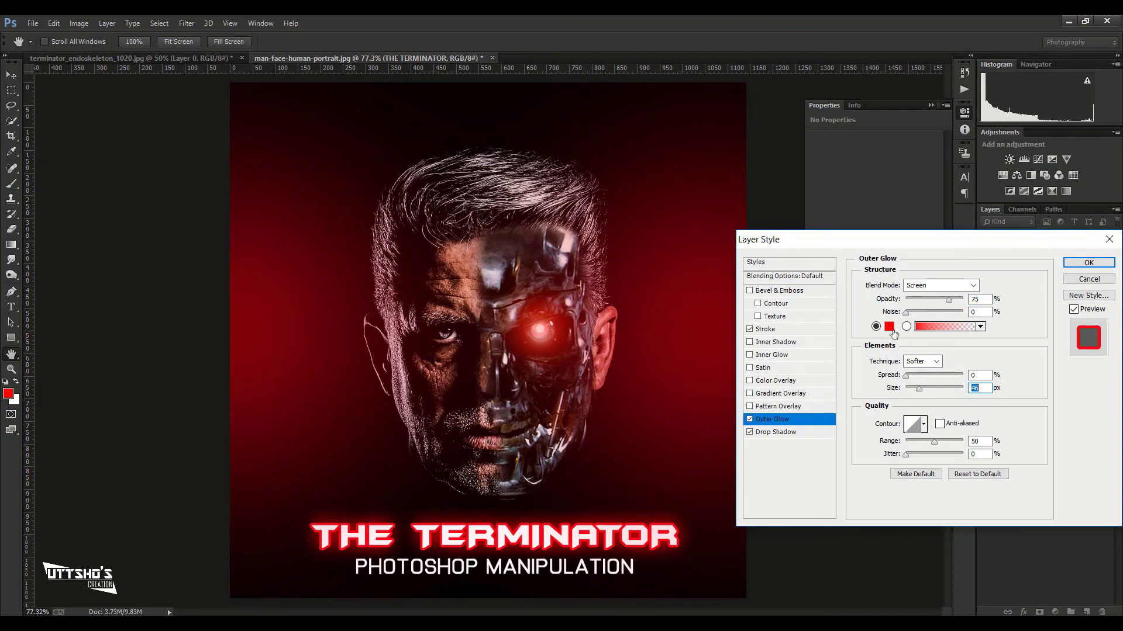
Reset the glow colour to pure red ff0000 and apply the title's layer style.
left_click(889, 327)
left_click_drag(739, 341, 695, 380)
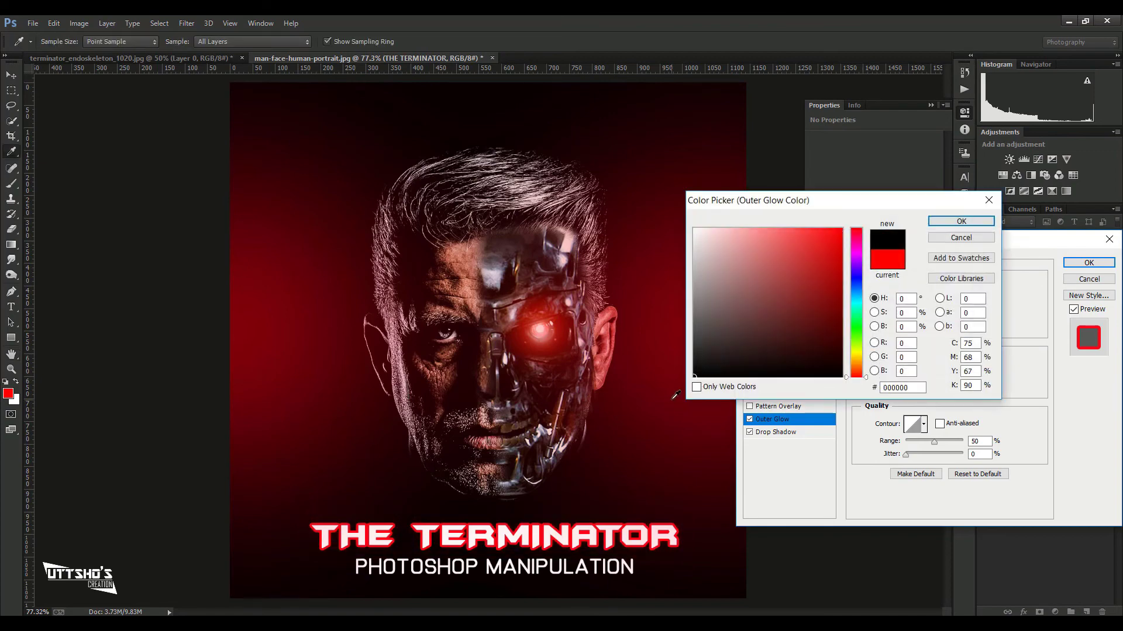
left_click(887, 258)
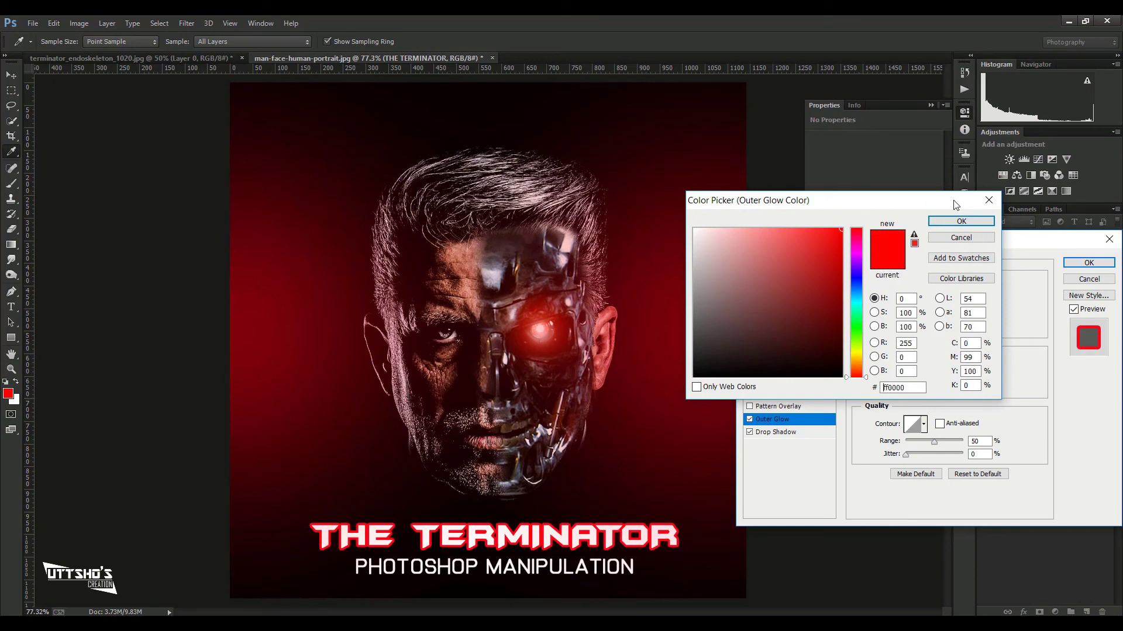
left_click(968, 222)
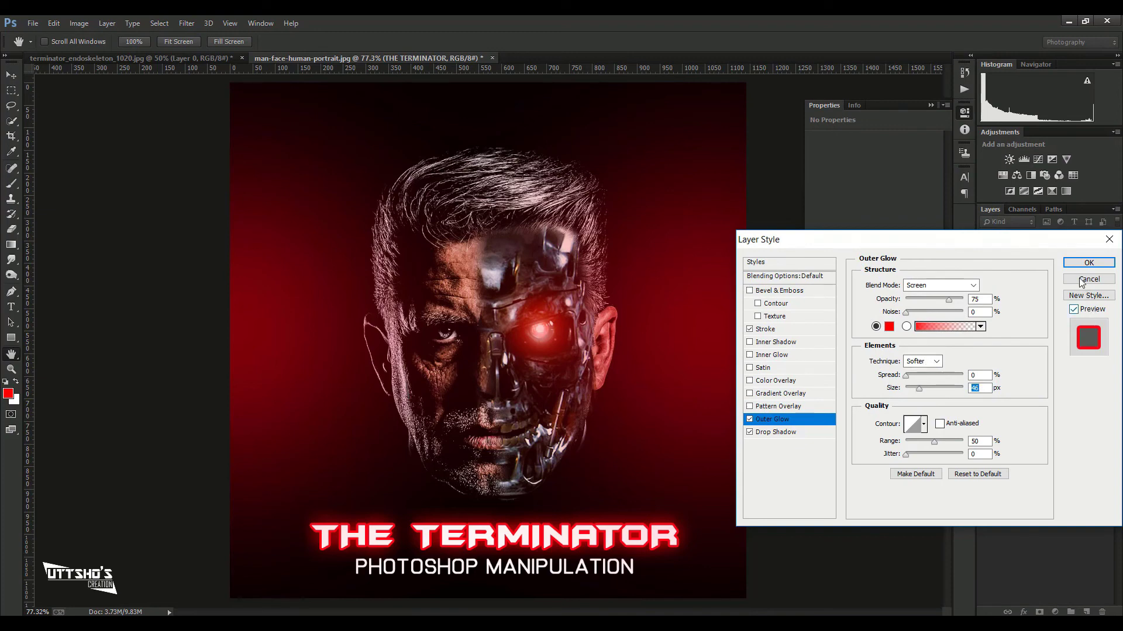
left_click(1088, 263)
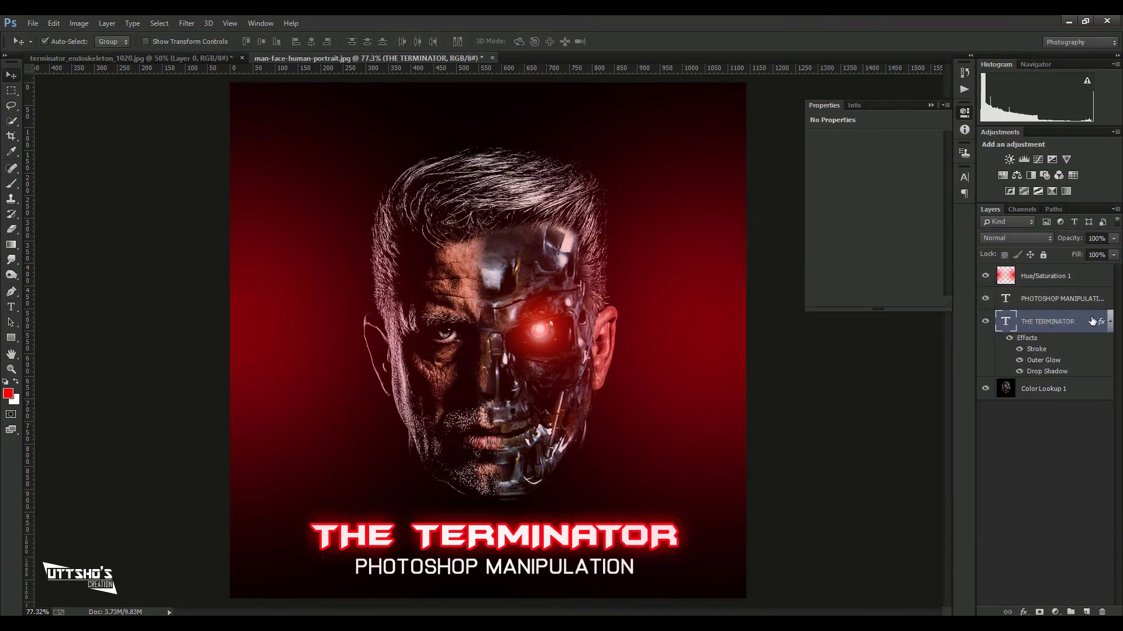
Copy THE TERMINATOR's layer style and paste it onto the PHOTOSHOP MANIPULATION layer.
left_click(1110, 321)
right_click(1080, 326)
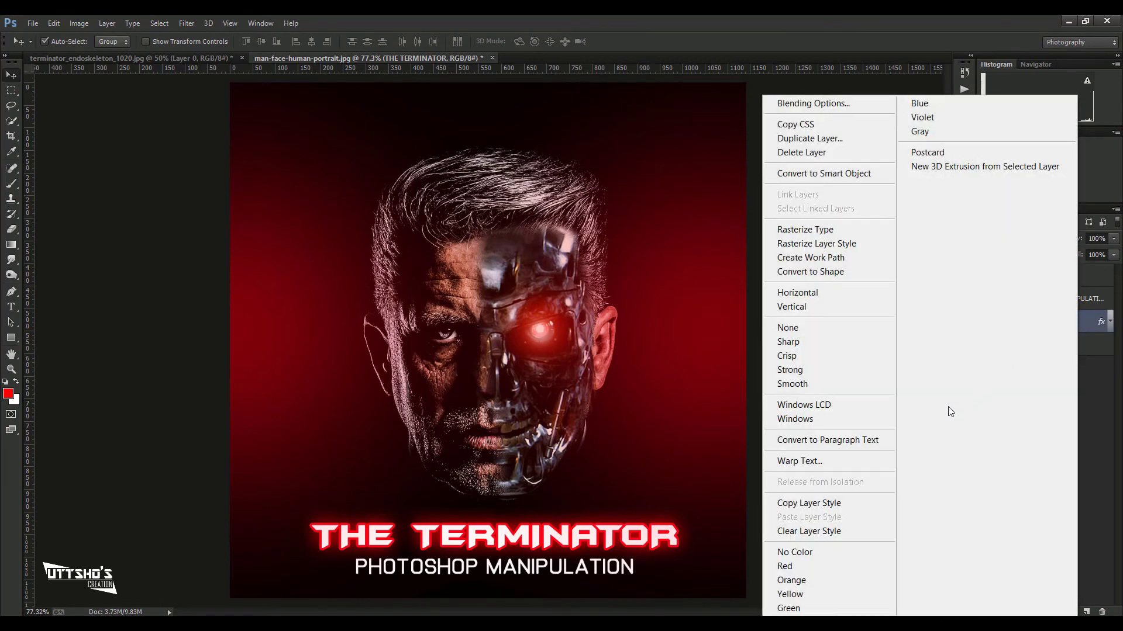
left_click(871, 503)
left_click(1077, 305)
right_click(1077, 305)
left_click(823, 518)
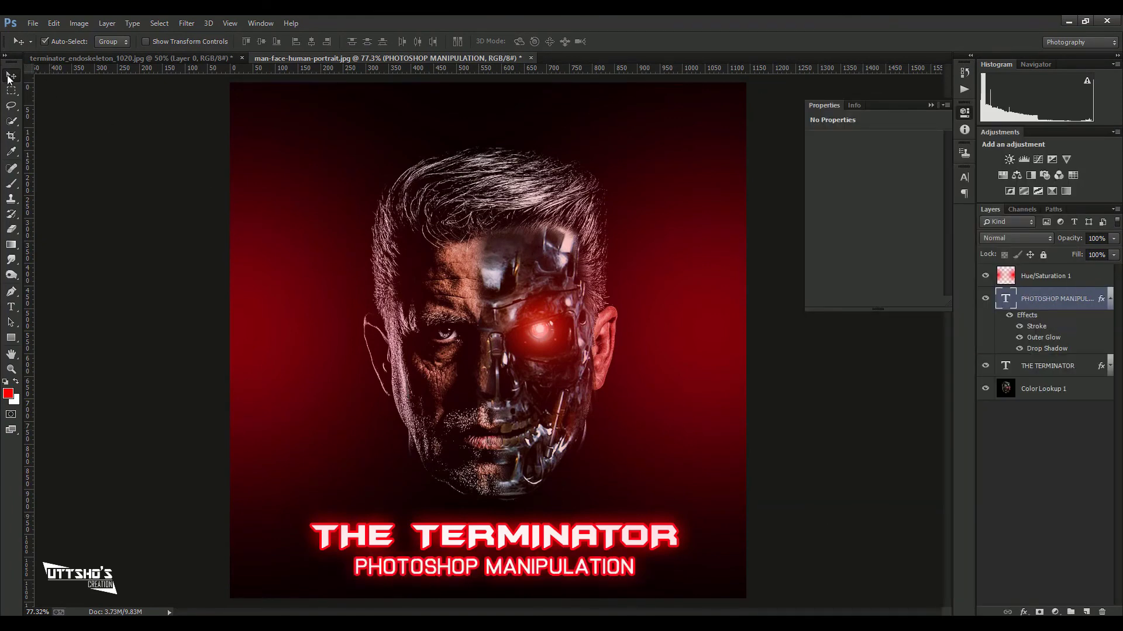
Select THE TERMINATOR, subtitle, Hue/Saturation 1 and Color Lookup 1 layers and centre them horizontally.
left_click(528, 540)
left_click(1089, 306, "shift")
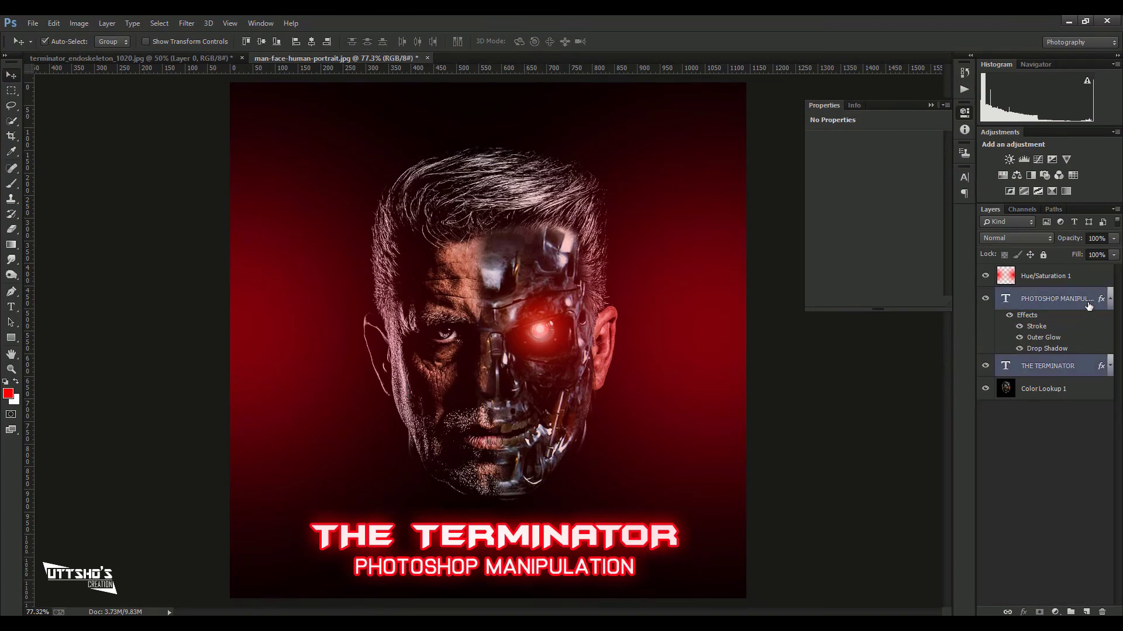
left_click(1084, 283, "shift")
left_click(1071, 390, "shift")
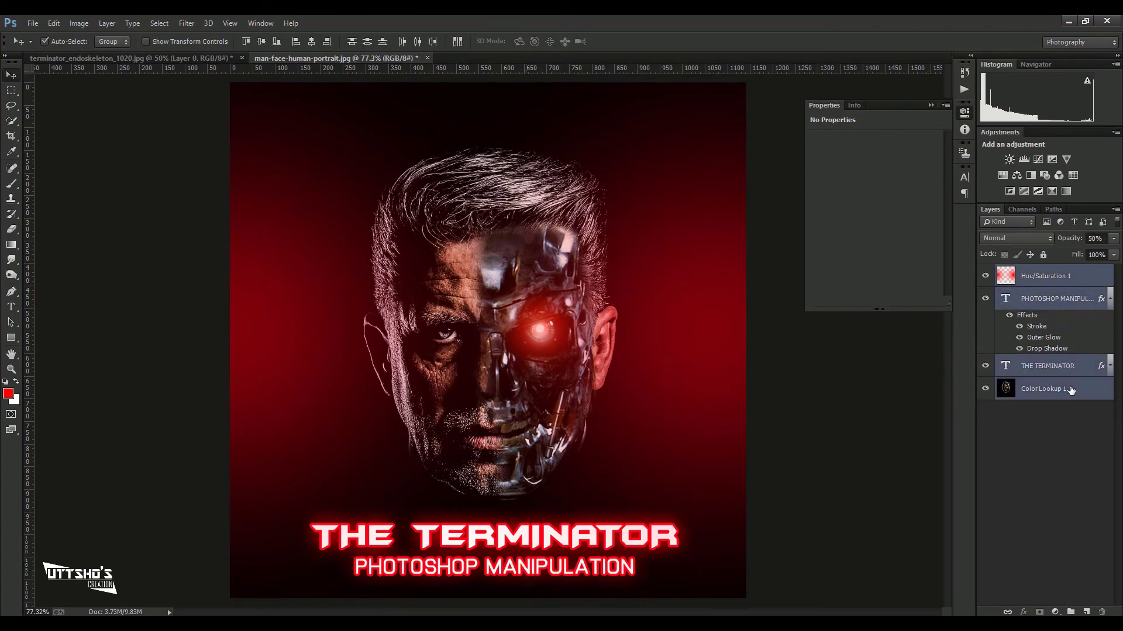
left_click(312, 41)
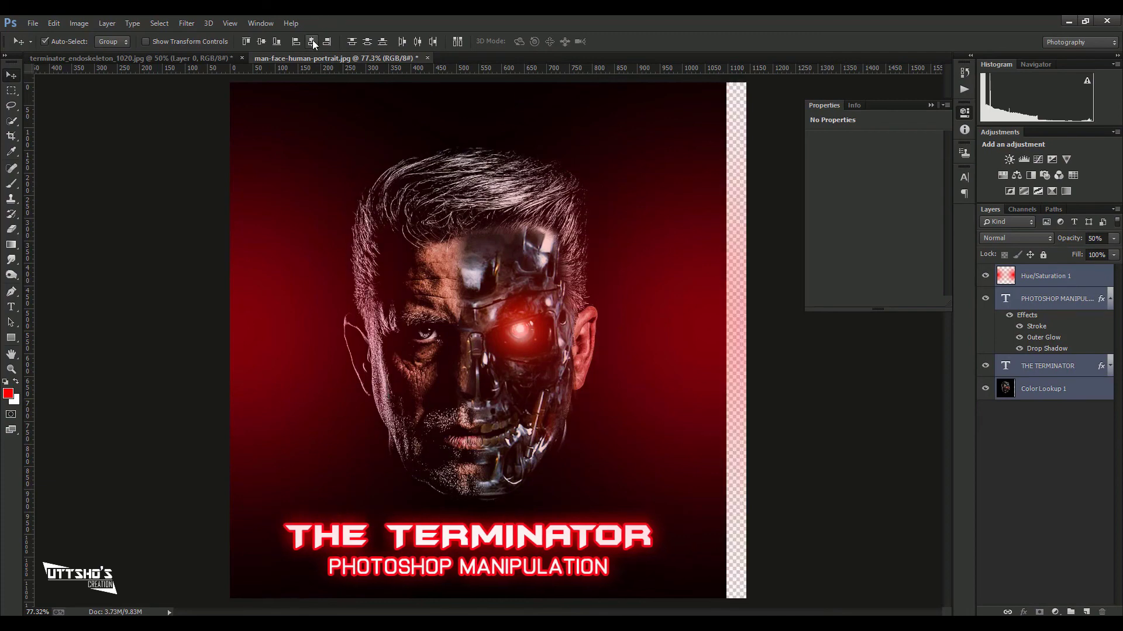
Shift the selected artwork right and down to cover the transparent edge strips.
left_click_drag(659, 258, 678, 255)
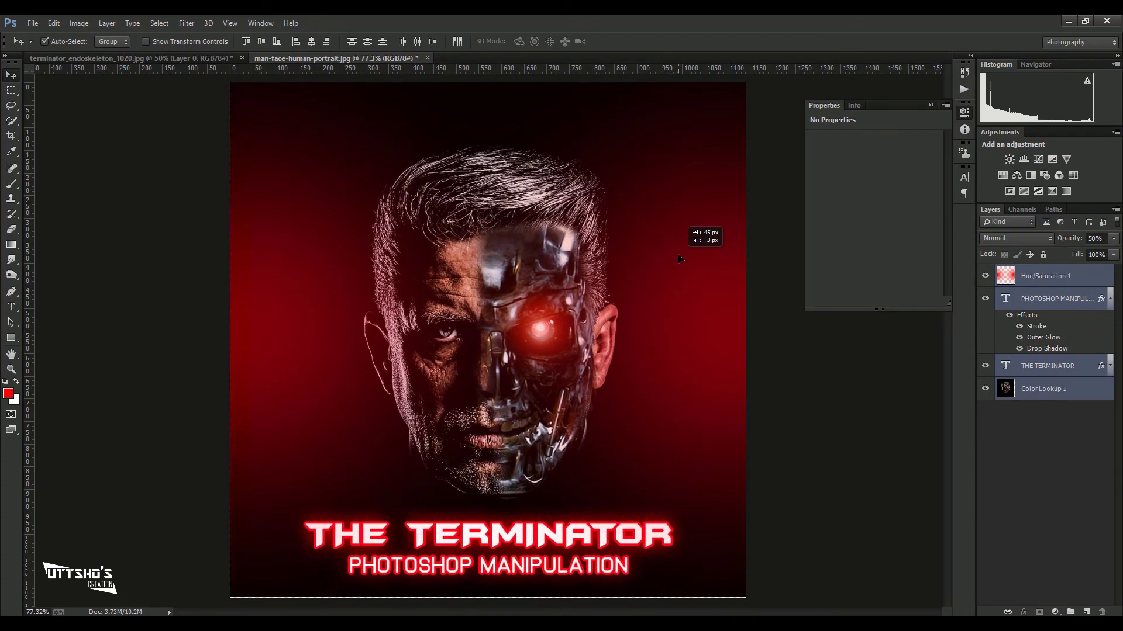
left_click_drag(679, 258, 677, 258)
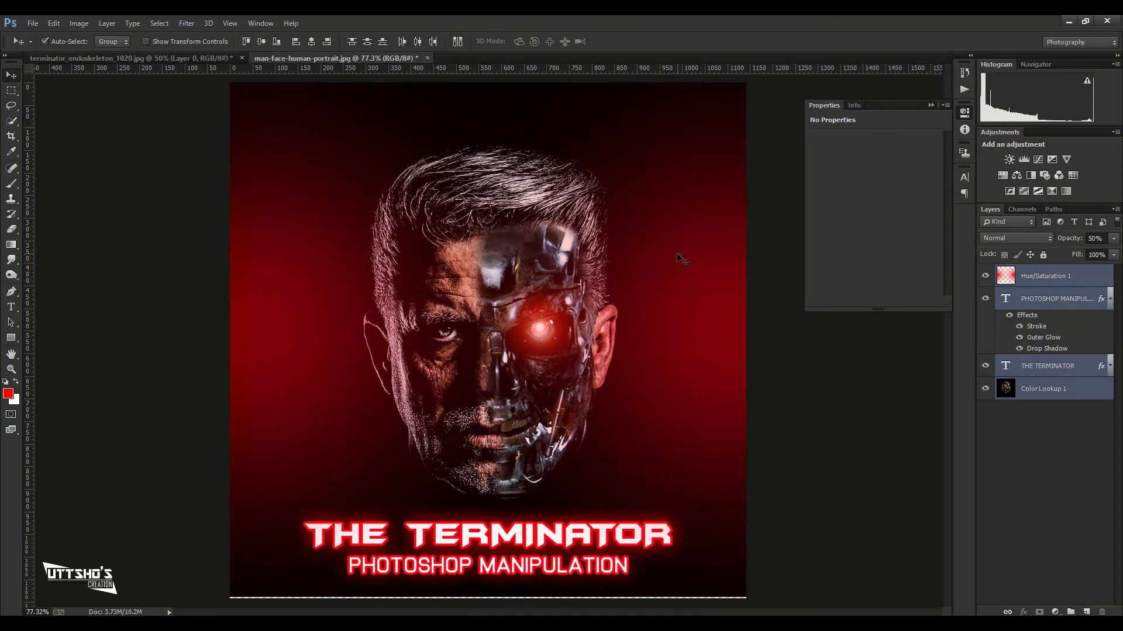
key("Down")
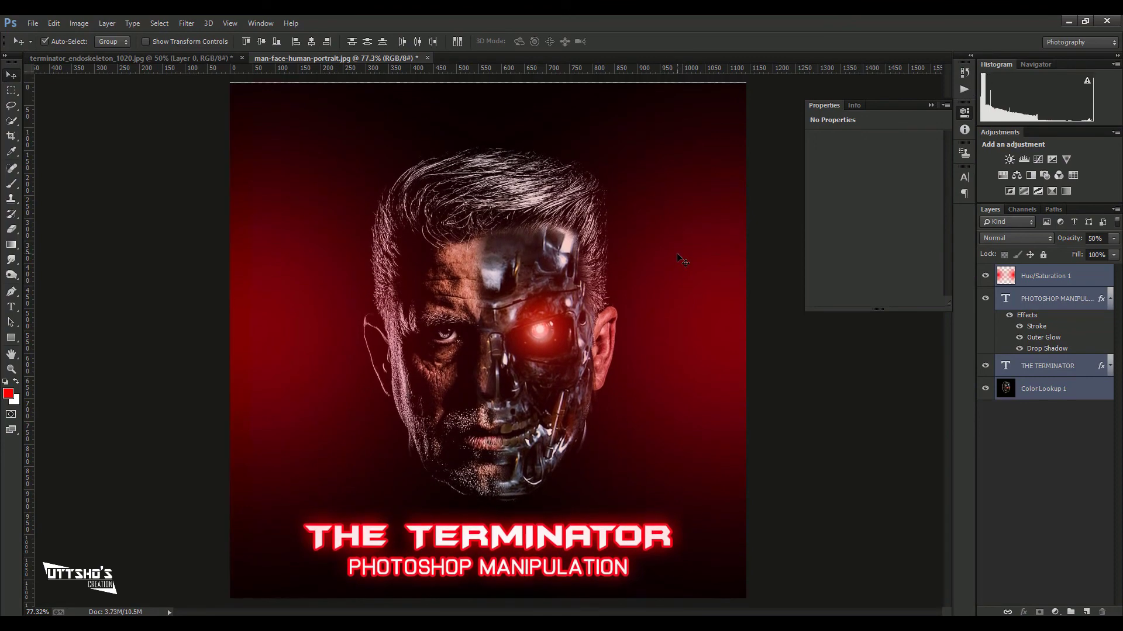
Nudge the artwork down, set Hue/Saturation 1 to 30% opacity, and move THE TERMINATOR above the subtitle.
key("Up")
key("Down")
key("Down")
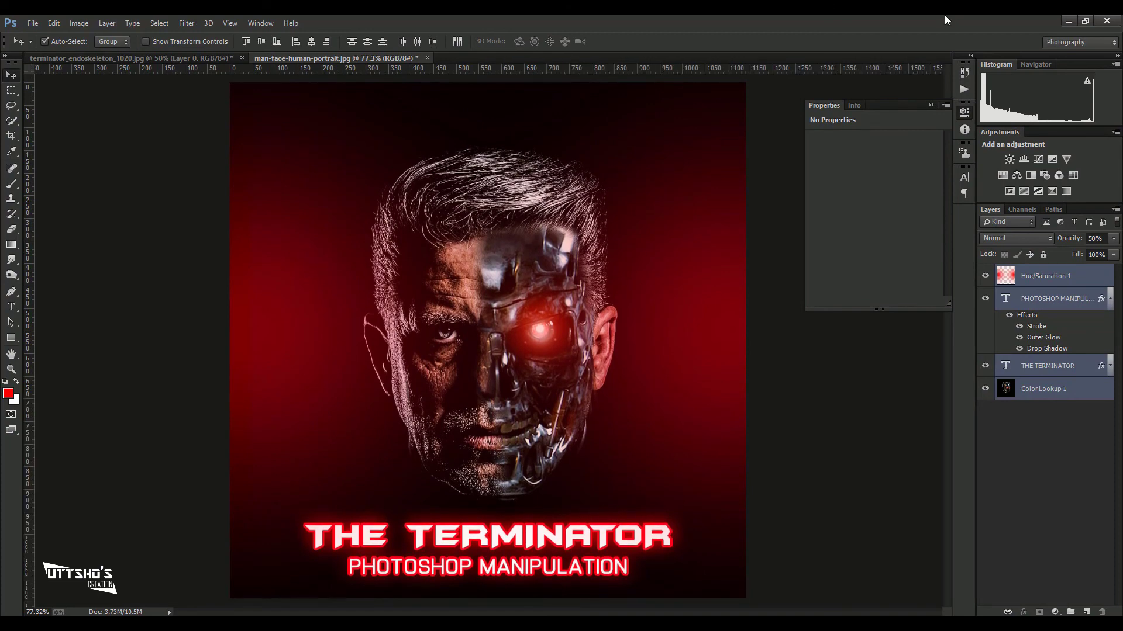
left_click(1075, 275)
left_click(1113, 238)
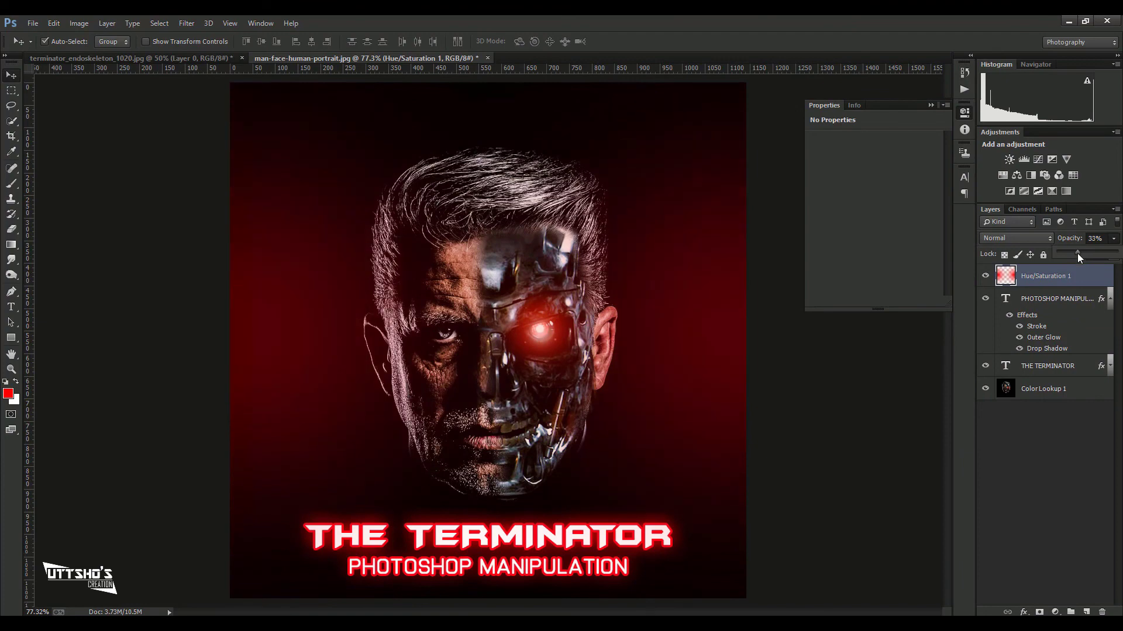
left_click_drag(1077, 255, 1076, 255)
left_click(1039, 405)
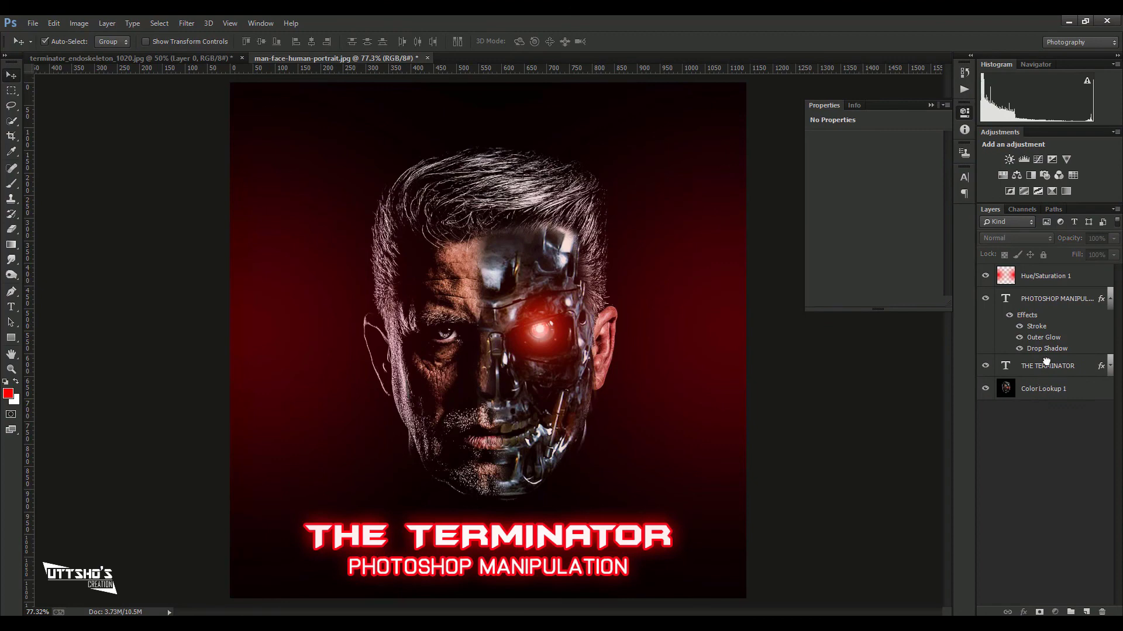
left_click_drag(1045, 374, 1053, 270)
Move THE TERMINATOR to the top and merge it with the other three layers.
left_click_drag(1040, 371, 1049, 280)
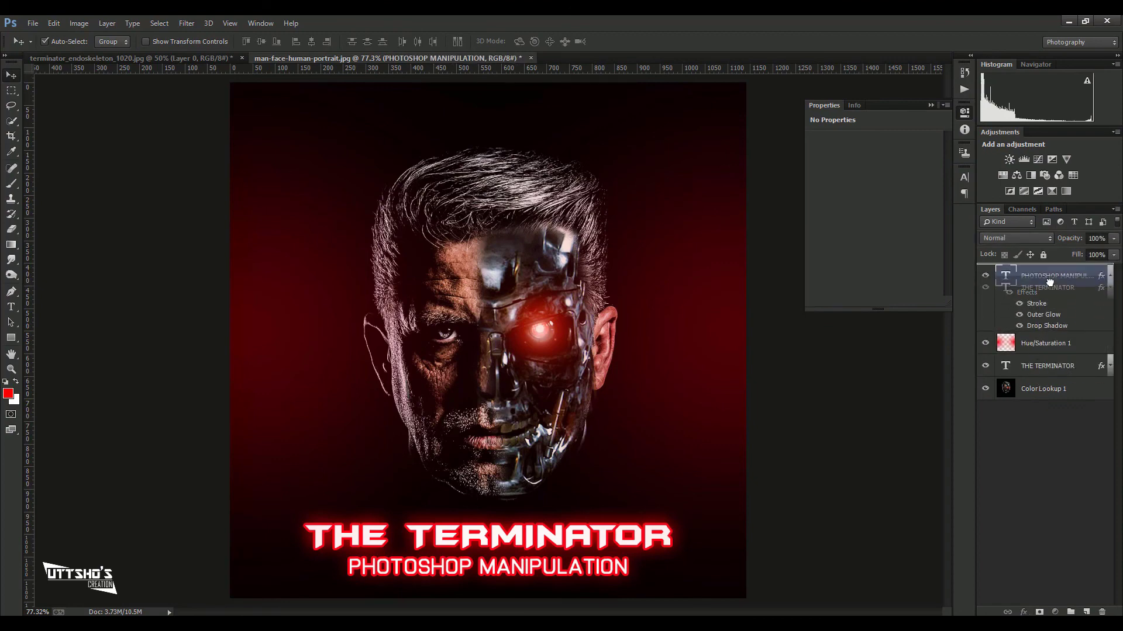
left_click(1064, 300, "shift")
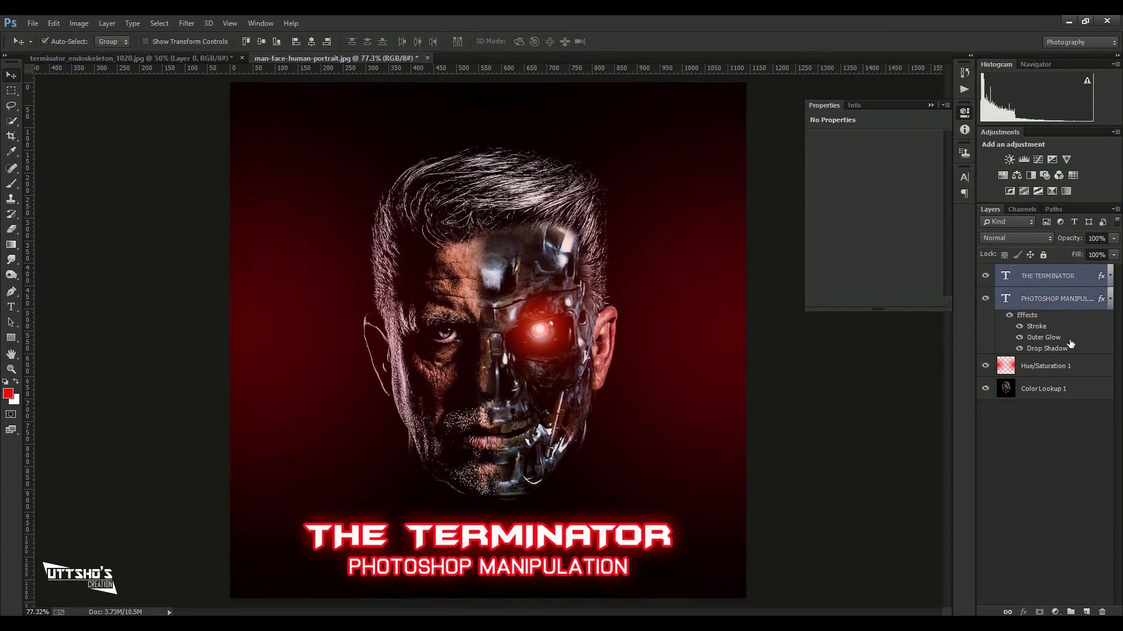
left_click(1070, 366, "shift")
left_click(1070, 387, "shift")
right_click(1070, 387)
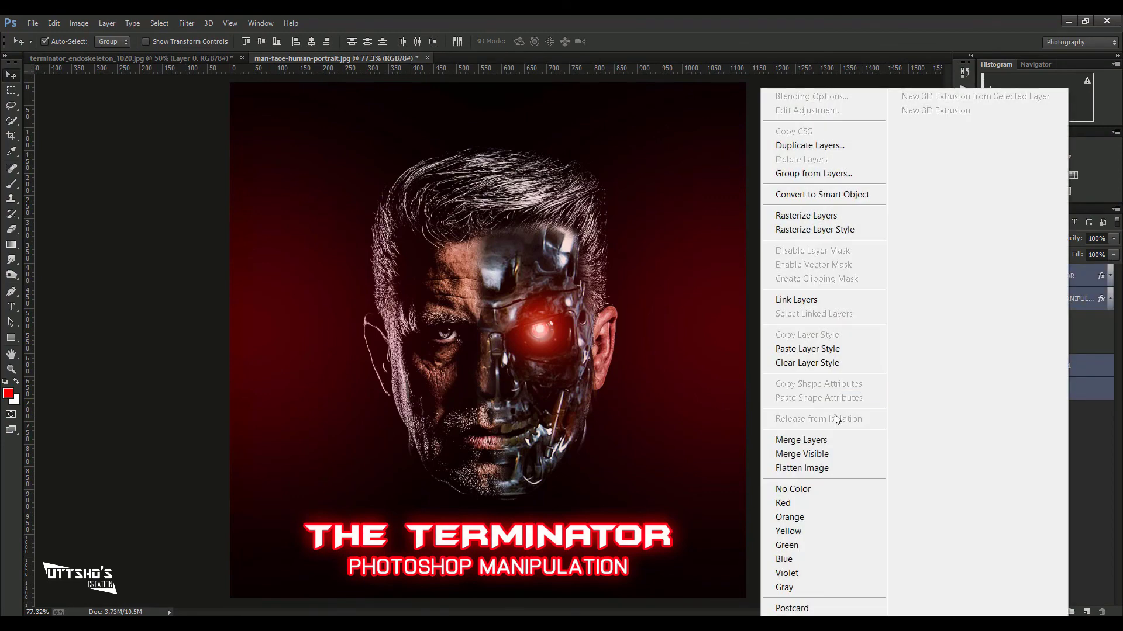
left_click(852, 440)
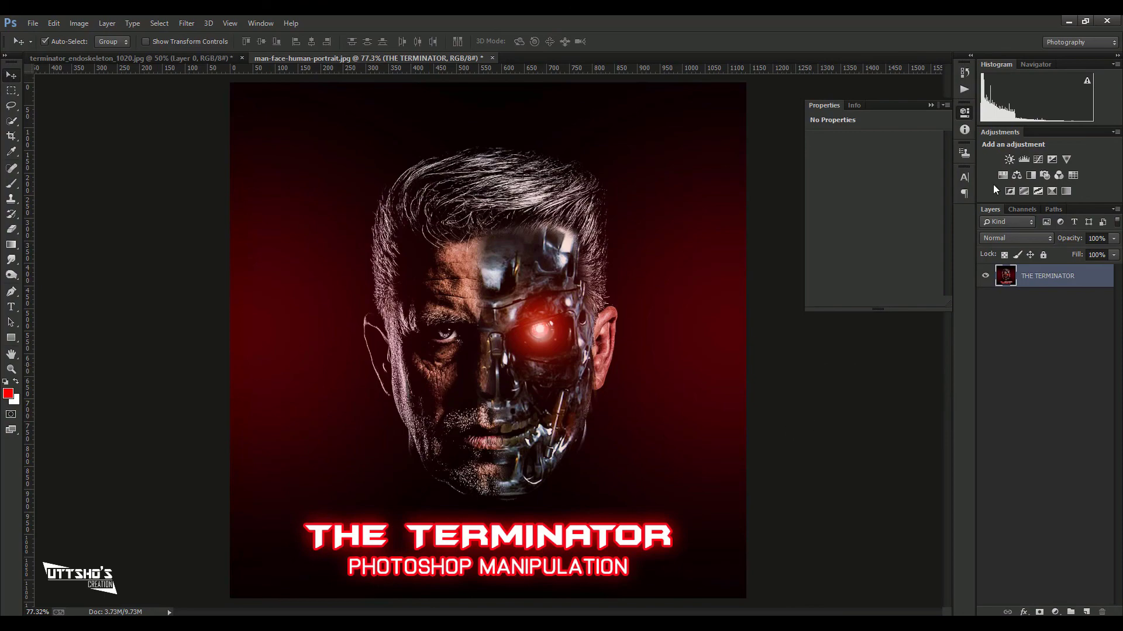
left_click(930, 105)
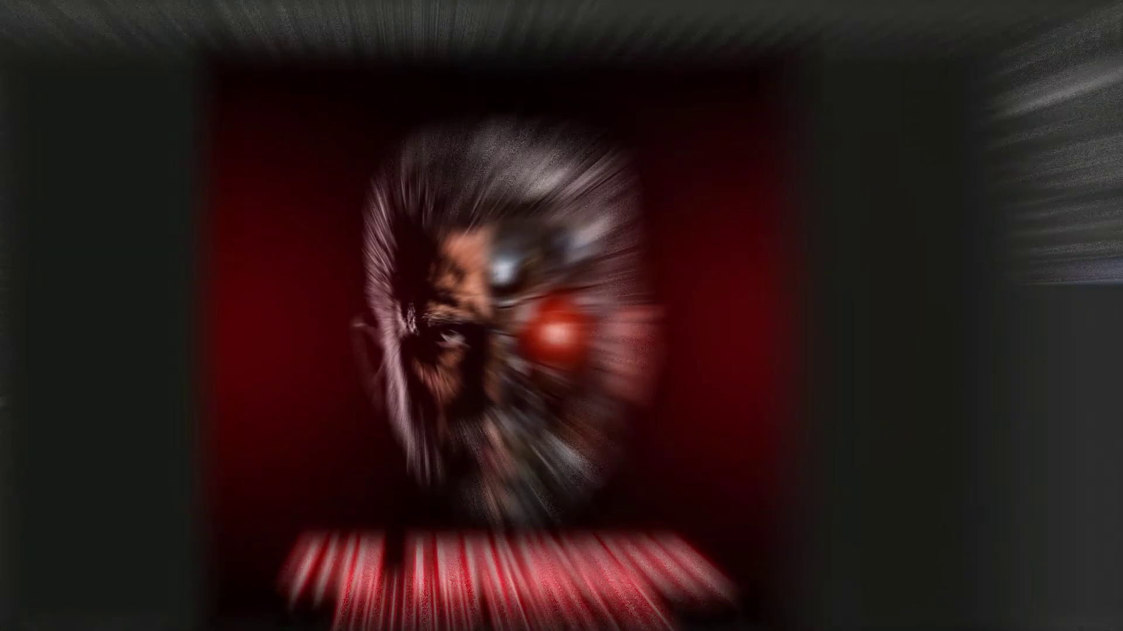